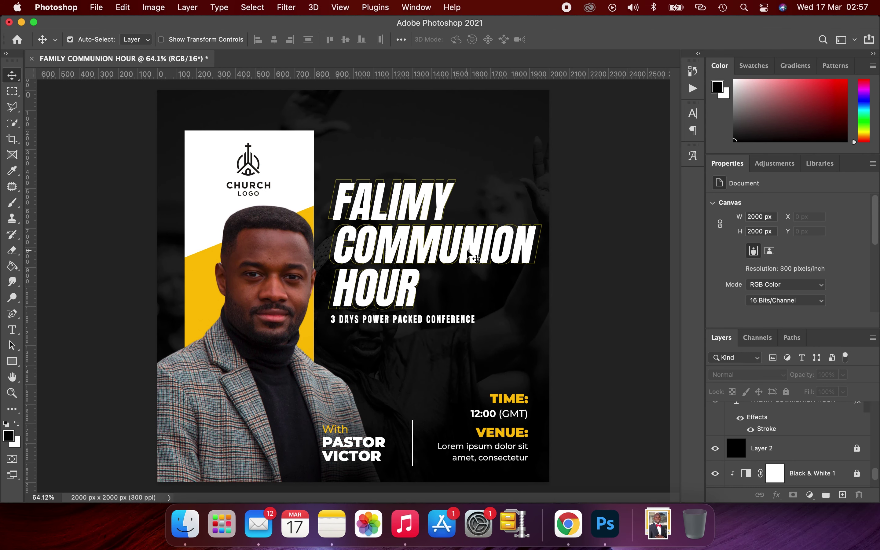
Turn off Auto-Select and start a new 2200 x 2200 px, 300 ppi document
key(super)
key(super+n)
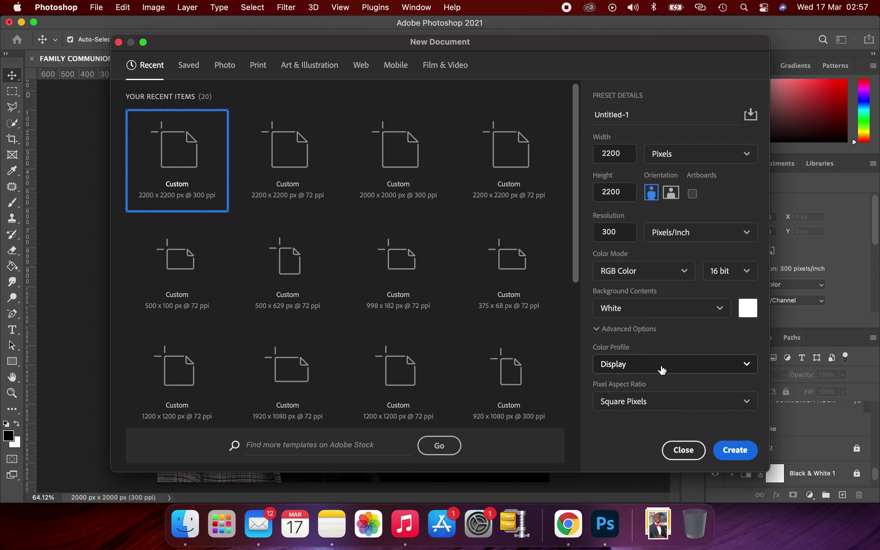
Create the blank Untitled-1 square canvas and switch to the browser
click(739, 456)
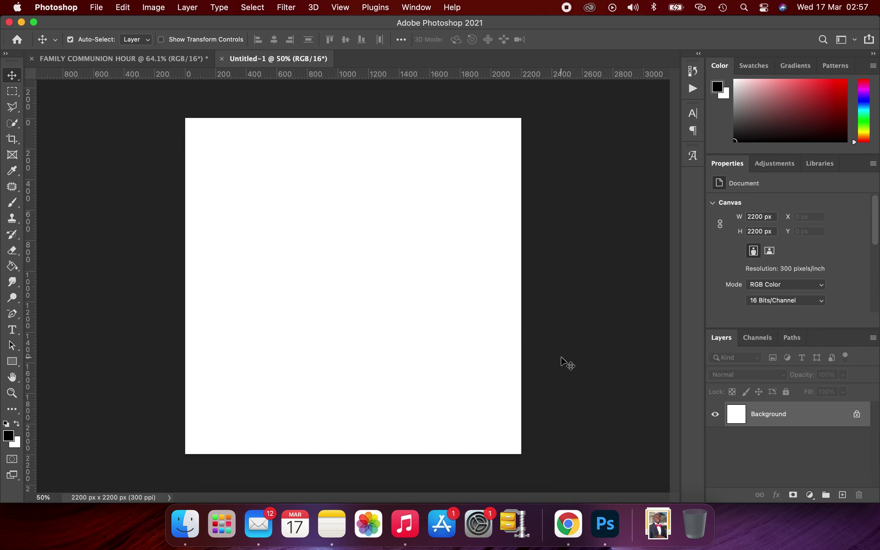
key(ctrl+Right)
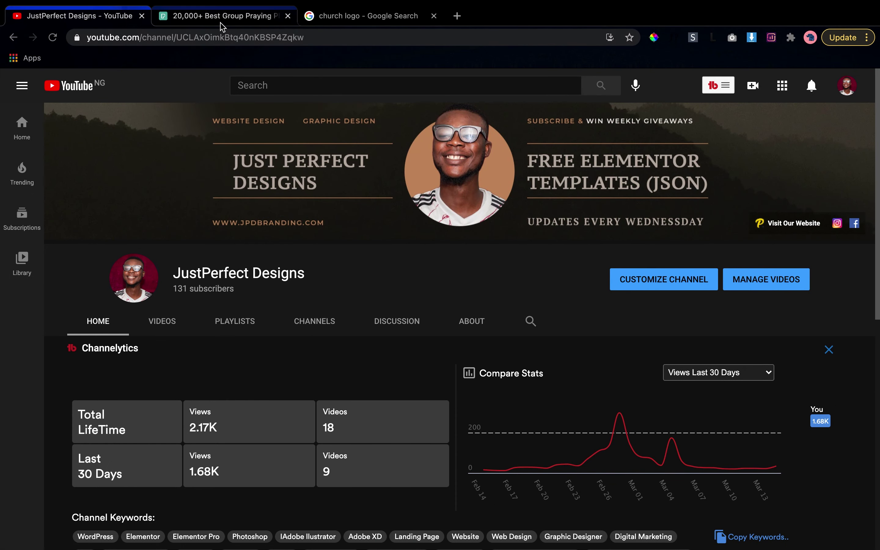
Find the worshipping woman photo in the Pexels praying results, glancing at the reference flyer
scroll(220, 25, left, 2)
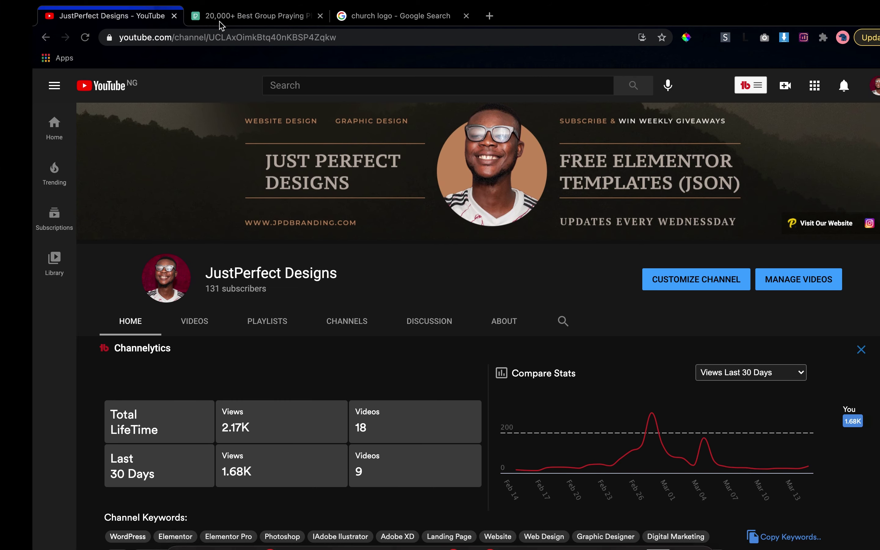
click(220, 25)
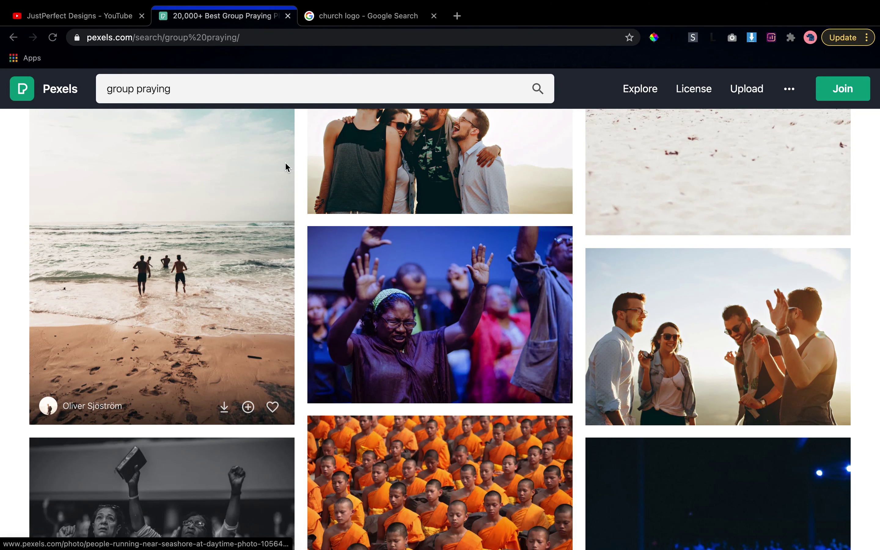
scroll(286, 162, left, 2)
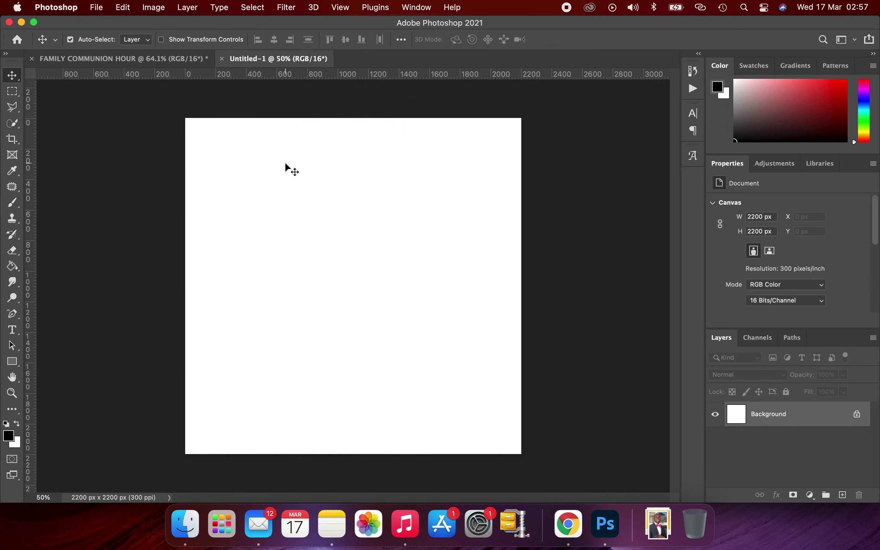
click(168, 59)
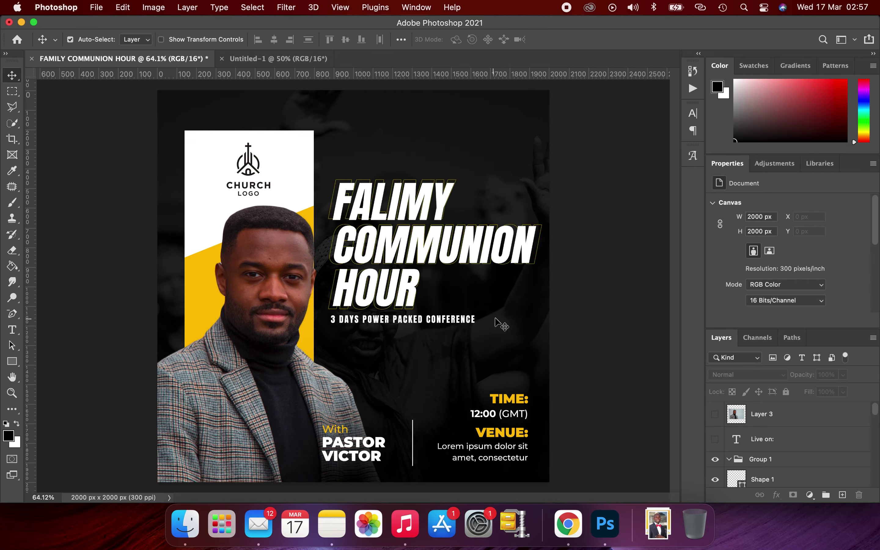
key(ctrl+Right)
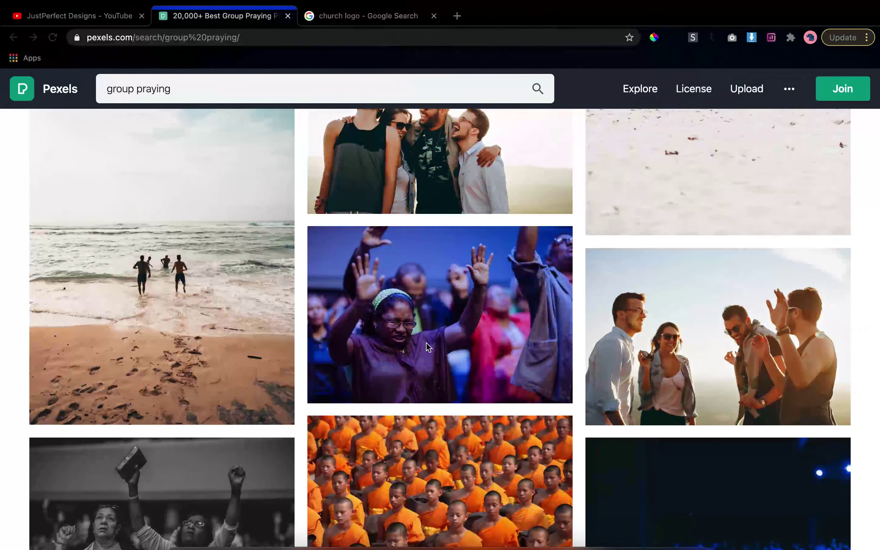
click(438, 319)
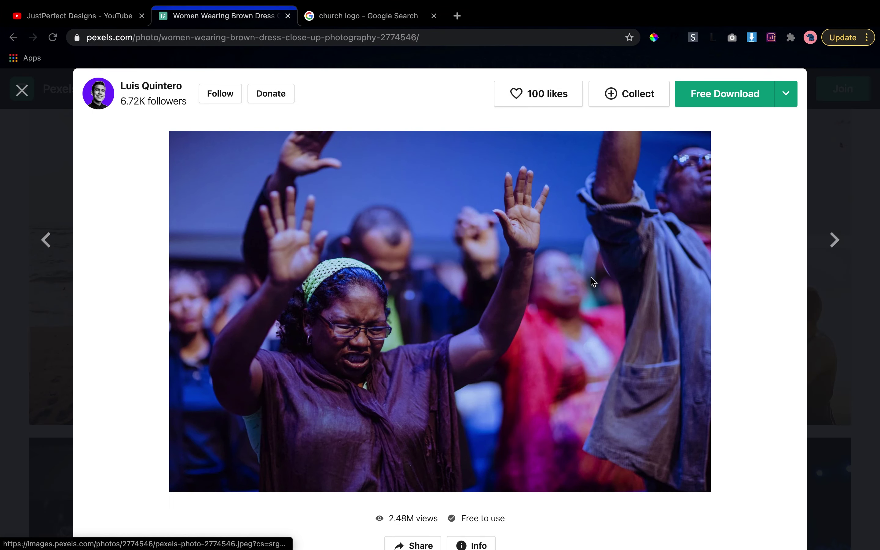
Copy the worship photo image and return to Photoshop
right_click(452, 290)
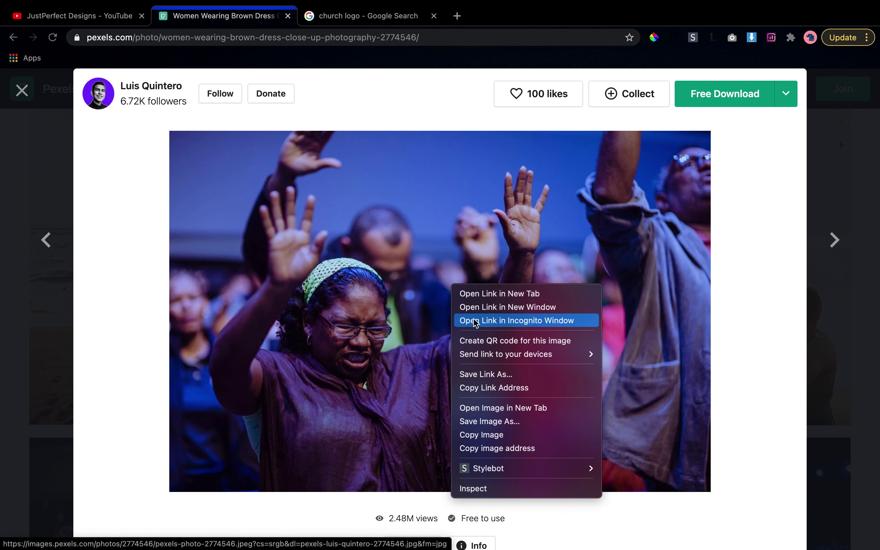
click(491, 435)
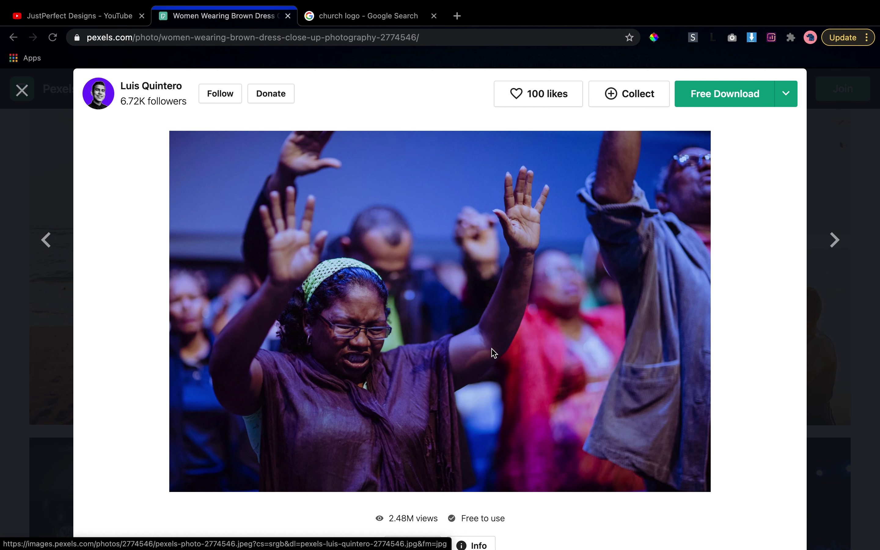
right_click(472, 289)
click(508, 435)
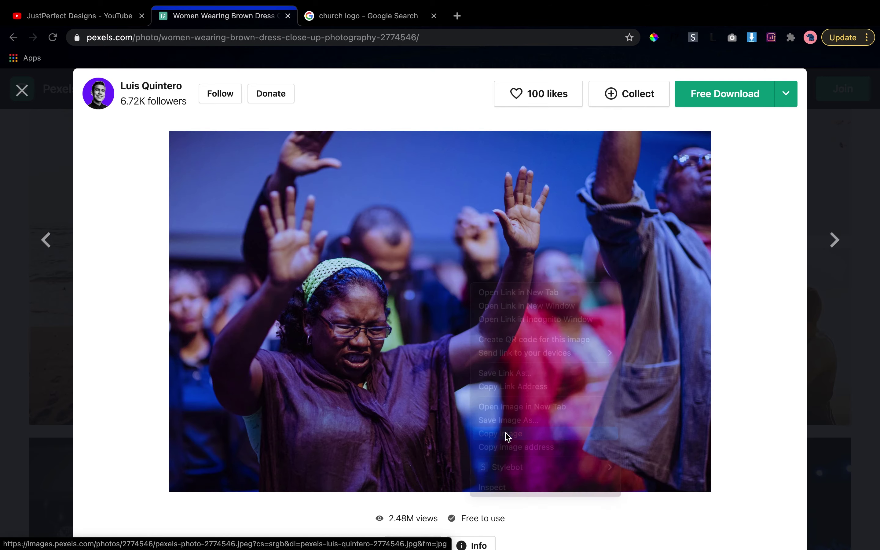
key(ctrl+Left)
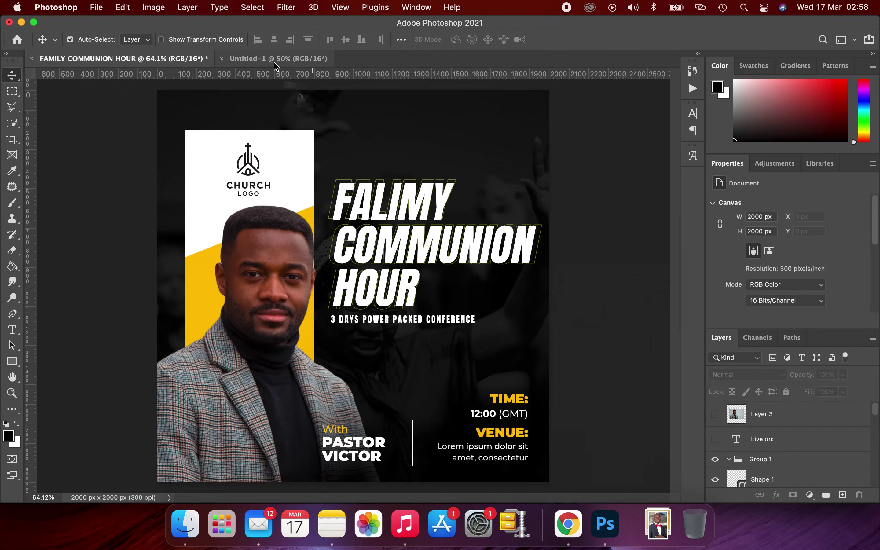
Paste the worship photo into Untitled-1 as Layer 1, scaled to 3675 x 2450 px to fill the square
click(275, 60)
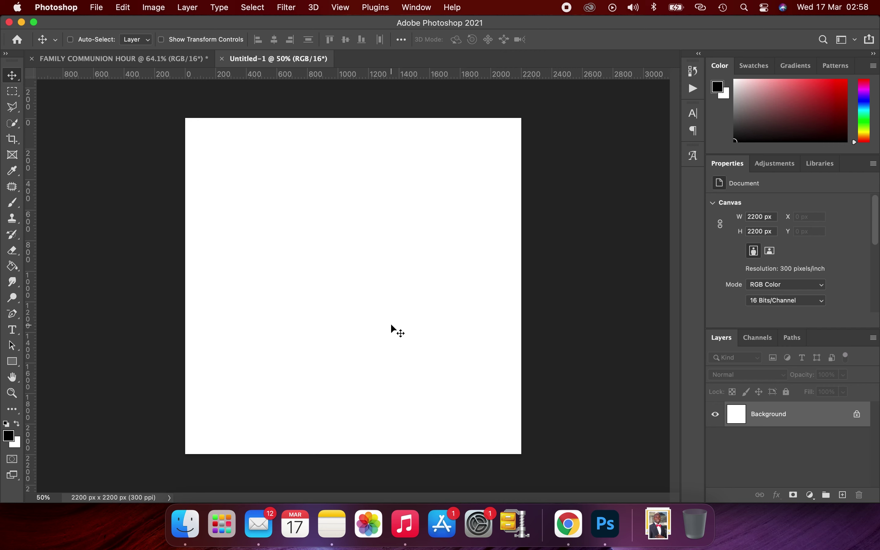
key(super+v)
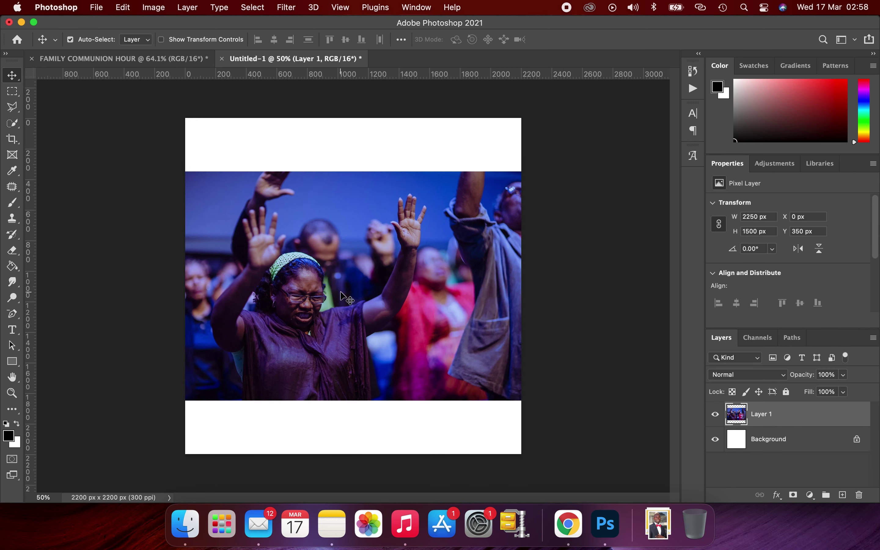
key(super+t)
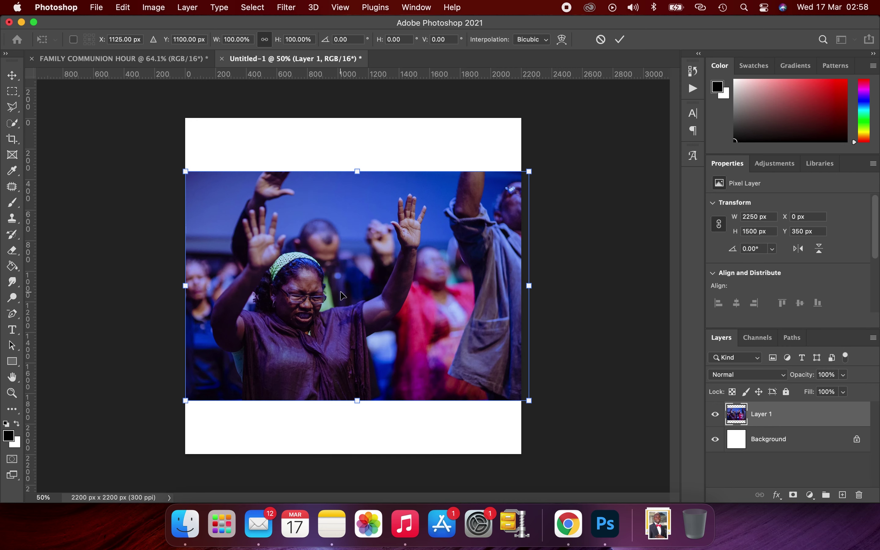
key(super+minus)
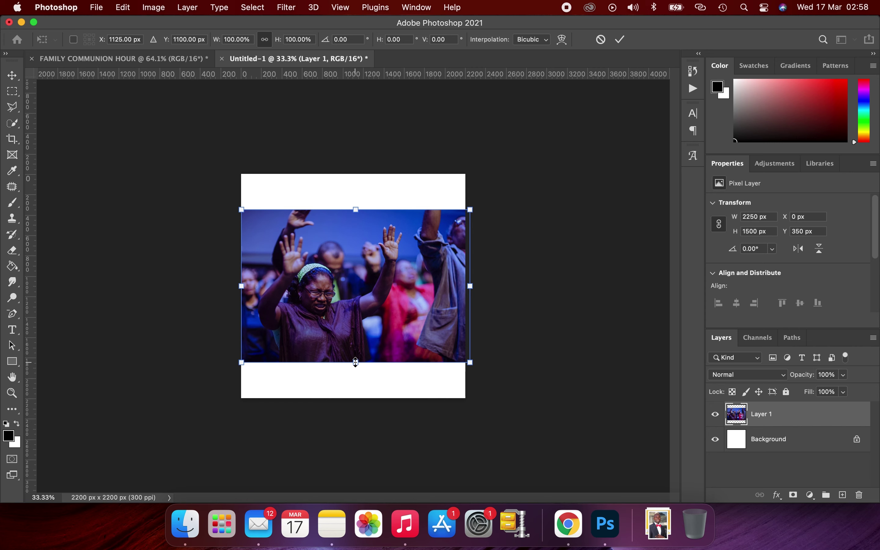
drag(356, 363, 363, 411)
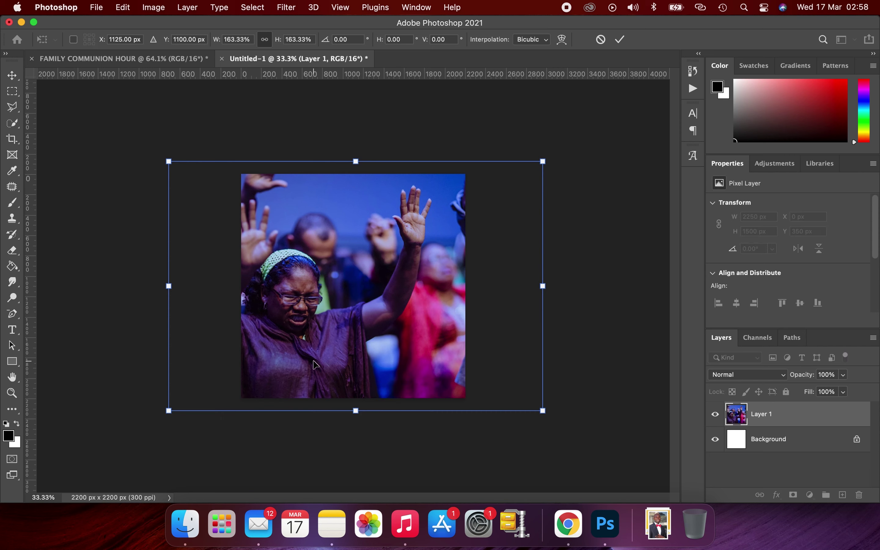
drag(317, 364, 337, 364)
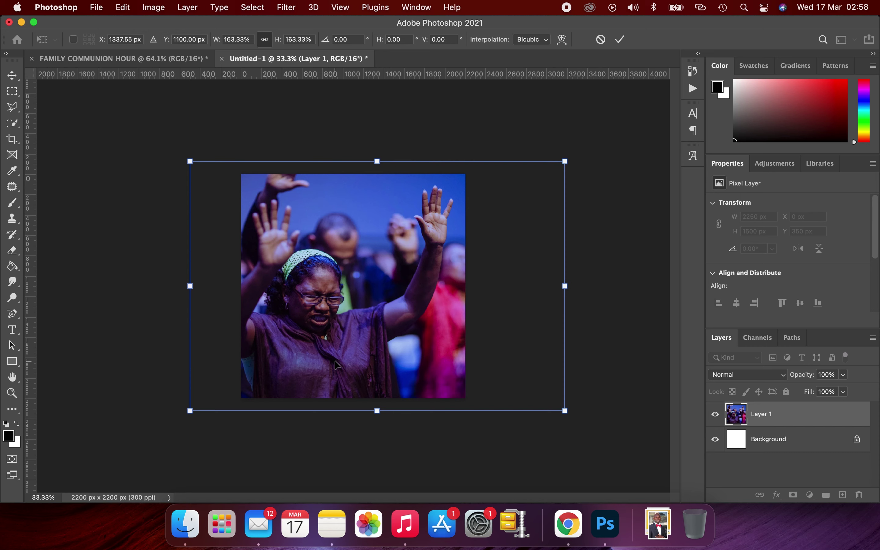
key(Return)
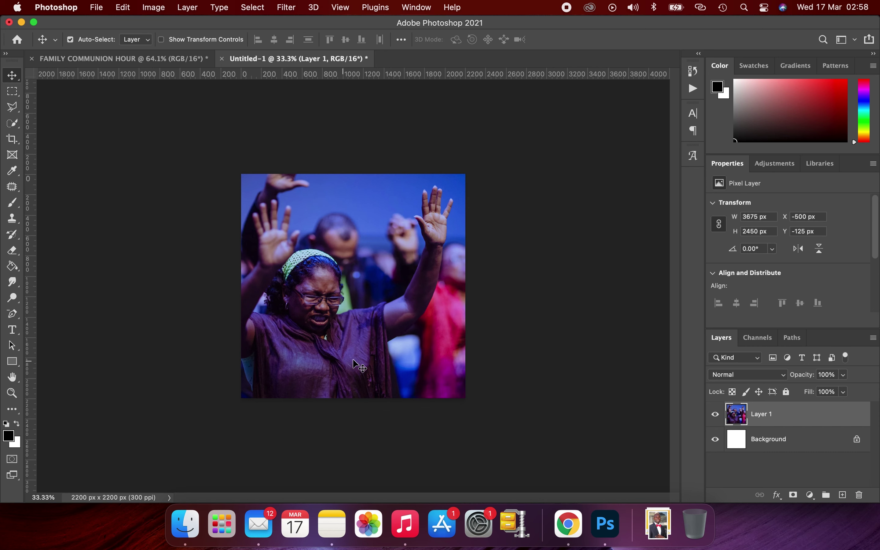
Clip a Black & White adjustment to the worship photo and add empty Layer 2 above
click(811, 496)
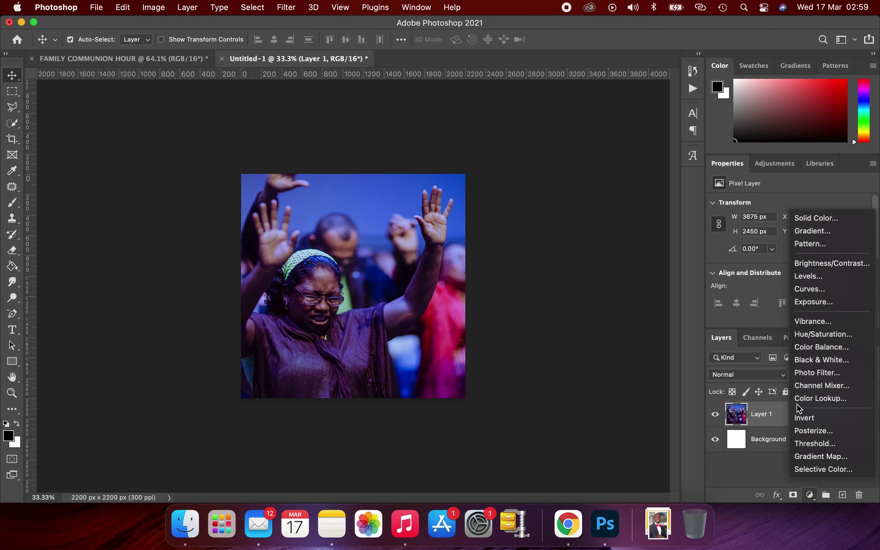
click(813, 363)
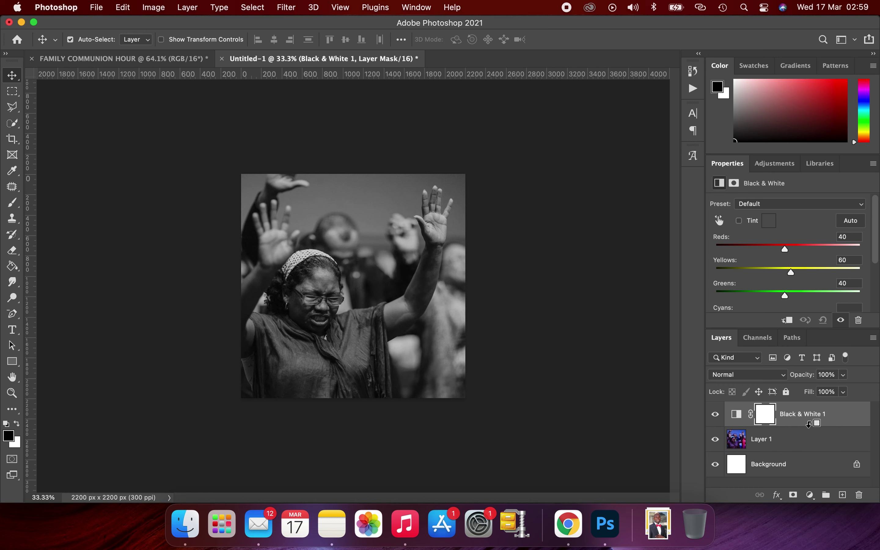
alt+click(809, 425)
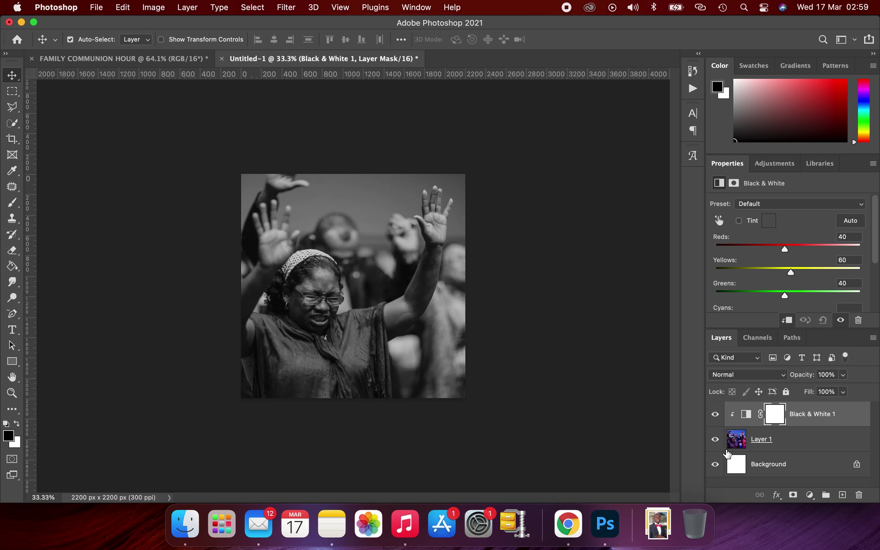
click(844, 494)
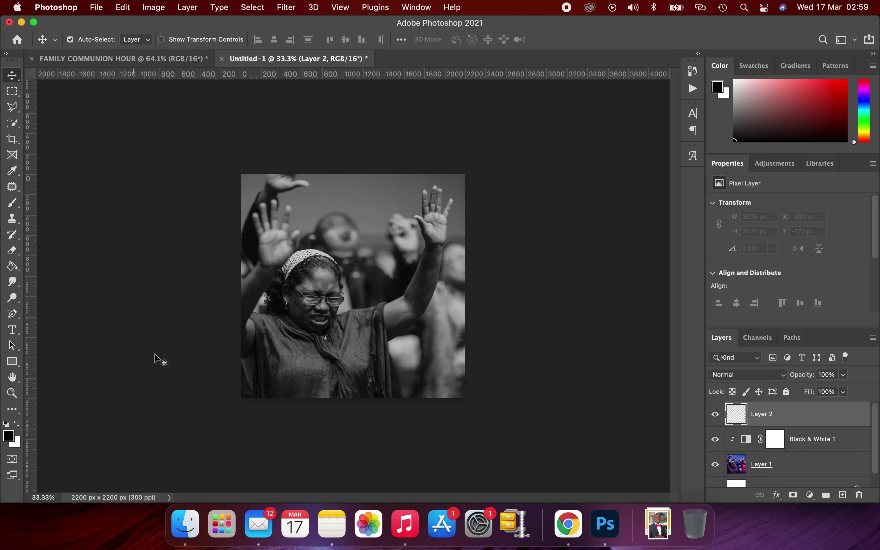
Fill Layer 2 with black using the Paint Bucket
click(12, 267)
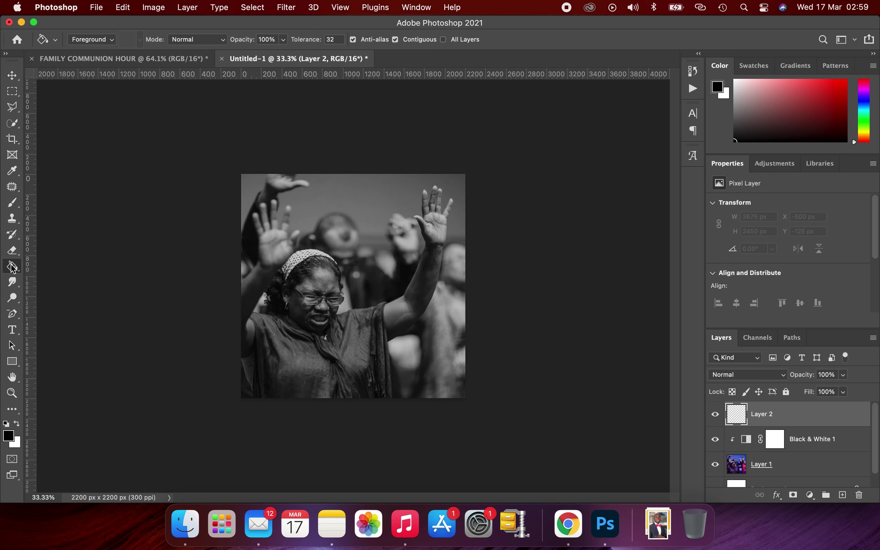
right_click(13, 268)
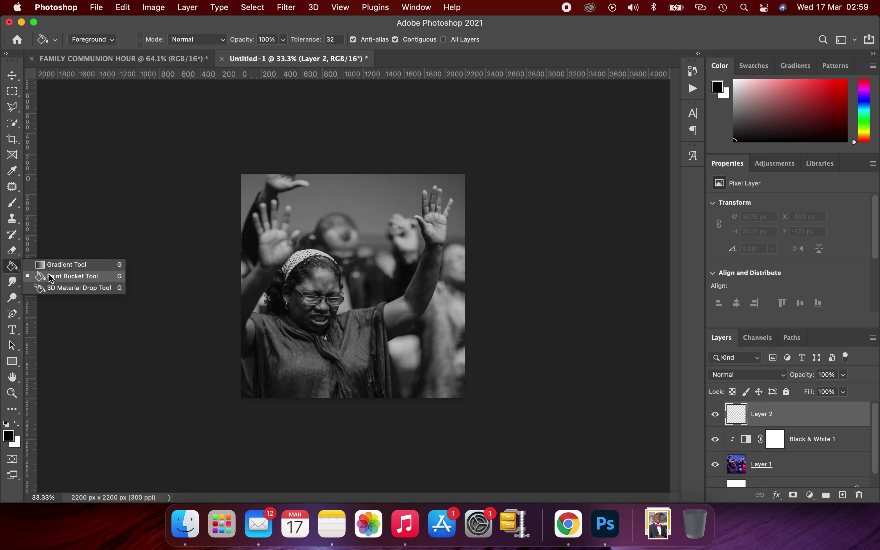
click(73, 279)
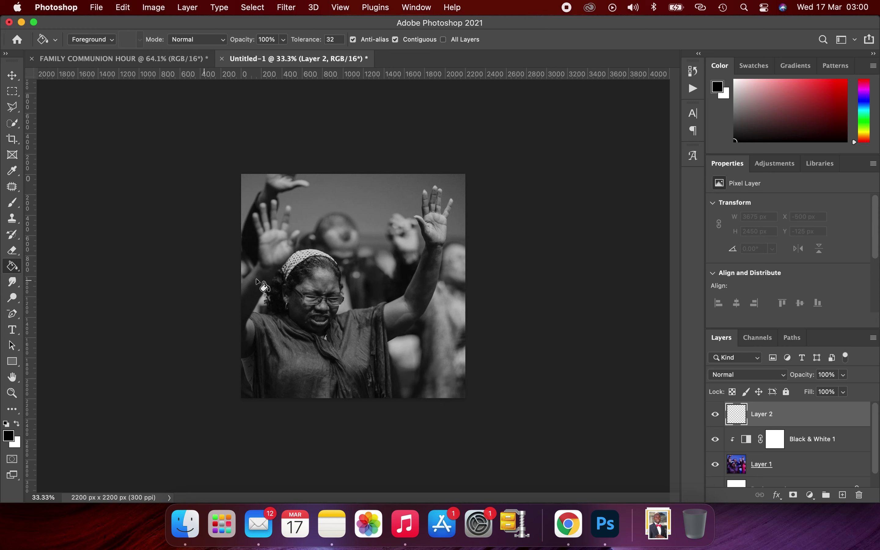
click(355, 276)
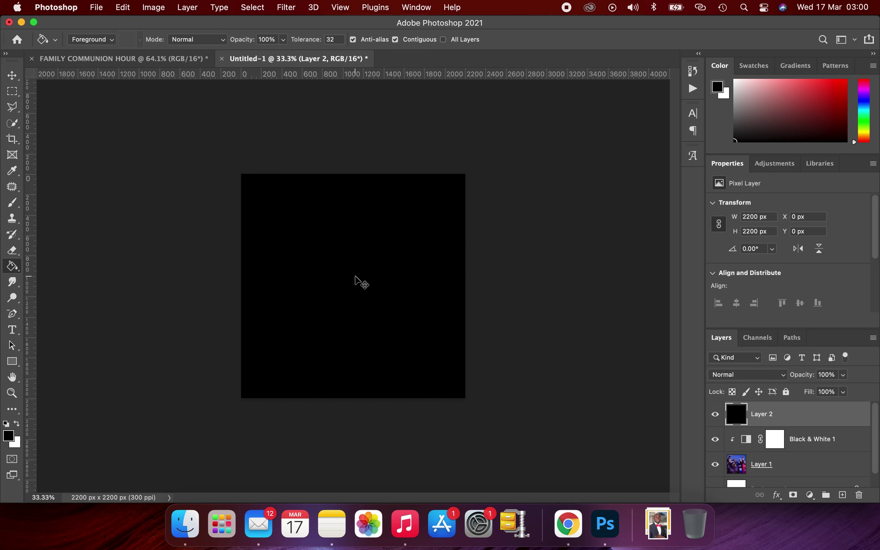
Set the black layer's opacity to 80% and zoom the view to 50%
click(828, 374)
text(80)
key(Return)
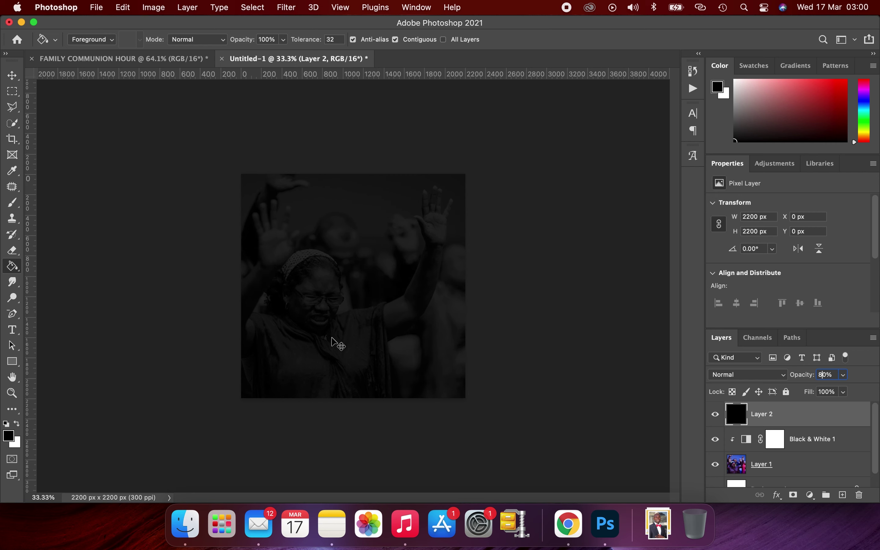
key(super+0)
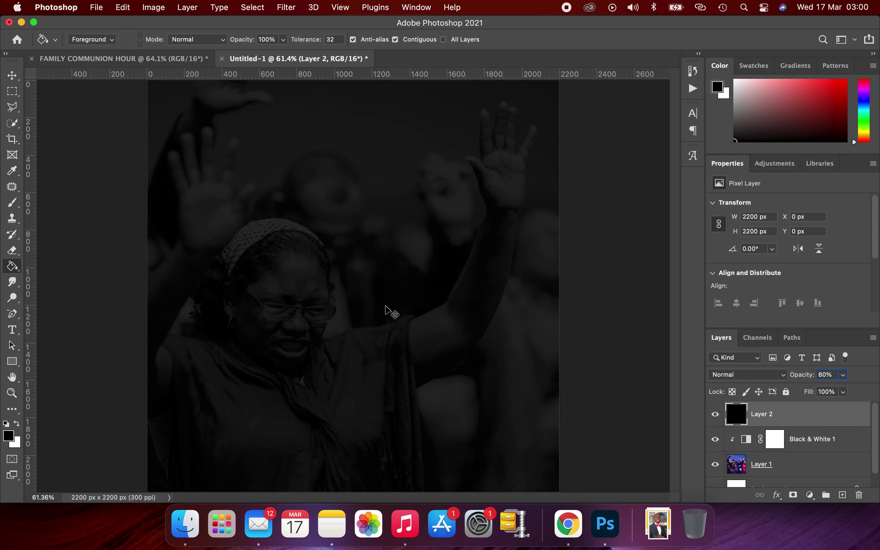
key(super+minus)
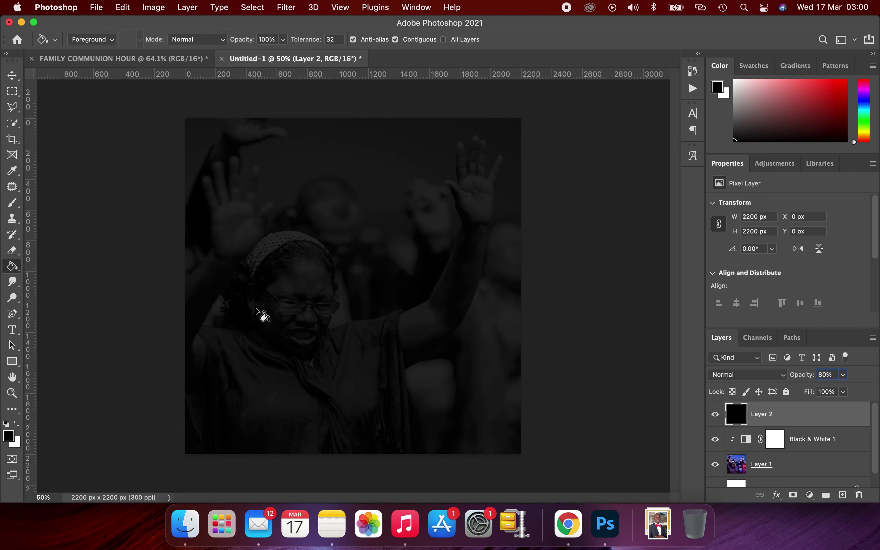
Draw a tall rectangle over the photo's left side with no stroke and a yellow fill
click(13, 364)
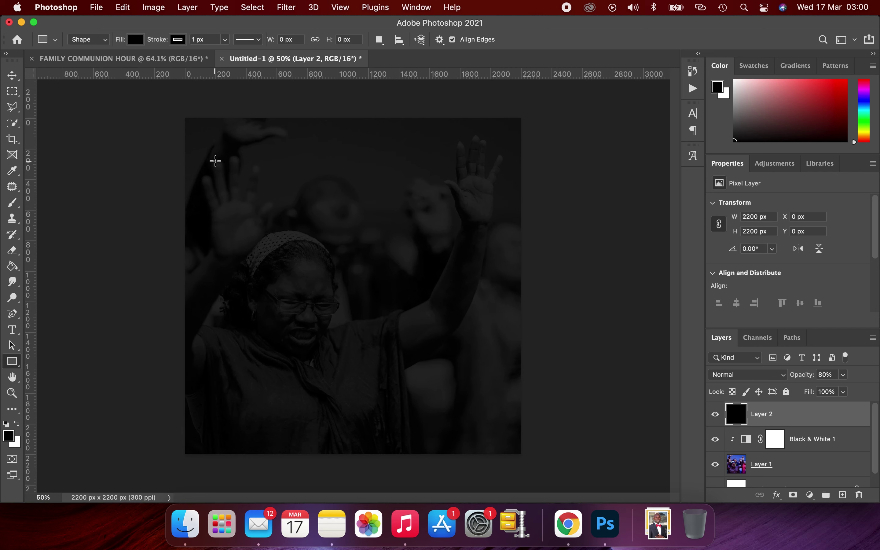
drag(215, 160, 317, 453)
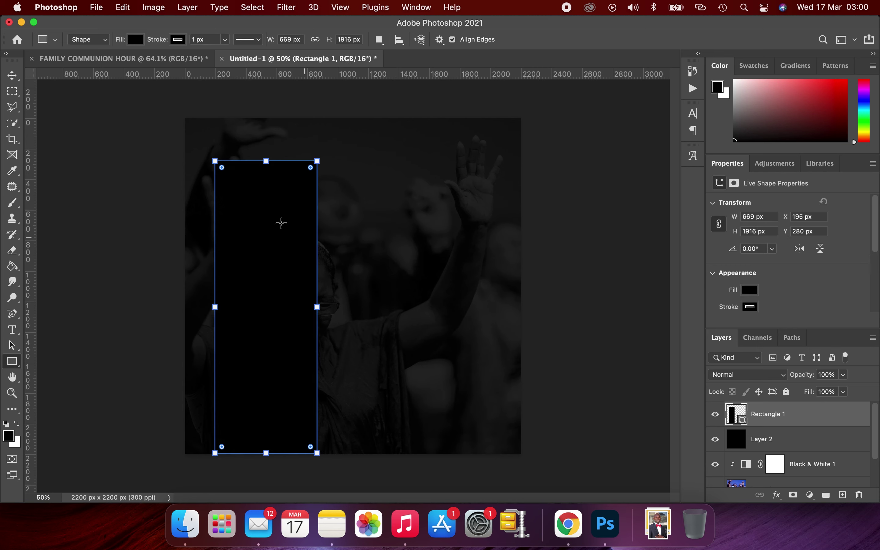
click(178, 39)
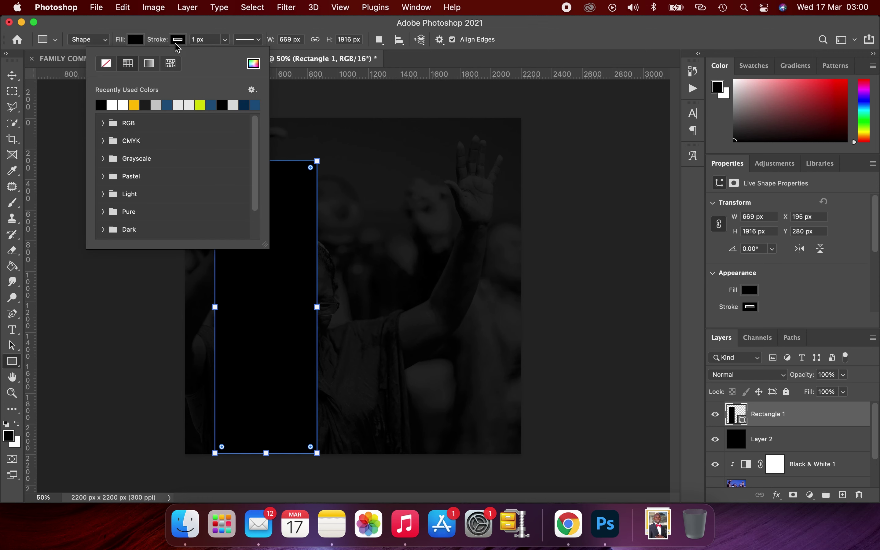
click(106, 63)
click(138, 41)
click(137, 41)
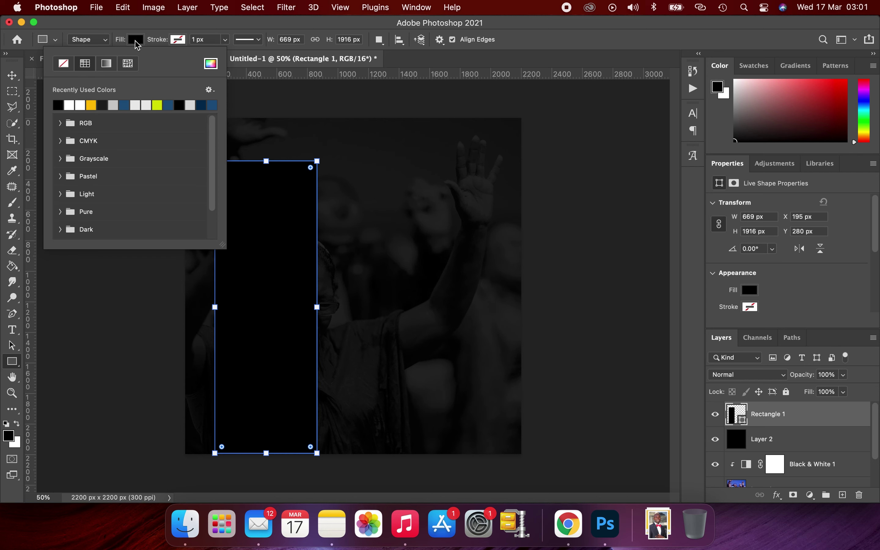
click(137, 41)
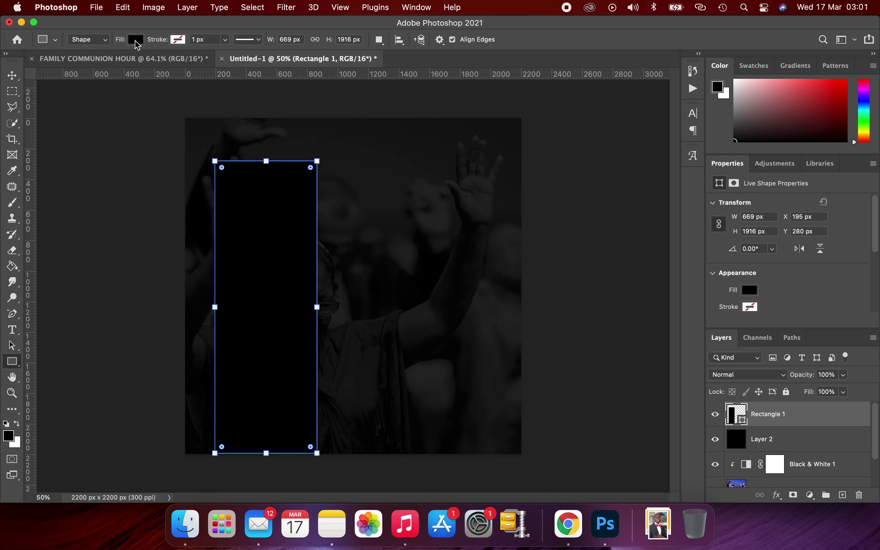
click(137, 41)
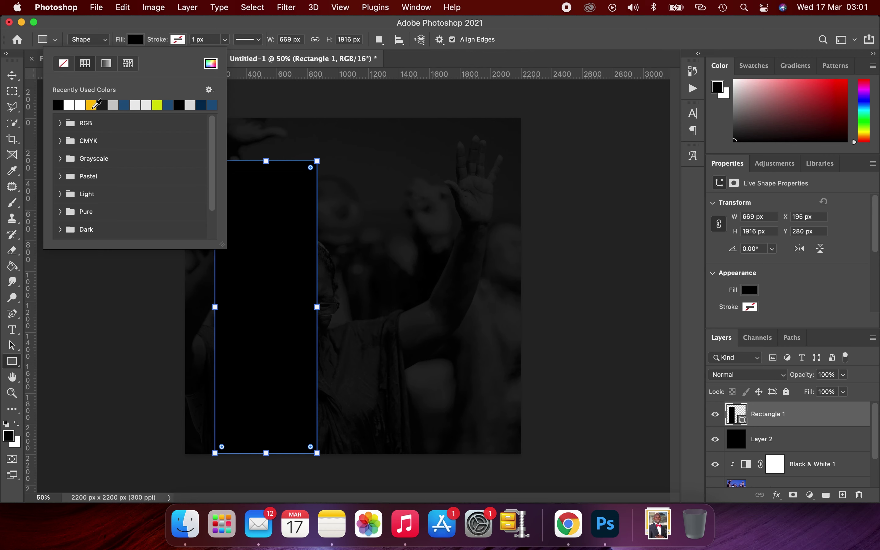
click(93, 107)
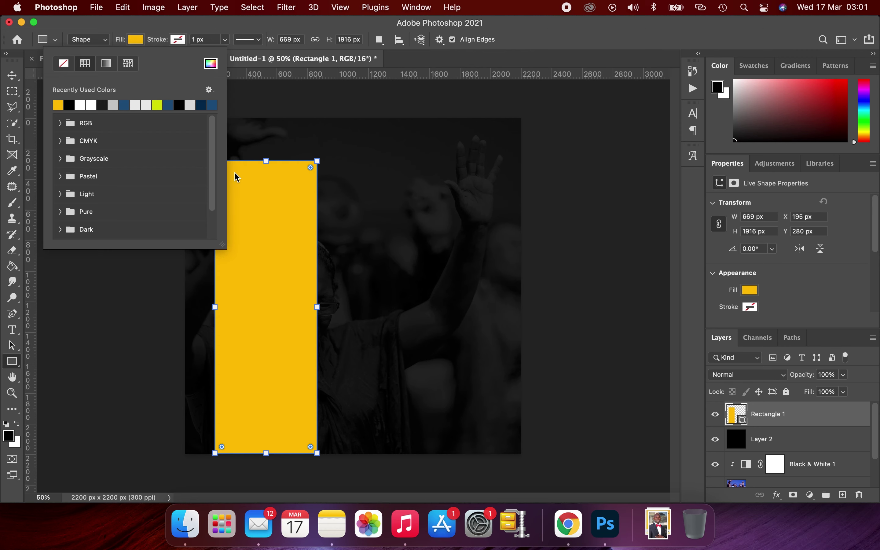
click(236, 177)
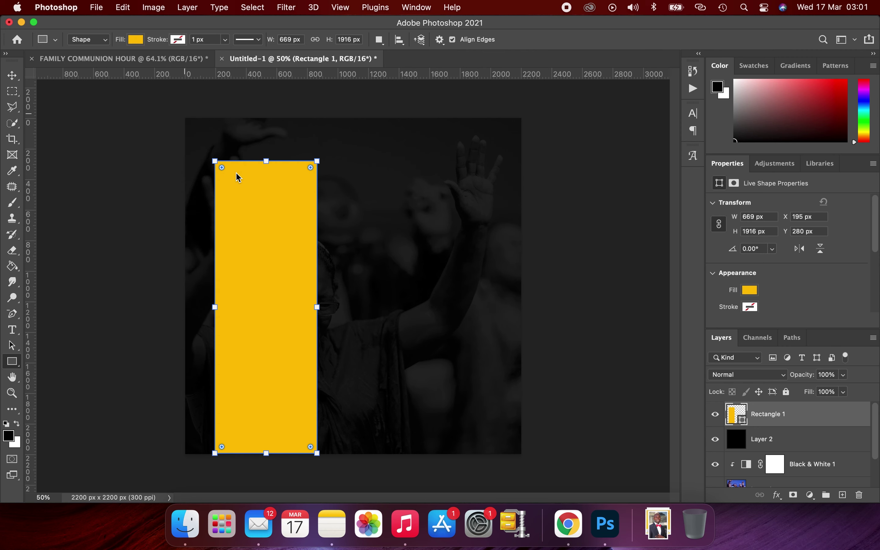
Compare with the reference flyer, then undo a trial widening back to 669 px
click(163, 62)
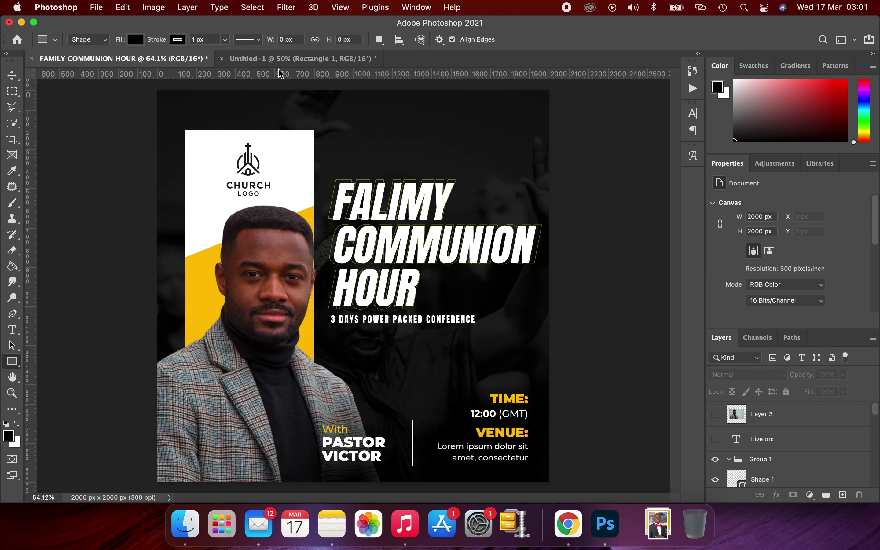
key(ctrl+Tab)
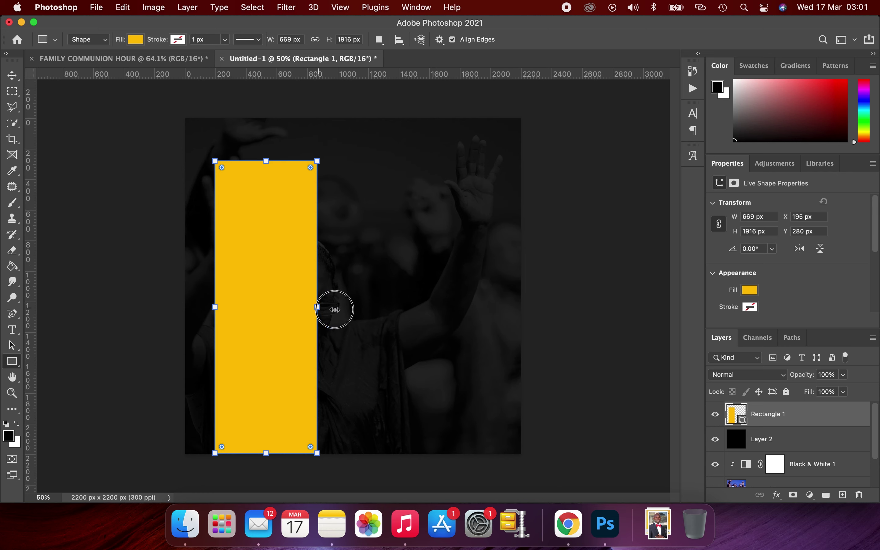
drag(335, 309, 333, 310)
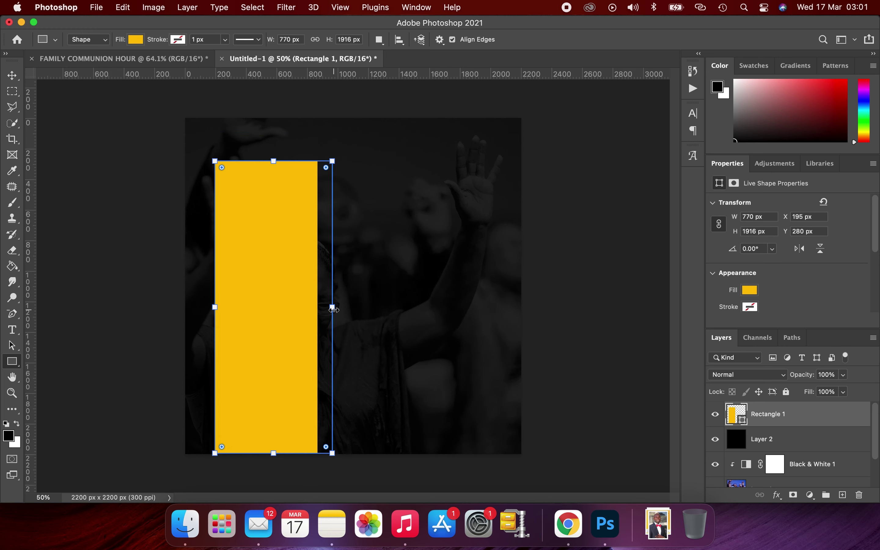
key(super+z)
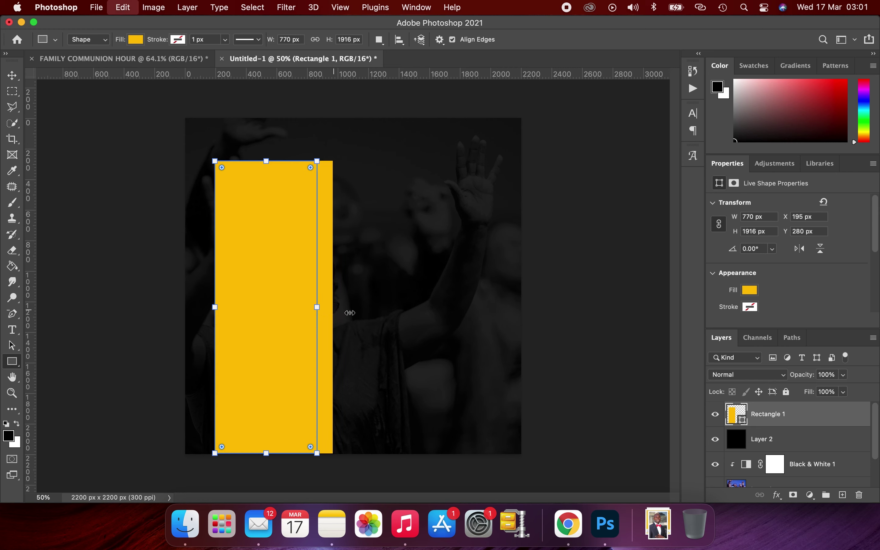
key(super+z)
key(super+z)
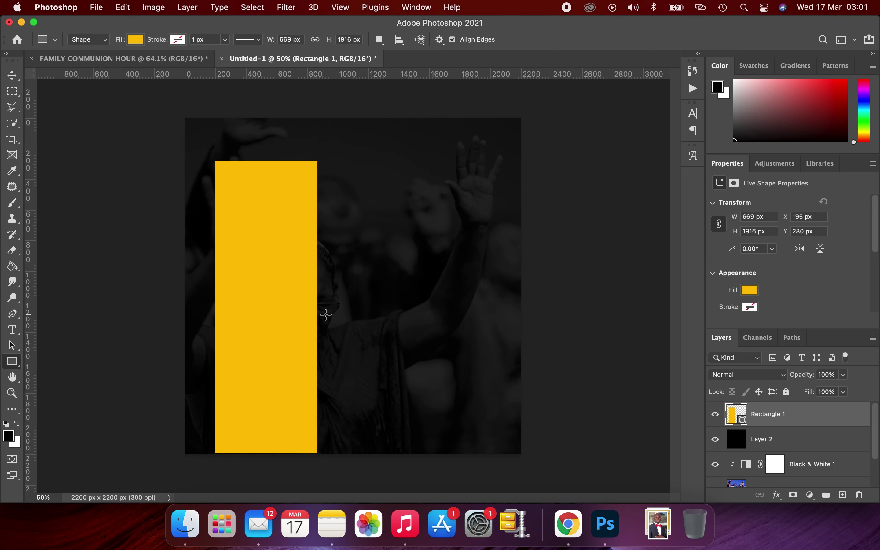
Free Transform the yellow rectangle to 742 x 1916 px
key(super+t)
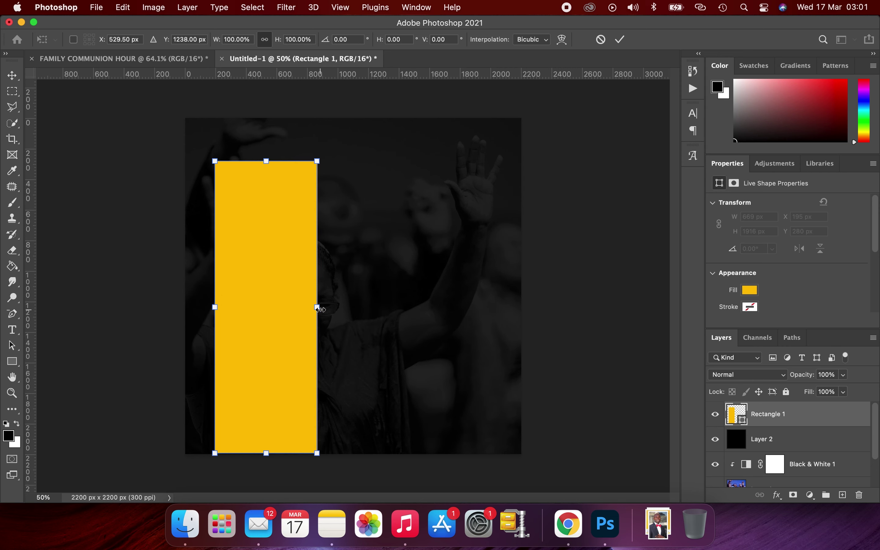
drag(319, 309, 337, 311)
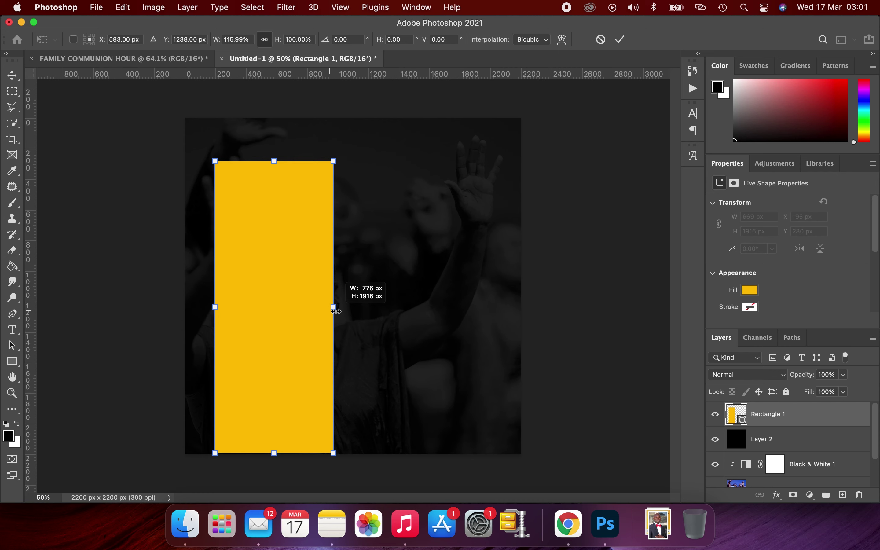
click(336, 311)
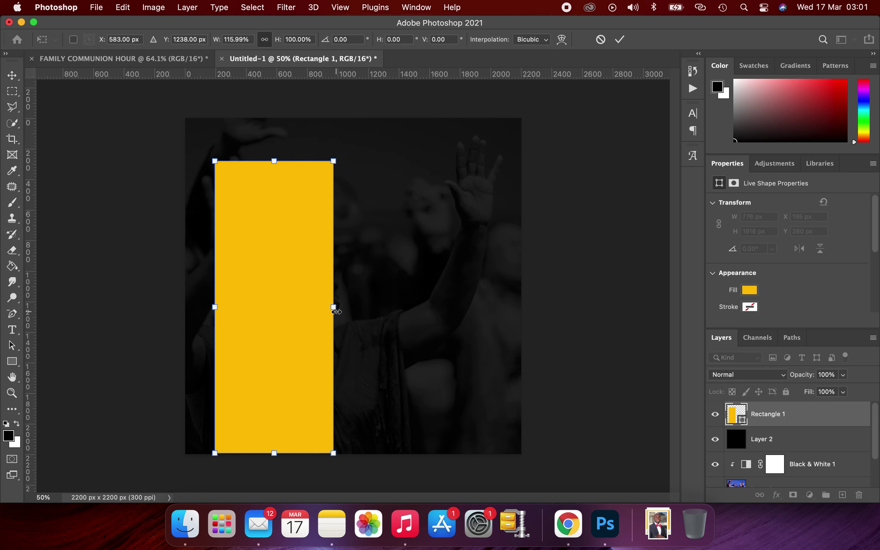
drag(337, 312, 308, 305)
key(Return)
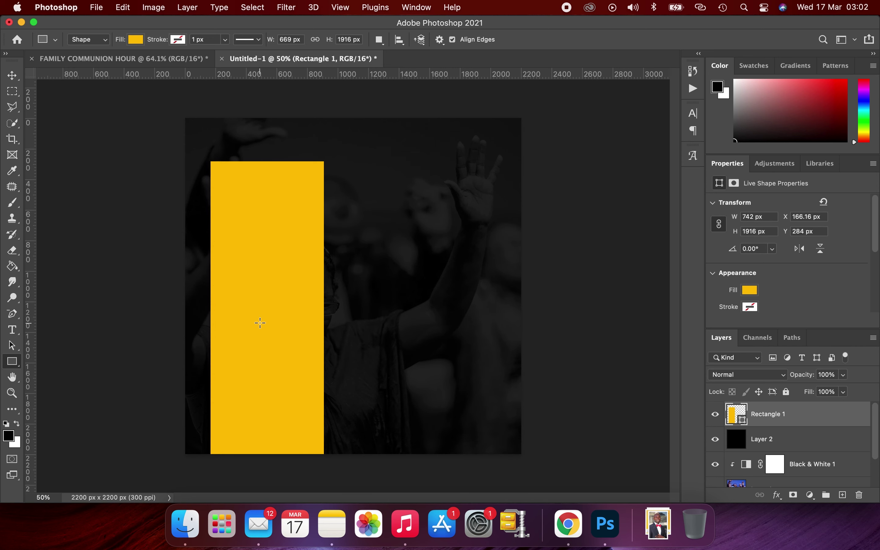
key(v)
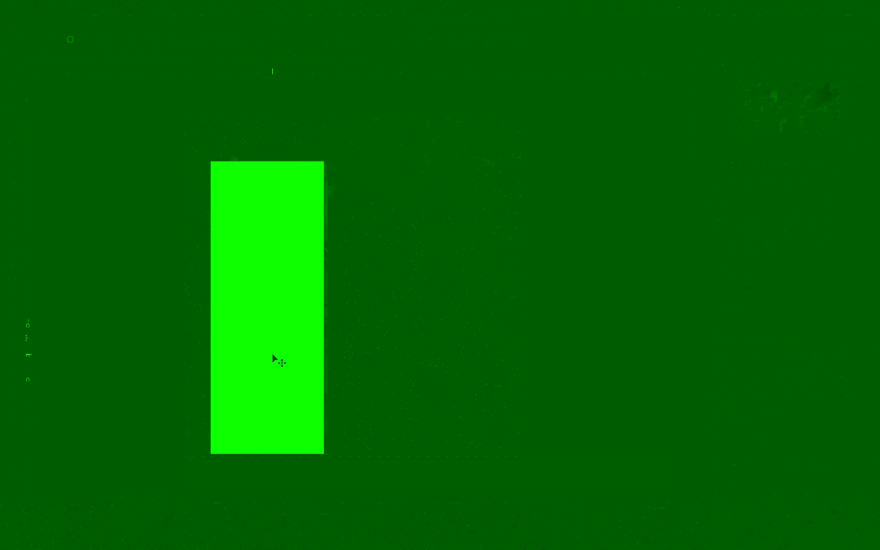
Duplicate Rectangle 1 and shorten the copy from its bottom edge to 742 x 649 px
key(super+t)
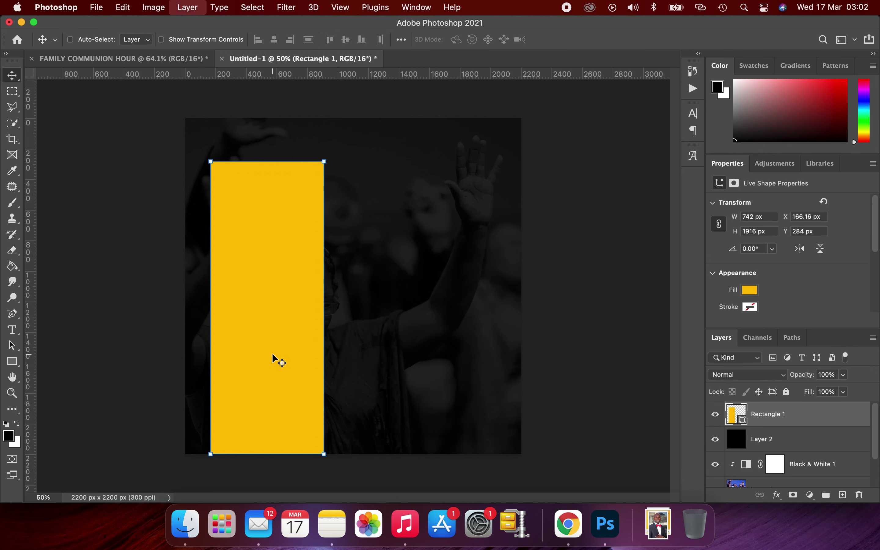
key(super+j)
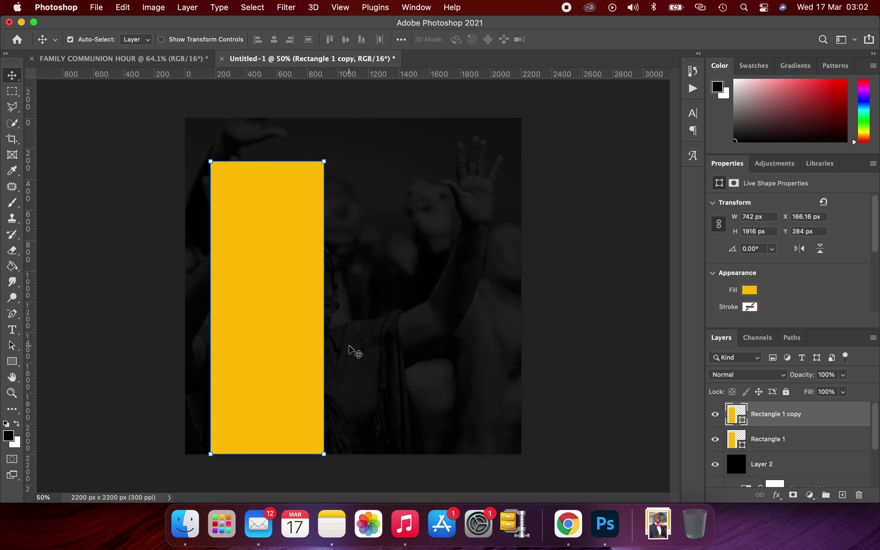
key(super+t)
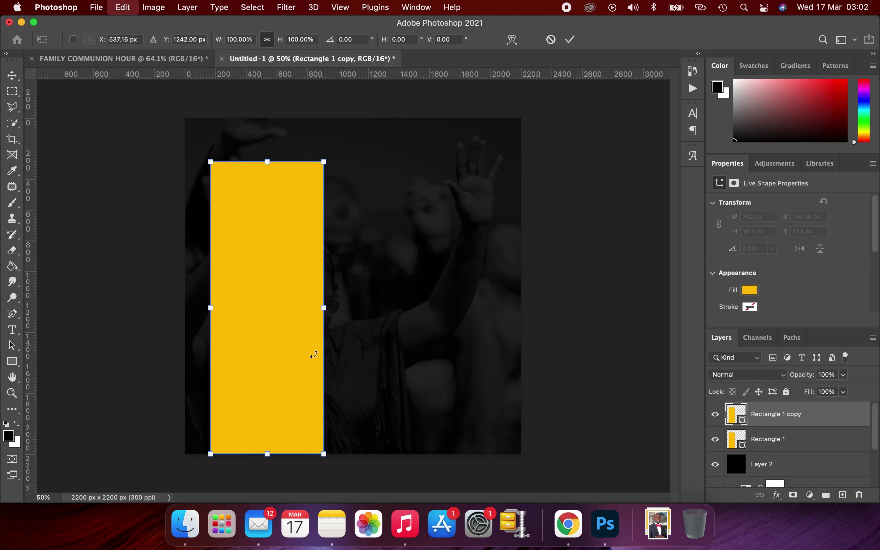
drag(266, 455, 253, 336)
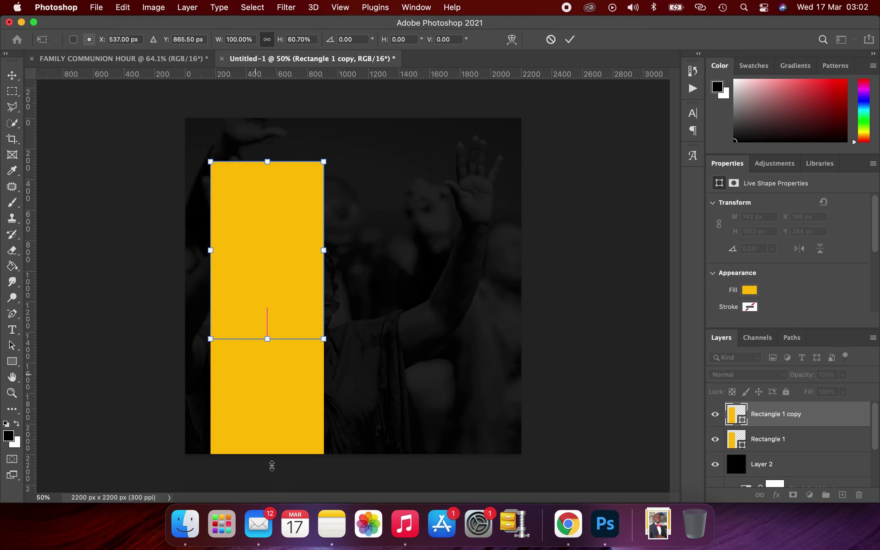
click(272, 469)
key(Return)
key(super)
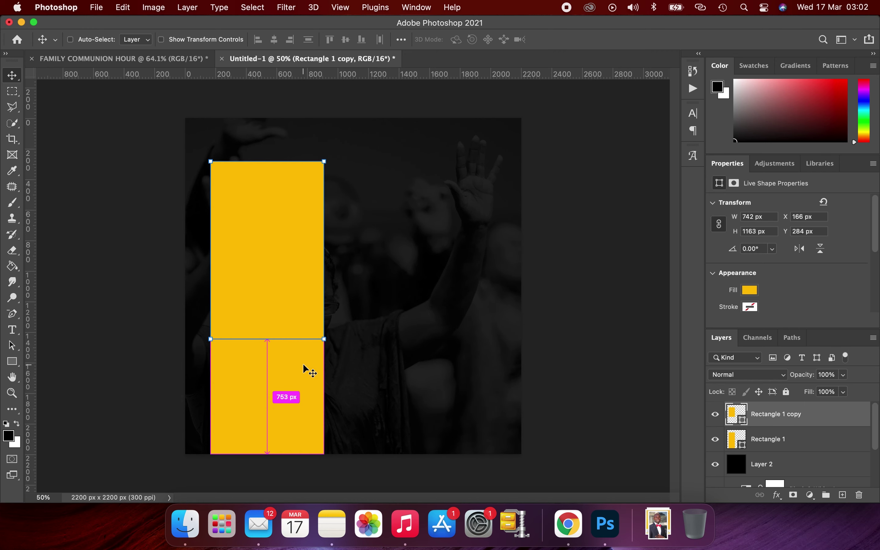
key(super+t)
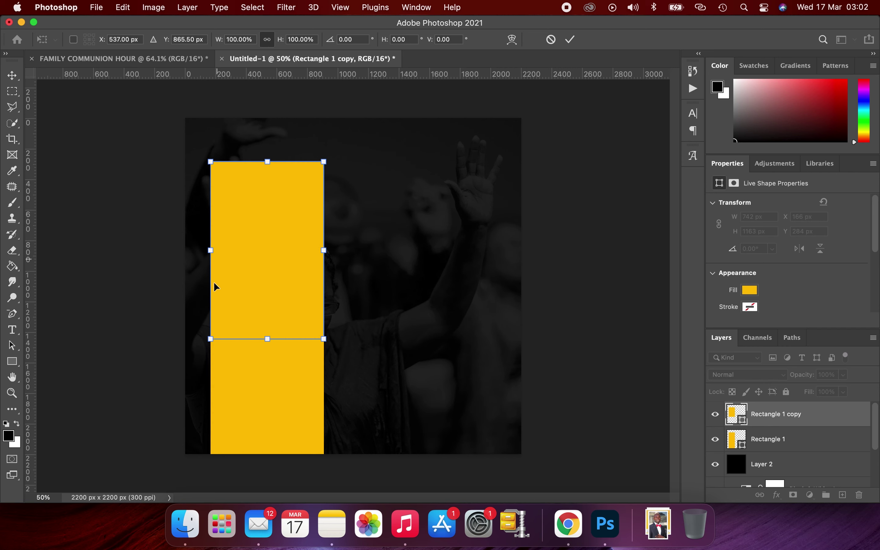
click(268, 338)
drag(268, 338, 266, 261)
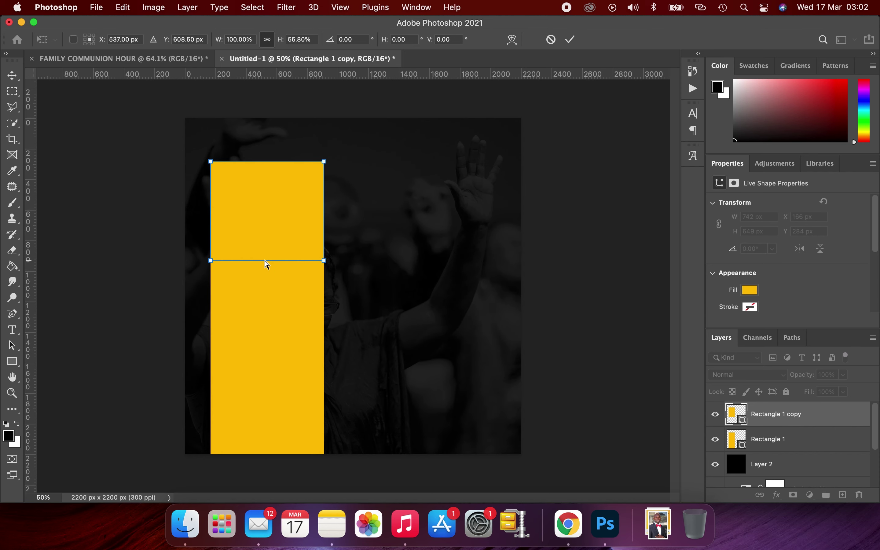
key(Return)
key(super+0)
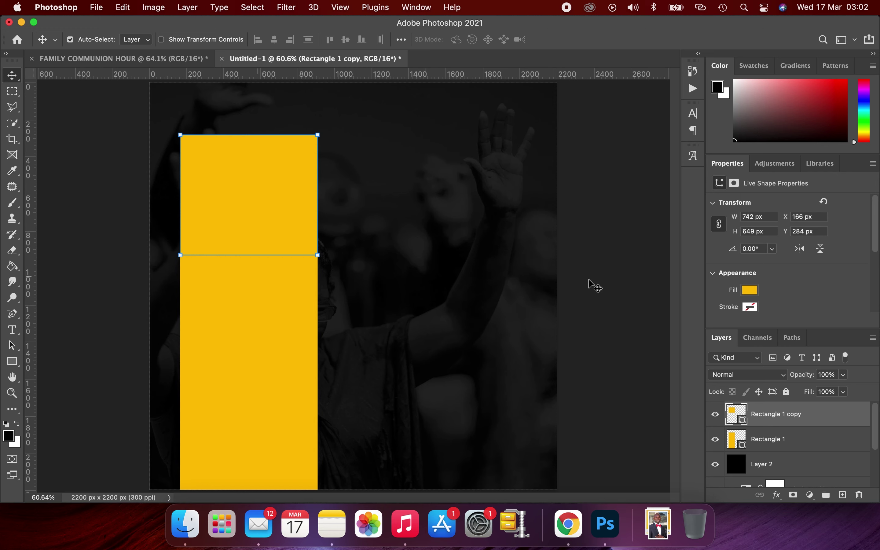
Change Rectangle 1 copy's fill colour to white
click(751, 291)
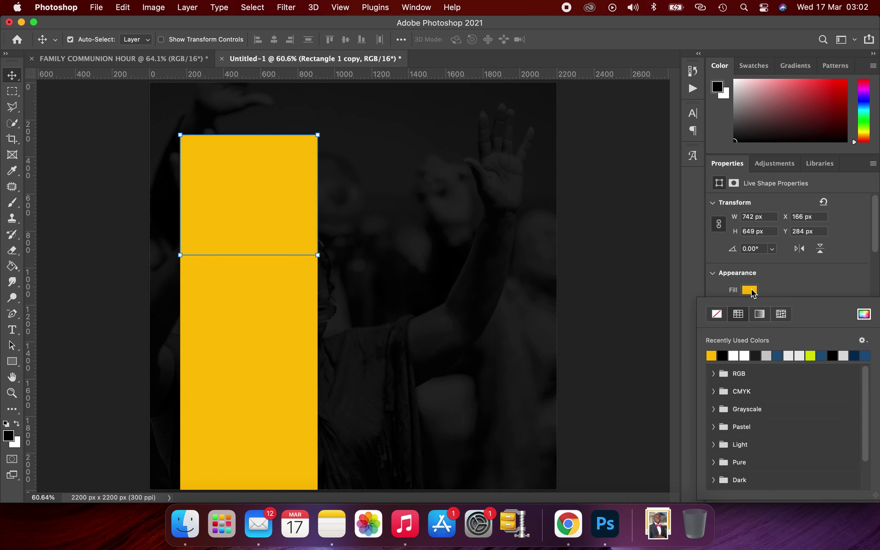
click(738, 355)
click(443, 299)
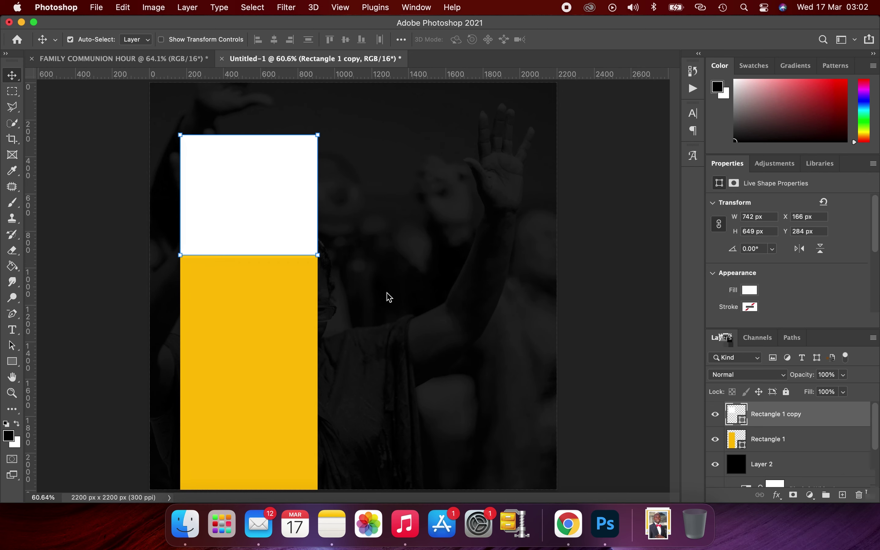
Skew the white panel's bottom-right corner upward, converting the live shape to a regular path
key(super+t)
right_click(284, 211)
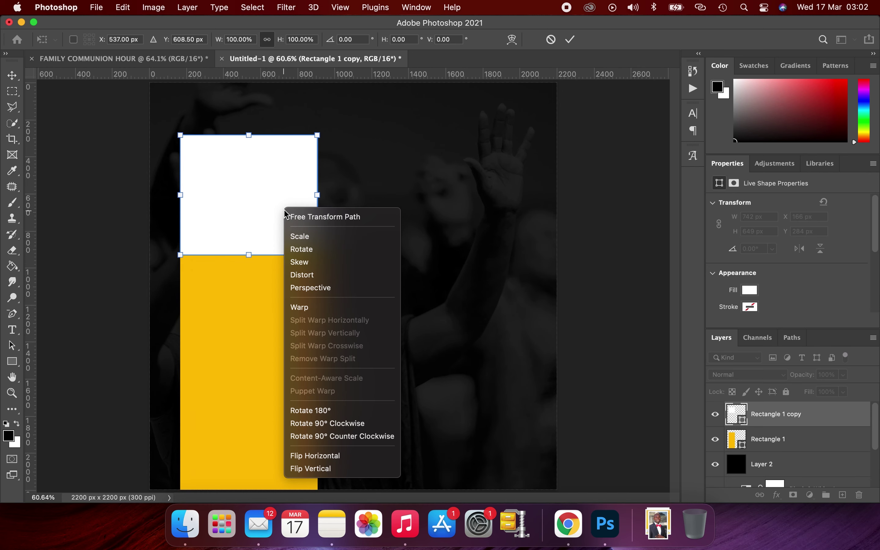
click(319, 268)
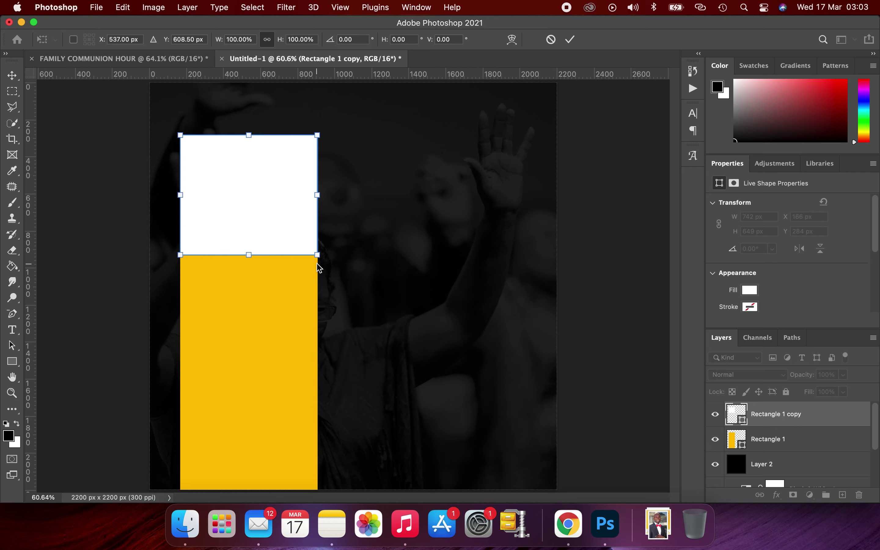
drag(317, 257, 315, 224)
drag(313, 223, 313, 223)
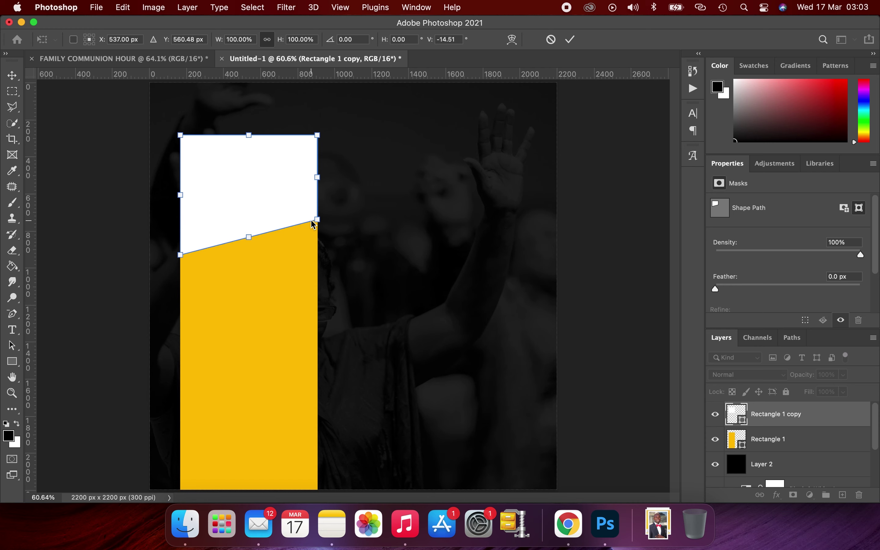
key(Return)
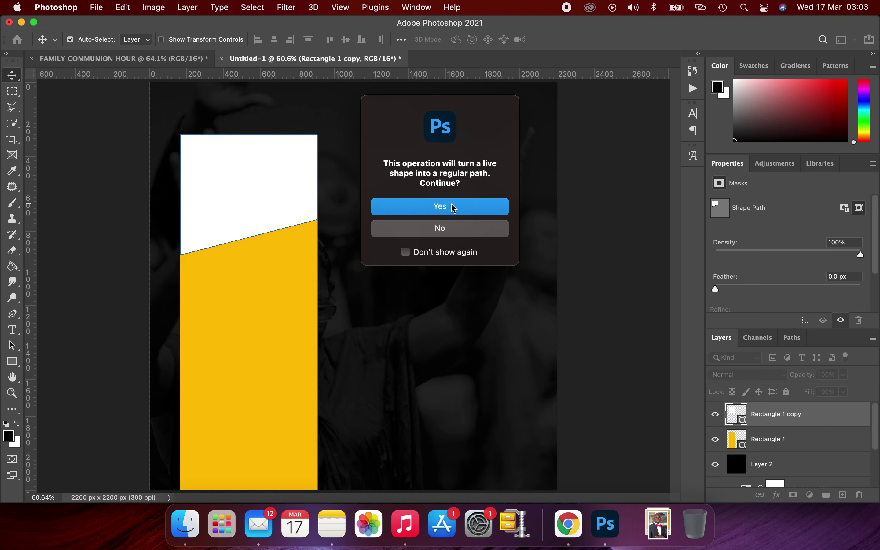
click(454, 208)
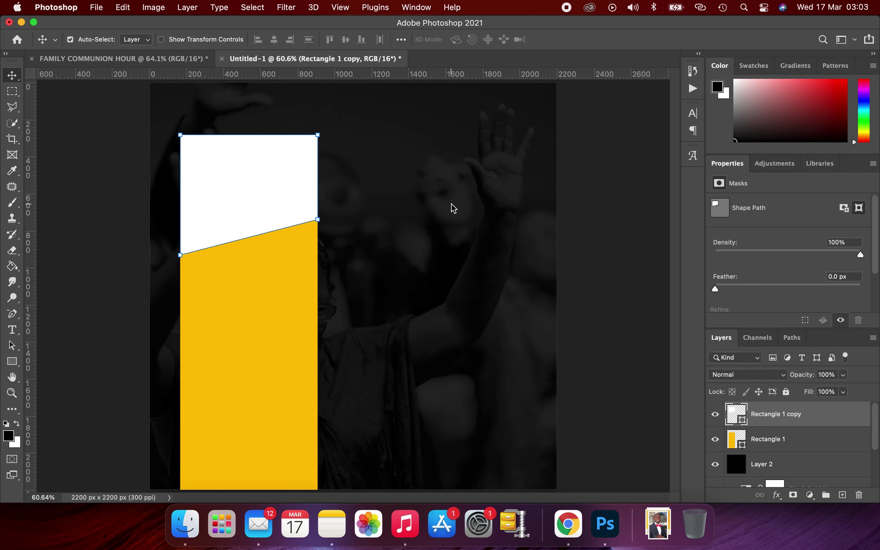
Compare the flyer against the finished reference poster
click(159, 63)
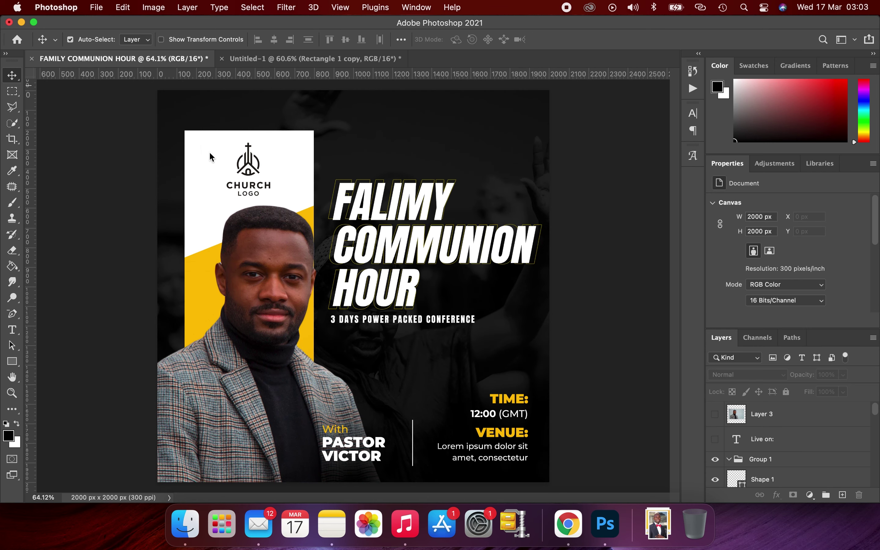
click(306, 63)
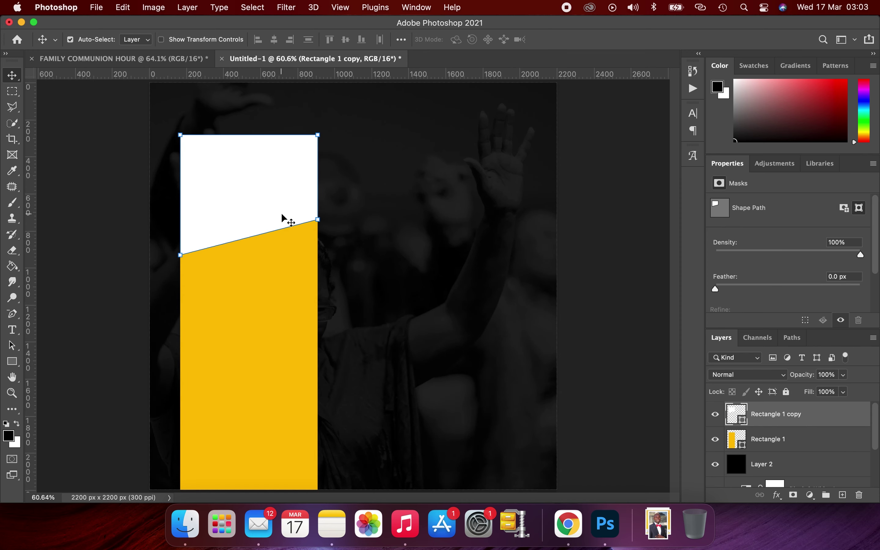
click(166, 62)
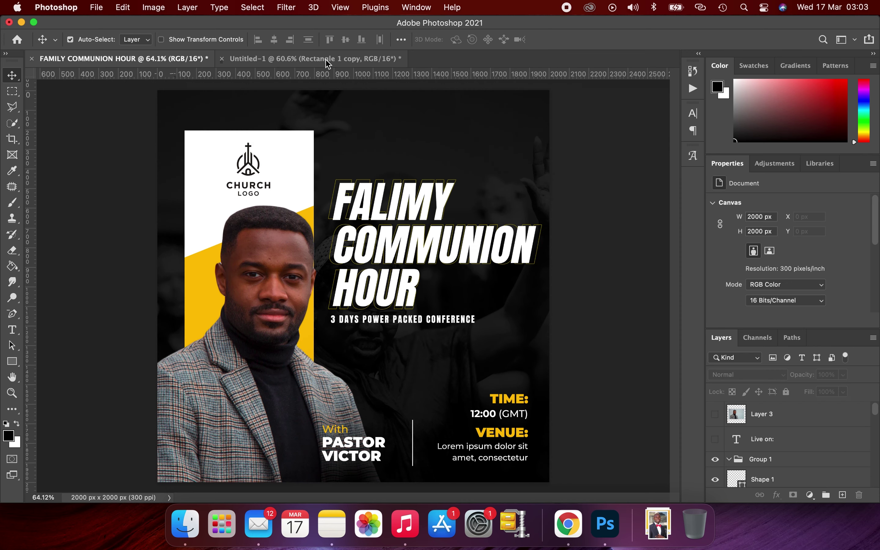
click(328, 62)
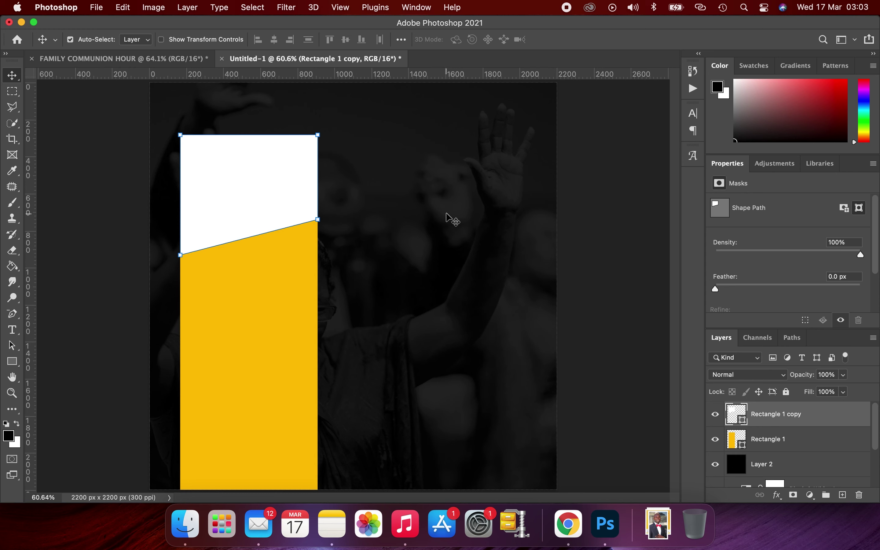
Type the yellow heading FAMILY COMMUNION HOUR, one word per line, right of the panel
key(t)
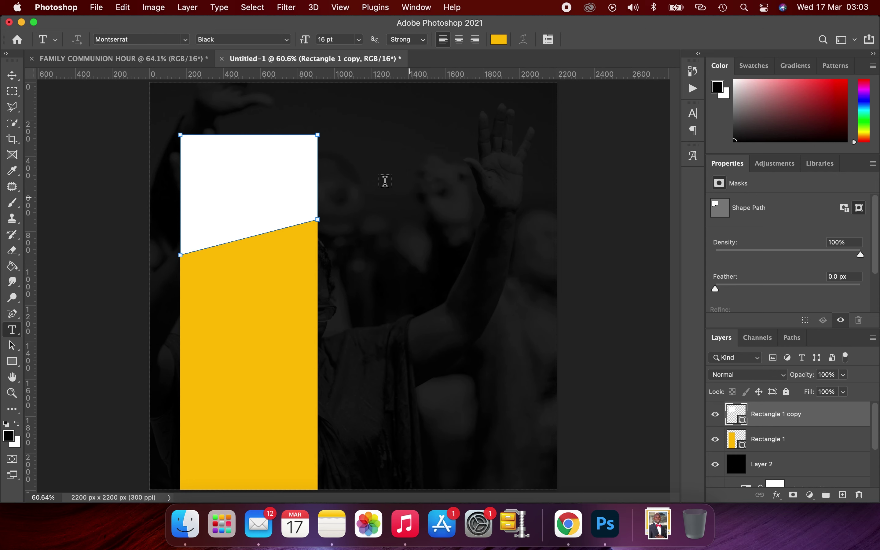
click(366, 203)
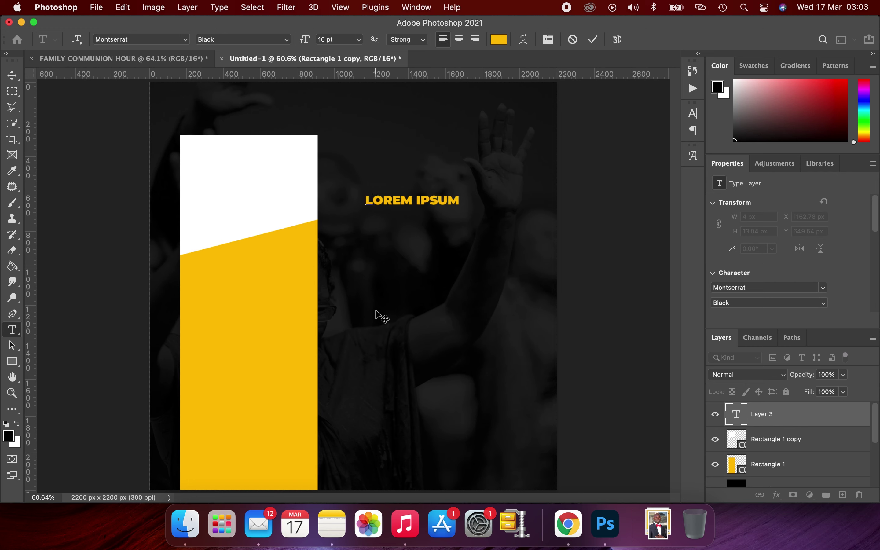
text(FAMILY)
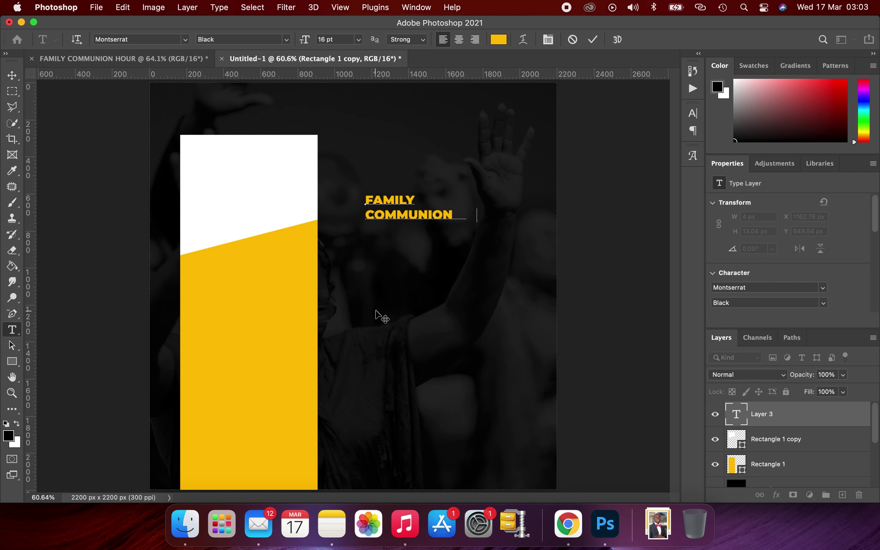
text( HOUR)
key(Delete)
key(Return)
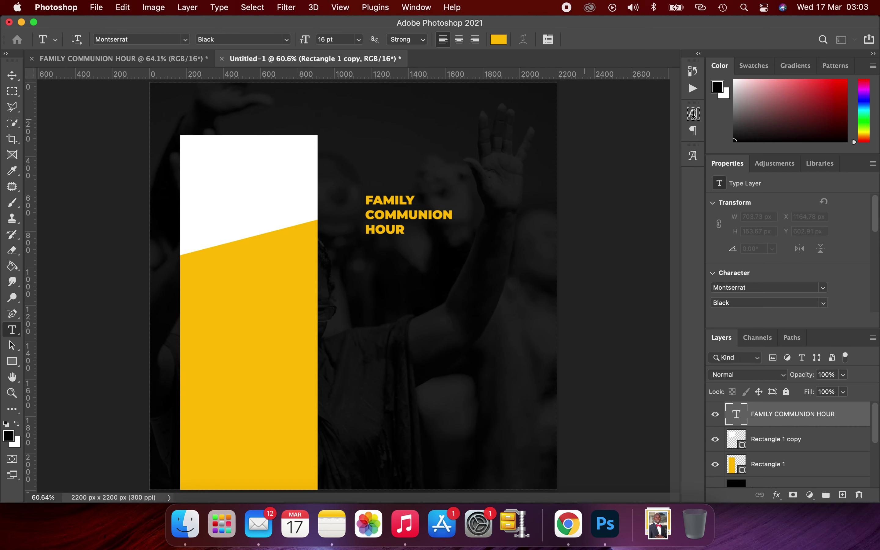
Set the heading to Anton Regular with 52.7 pt size and 52.7 pt leading
click(693, 115)
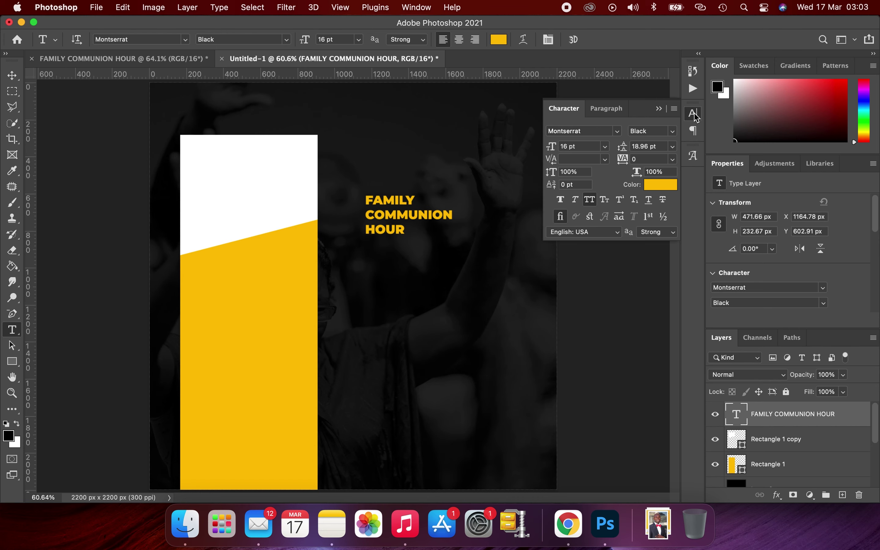
click(587, 130)
text(ANTO)
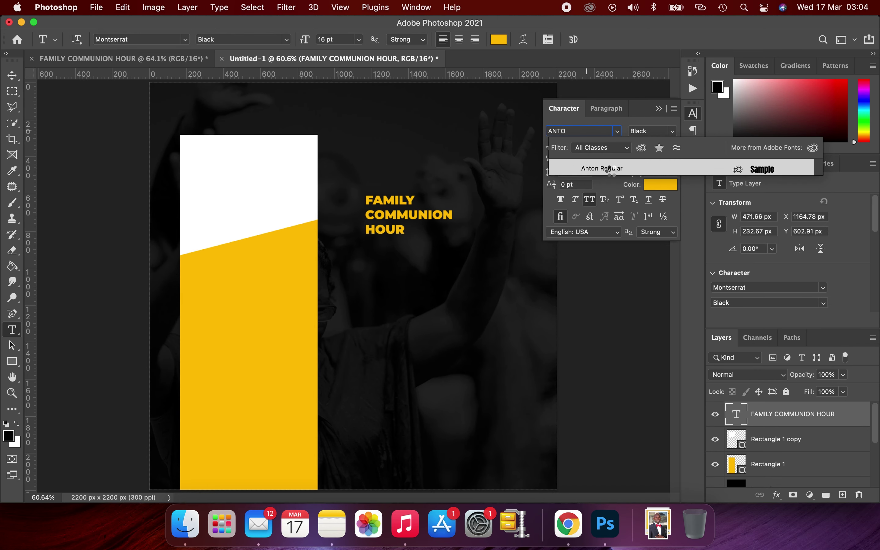
click(612, 172)
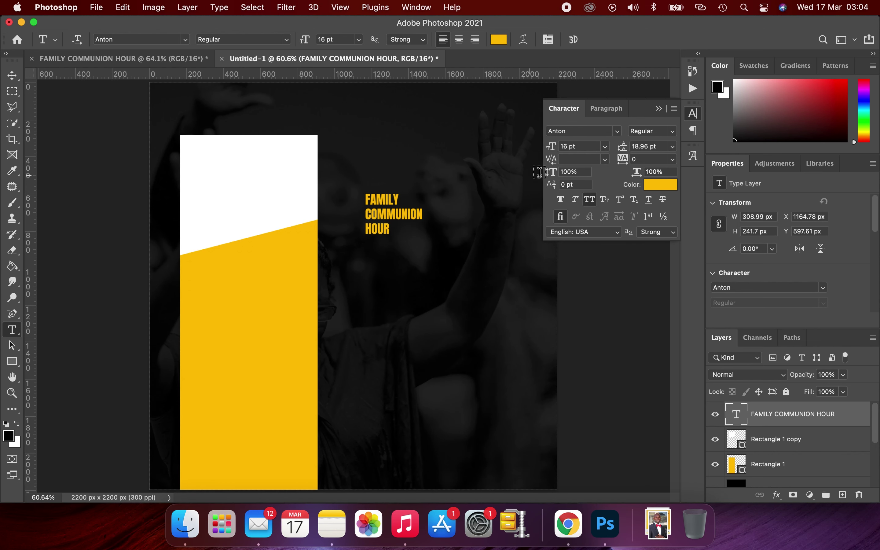
drag(570, 147, 562, 146)
text(52.7)
key(Return)
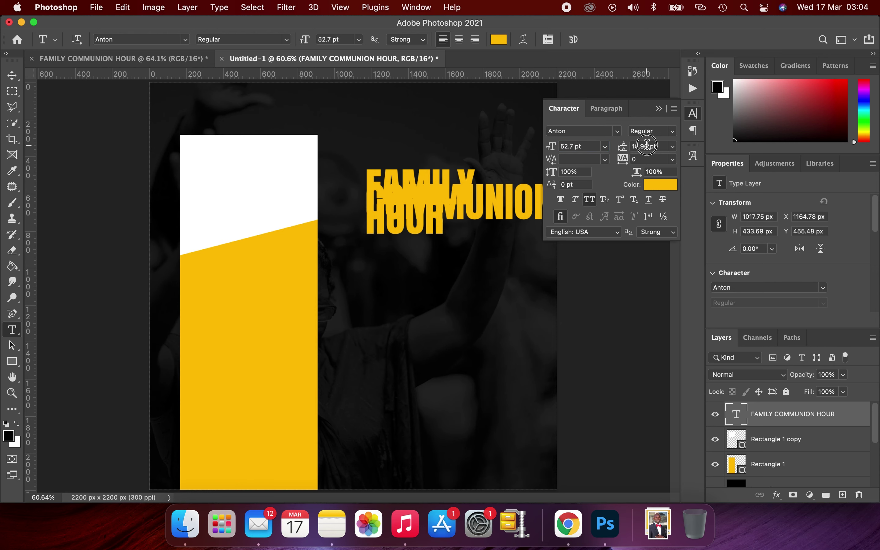
click(628, 144)
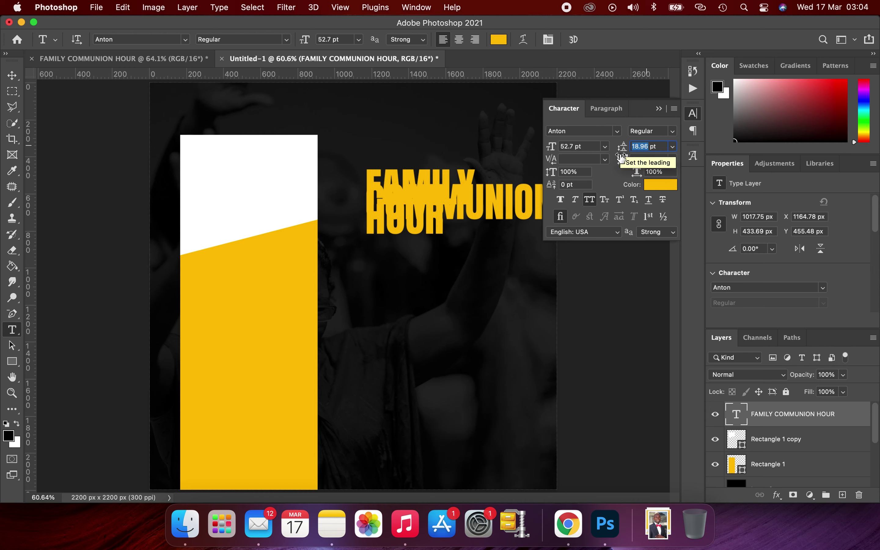
text(52)
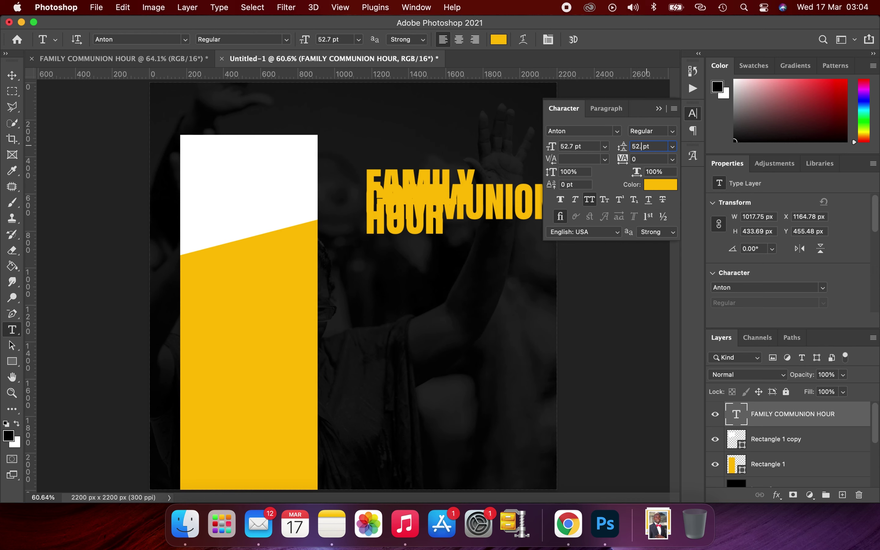
key(Return)
Shift the heading left, apply Faux Italic and colour it white (#ffffff)
key(v)
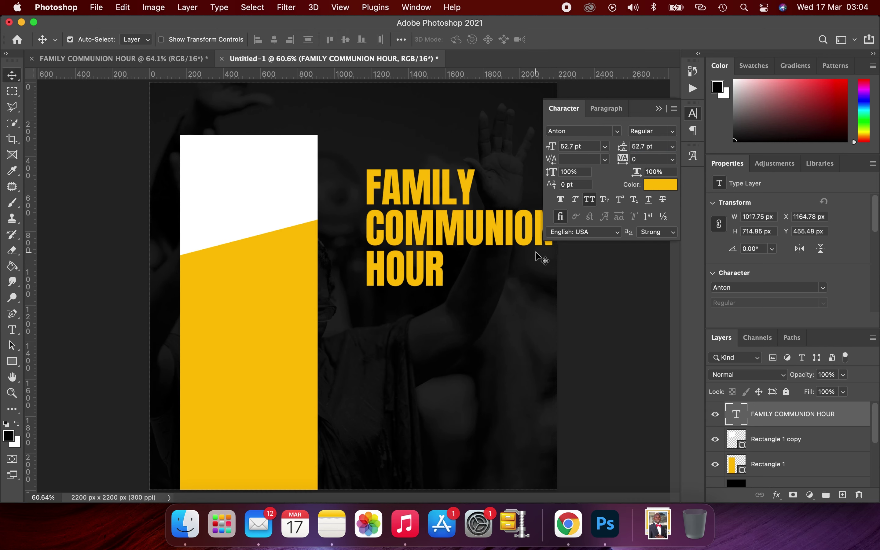
drag(447, 229, 421, 230)
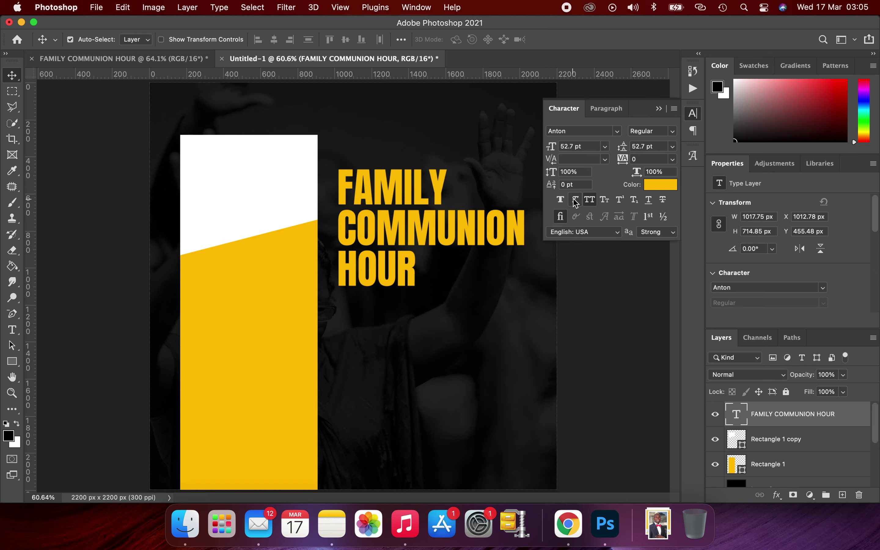
click(575, 200)
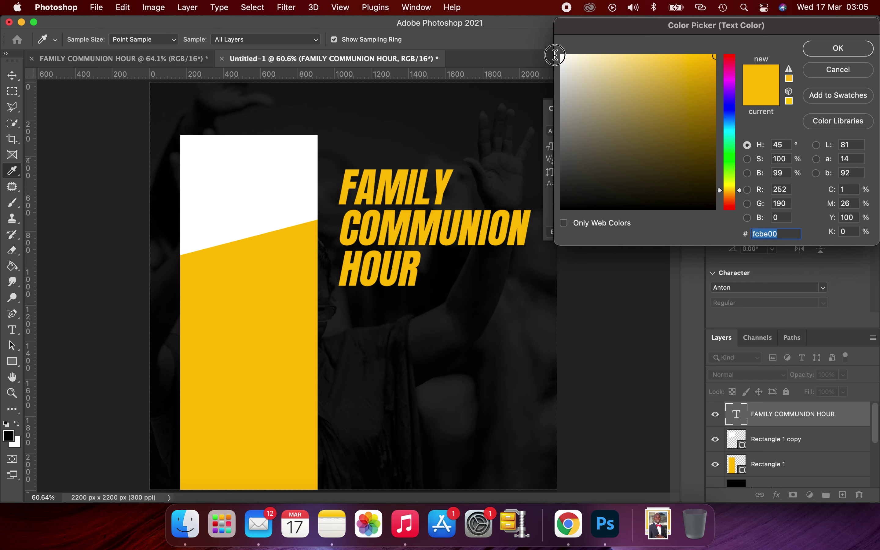
click(598, 88)
click(561, 55)
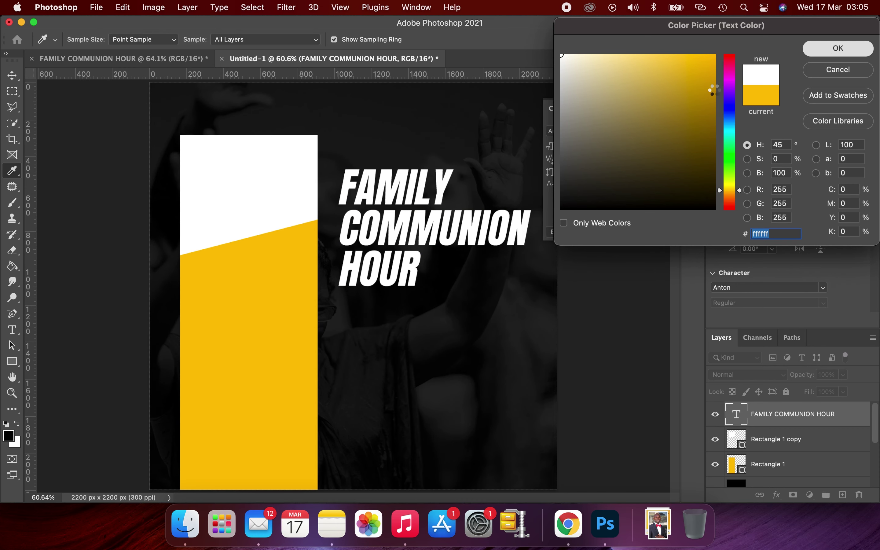
key(Return)
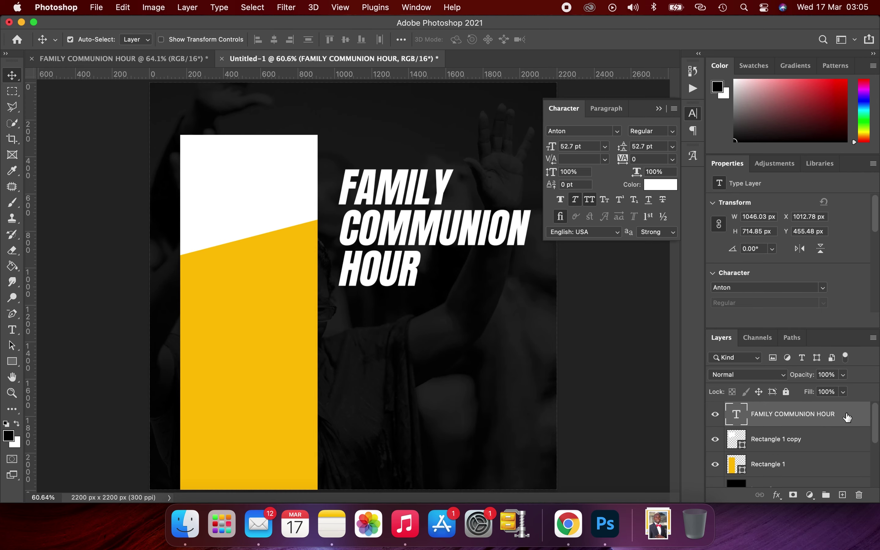
Duplicate the FAMILY COMMUNION HOUR heading layer and place the copy beneath the original
key(super+j)
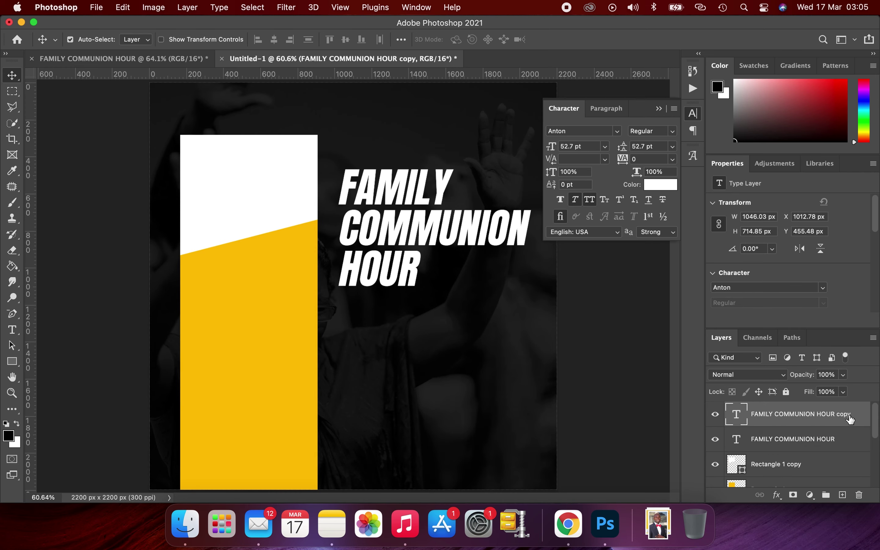
drag(859, 420, 857, 451)
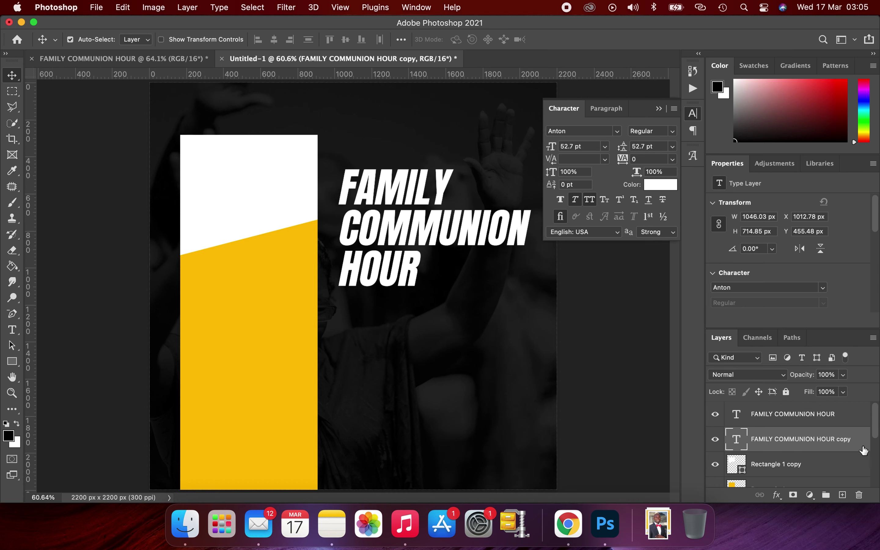
double_click(811, 439)
click(865, 436)
Give the copy a 2 px outside stroke sampled from the panel's yellow, fcbe00
double_click(862, 446)
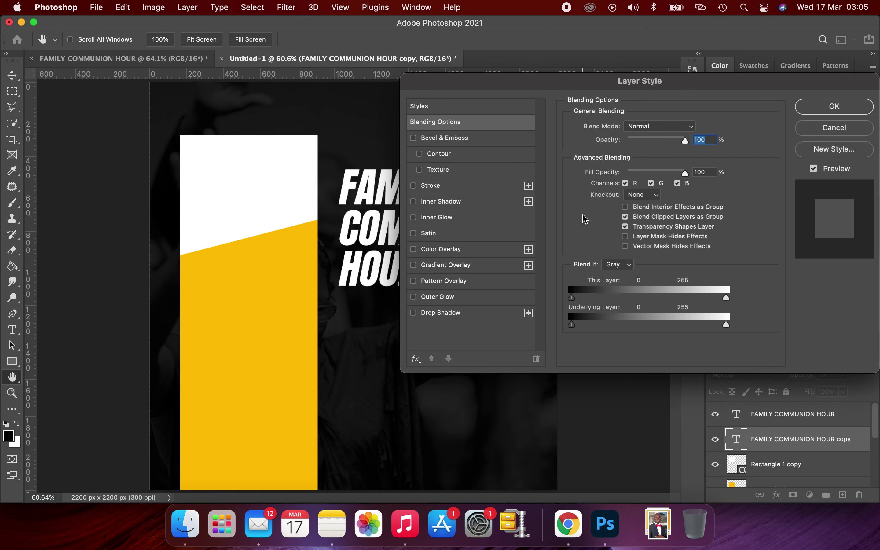
drag(601, 83, 757, 93)
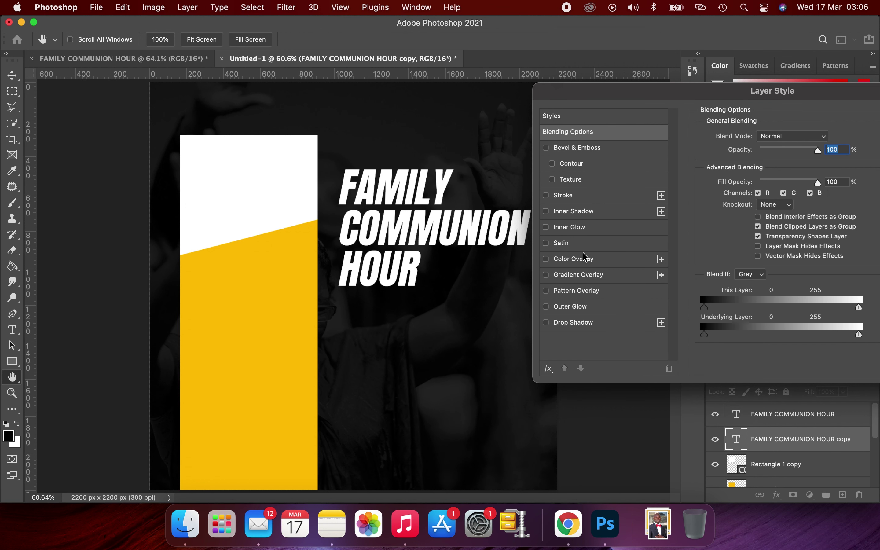
click(564, 197)
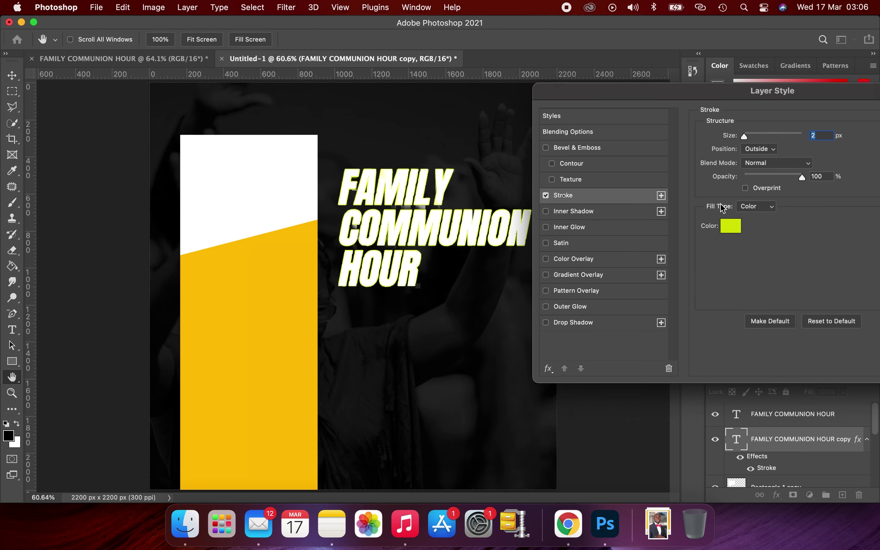
click(731, 226)
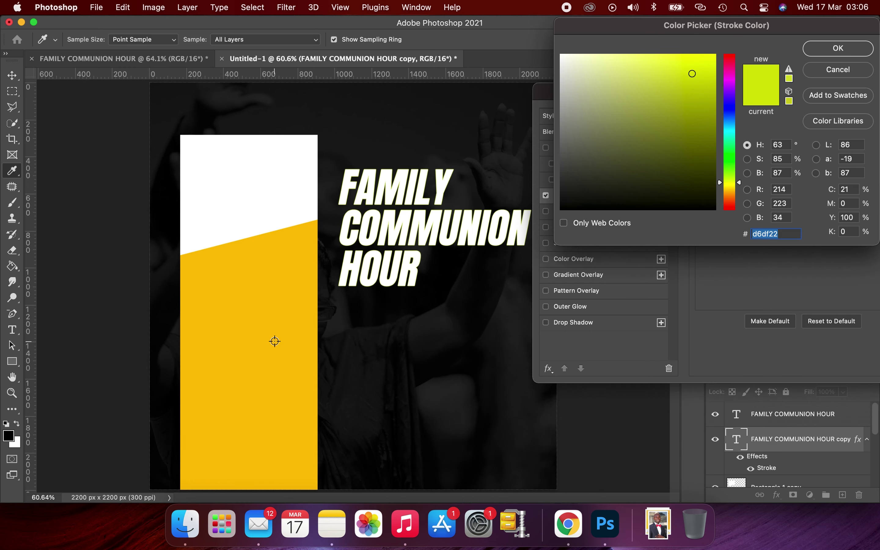
click(224, 358)
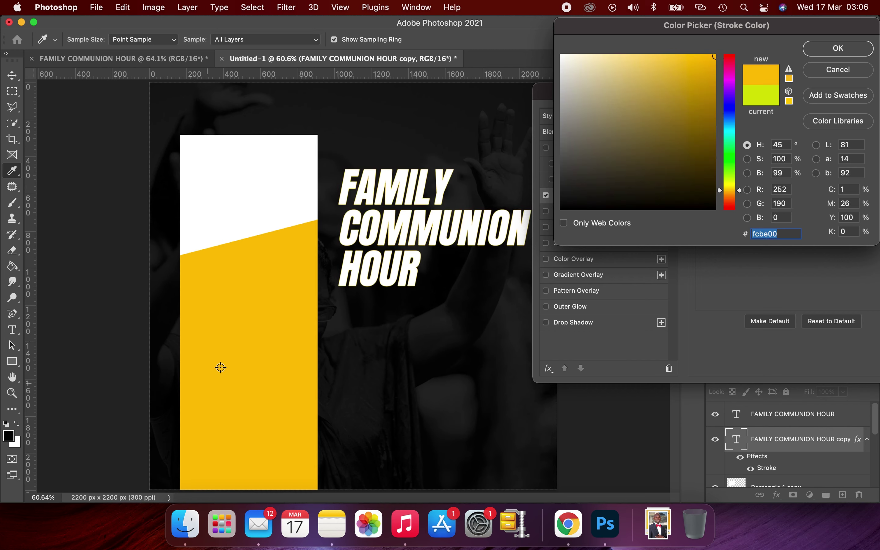
click(832, 54)
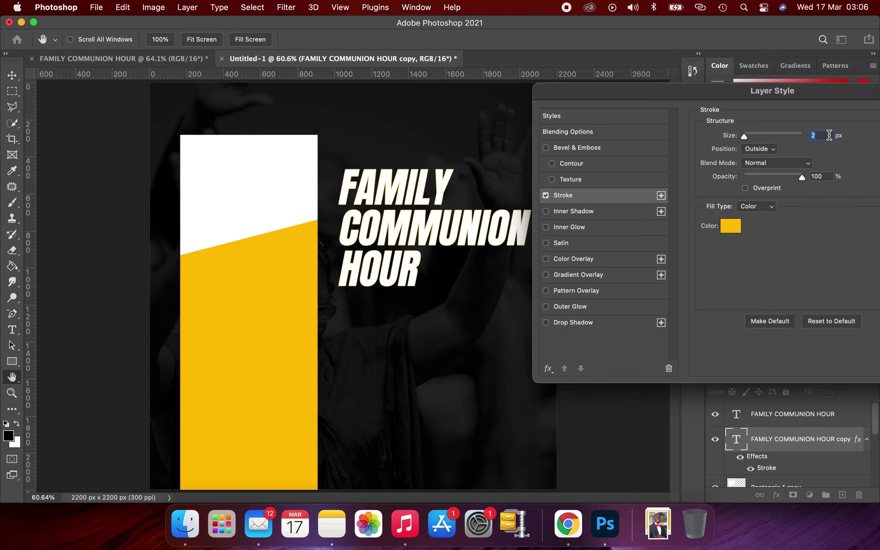
drag(819, 91, 693, 92)
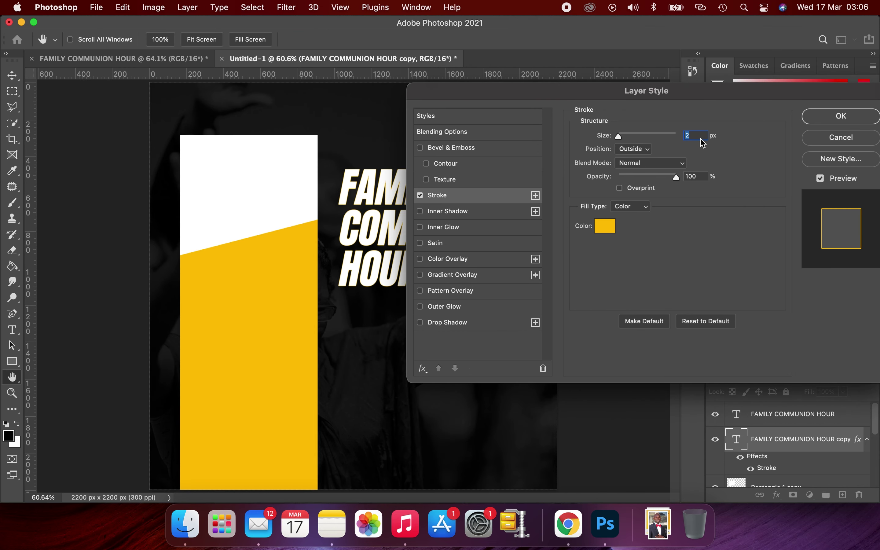
click(854, 119)
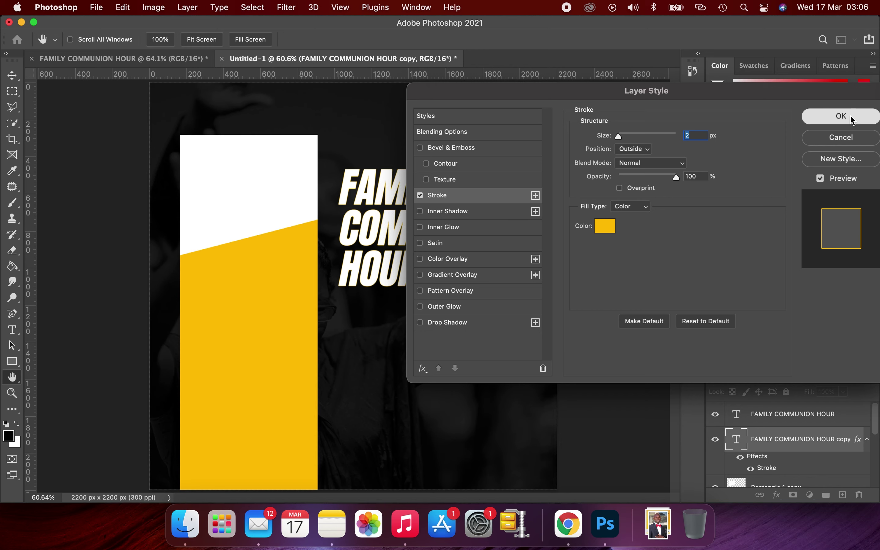
click(850, 115)
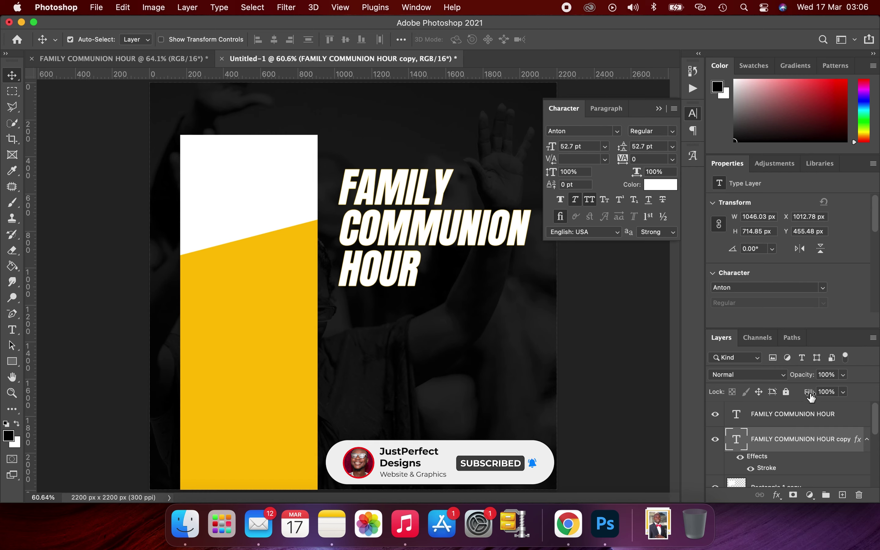
Set the headline copy's Fill to 0% and enter Free Transform with Cmd+T
drag(810, 397, 659, 397)
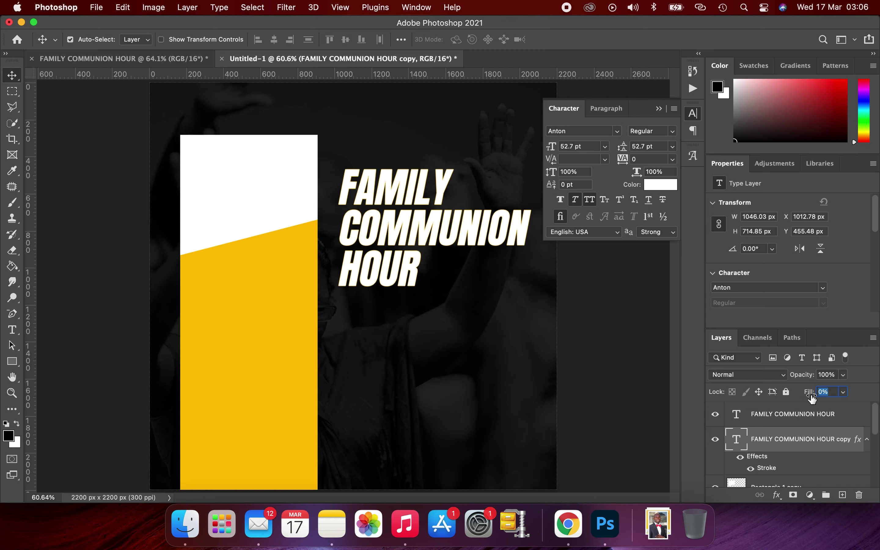
key(Return)
key(super+t)
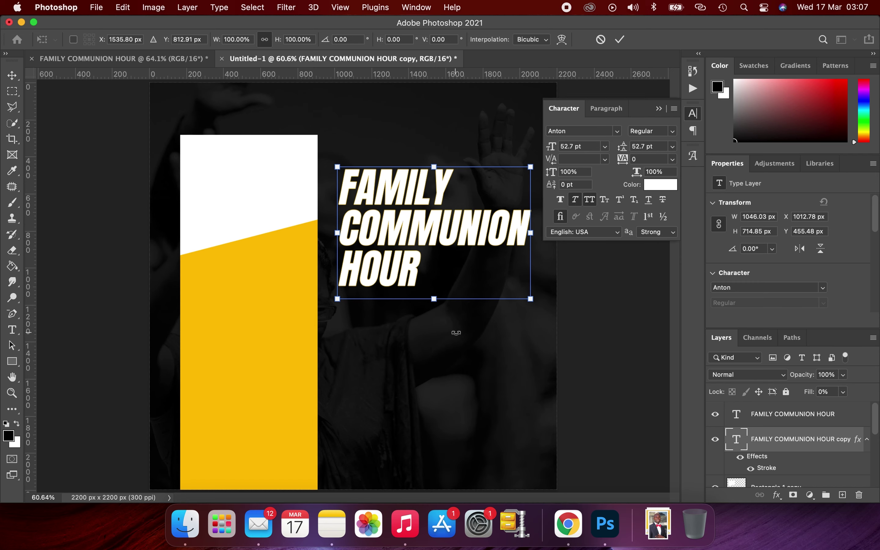
At 100% zoom, scale the outlined copy to 103.82% behind the white heading, then fit the view
key(super+1)
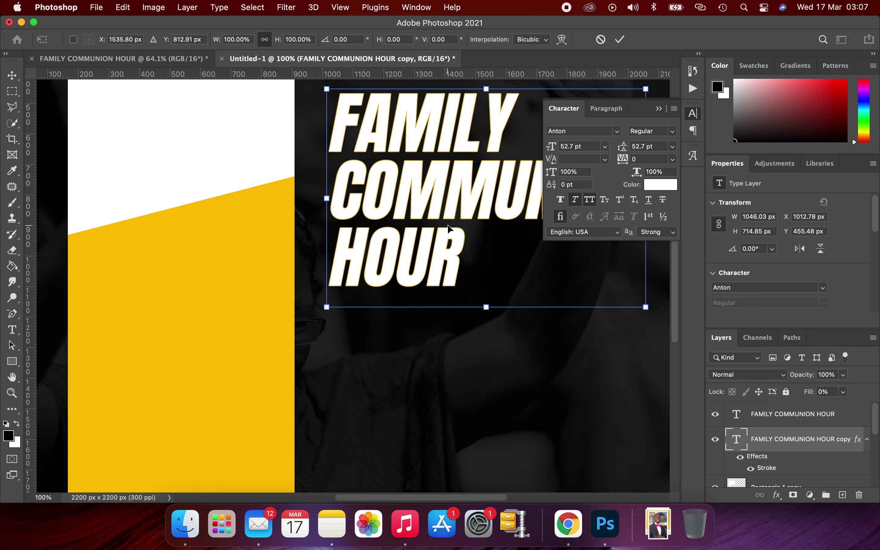
scroll(450, 229, right, 7)
scroll(450, 229, up, 4)
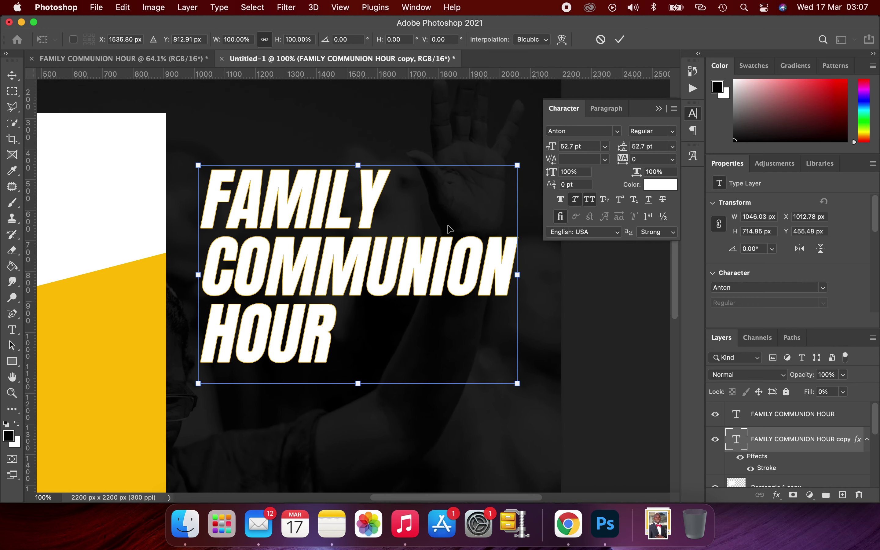
mouse_move(448, 224)
mouse_down()
mouse_move(500, 230)
mouse_move(427, 226)
mouse_move(484, 238)
mouse_move(426, 220)
mouse_move(444, 236)
mouse_move(433, 234)
mouse_up()
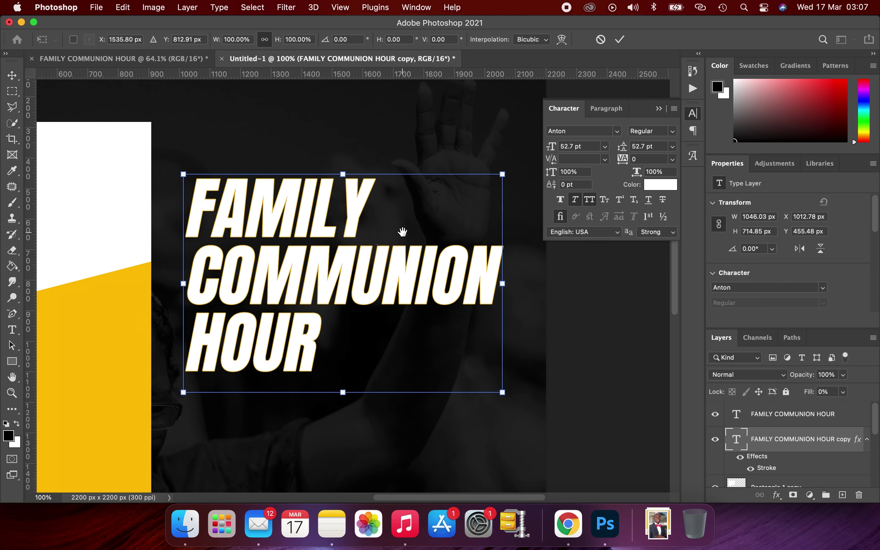
drag(402, 231, 414, 238)
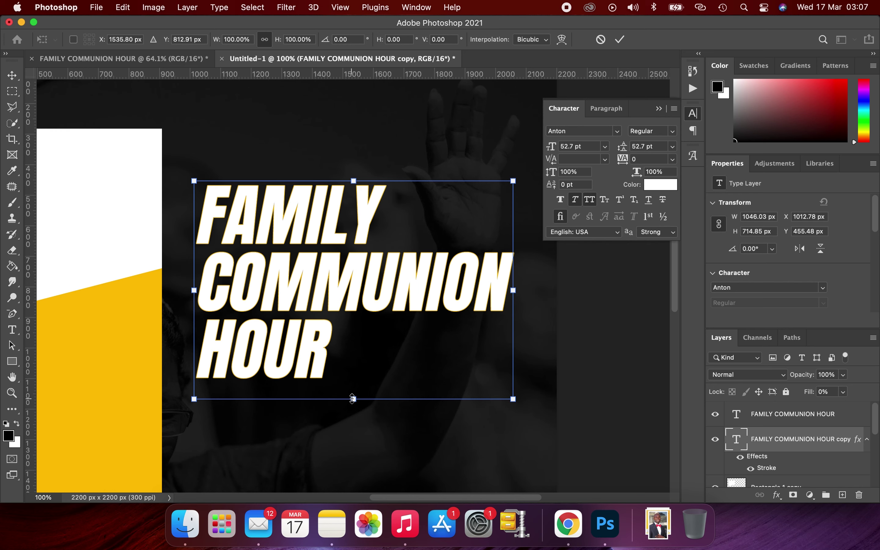
drag(353, 401, 354, 403)
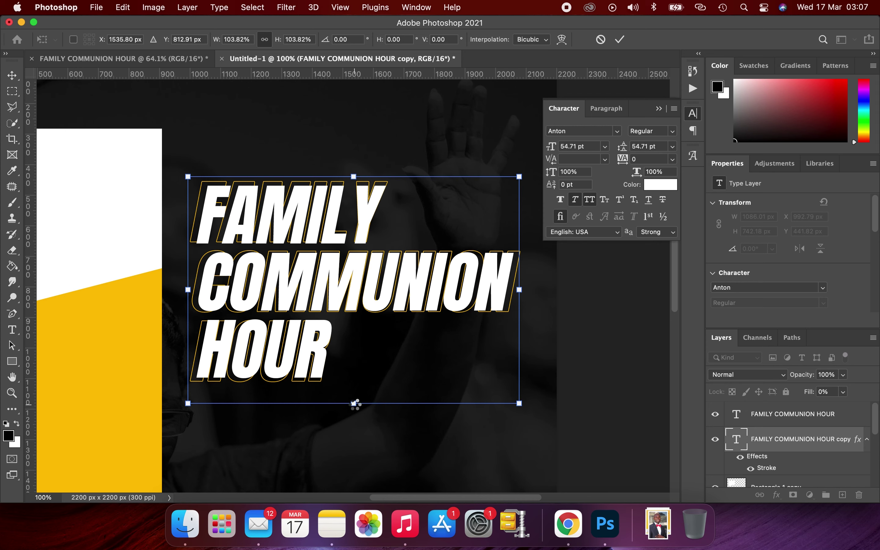
key(super+h)
key(Return)
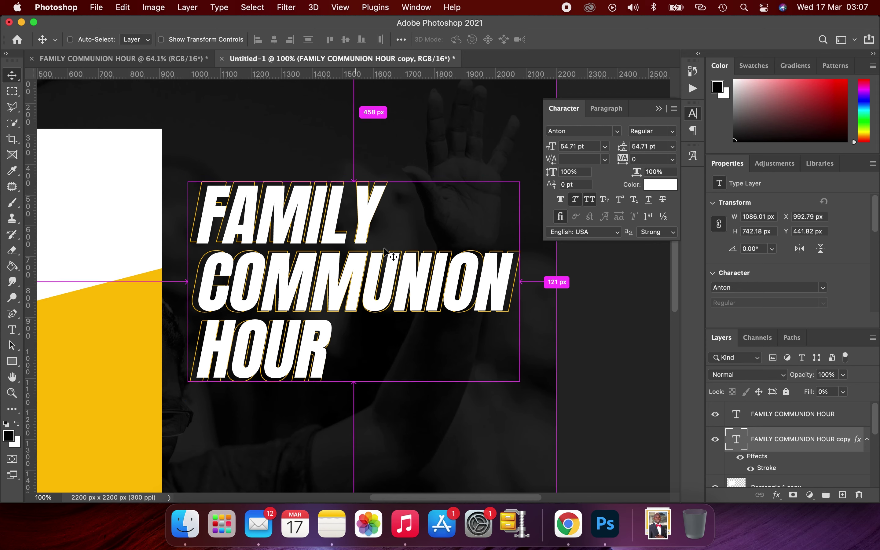
key(super)
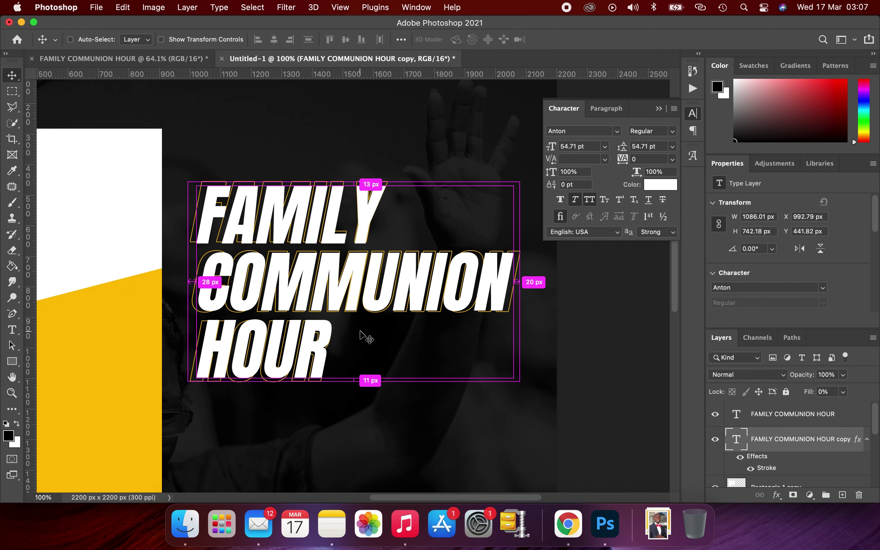
key(super+0)
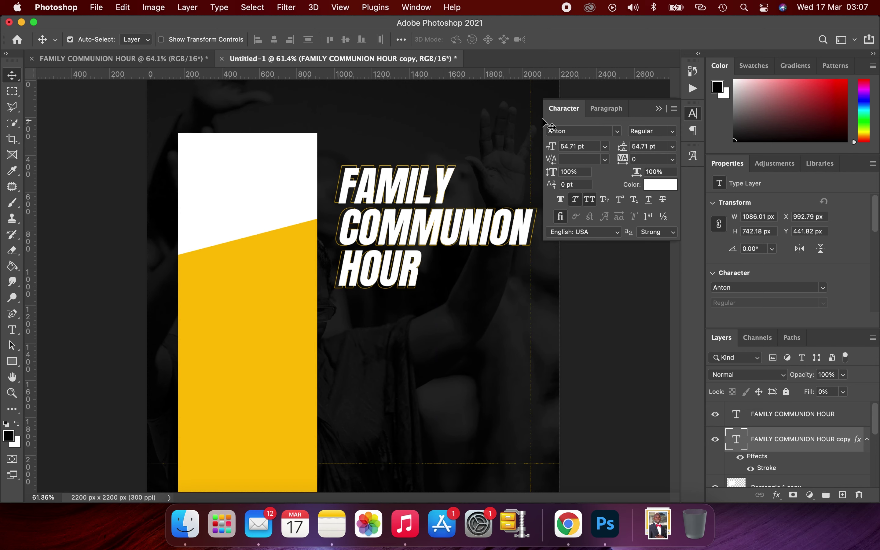
Show Layer 3 in FAMILY COMMUNION HOUR-Recovered and drag the pastor photo into Untitled-1-Recovered
click(658, 113)
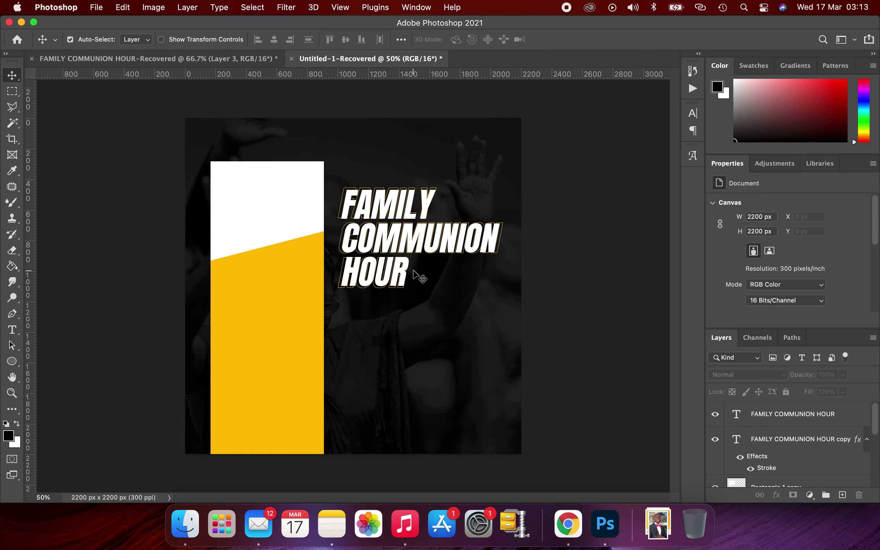
click(203, 59)
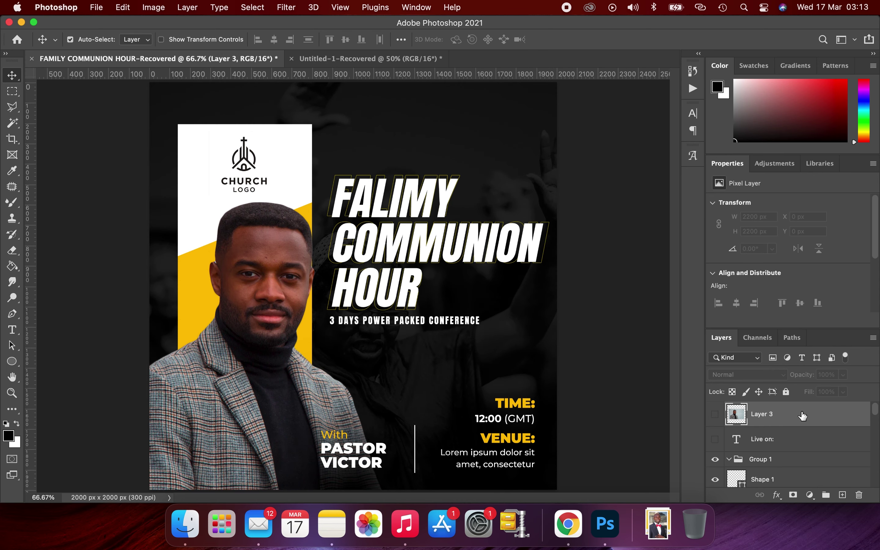
click(715, 415)
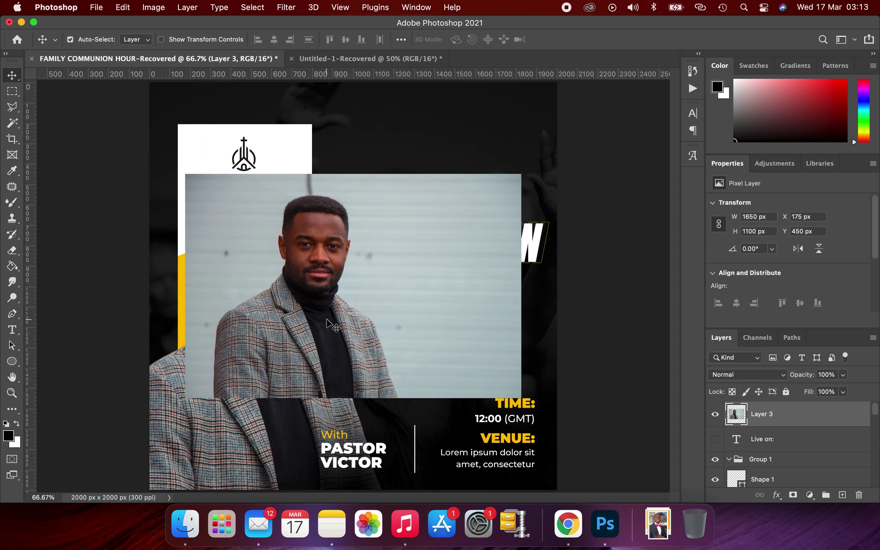
drag(307, 281, 364, 315)
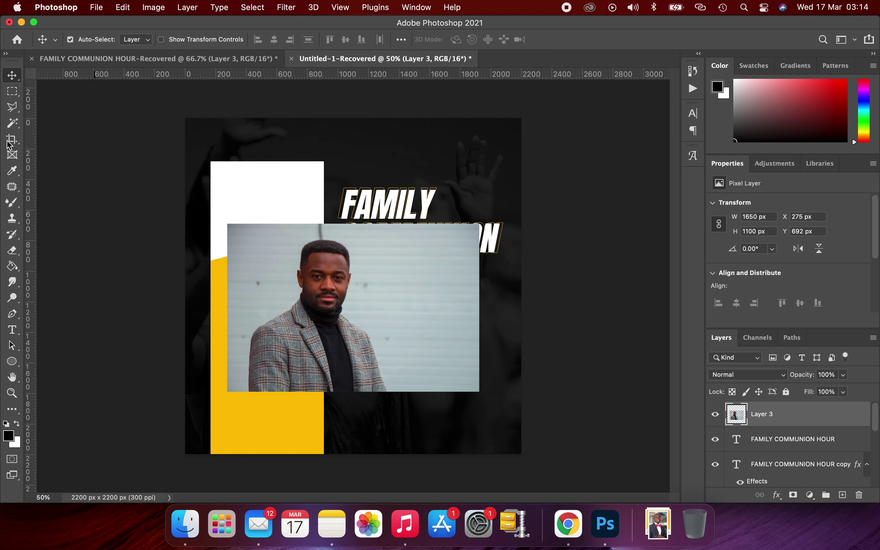
Use Select Subject with the Magic Wand to select the pastor, then open Select and Mask
click(13, 124)
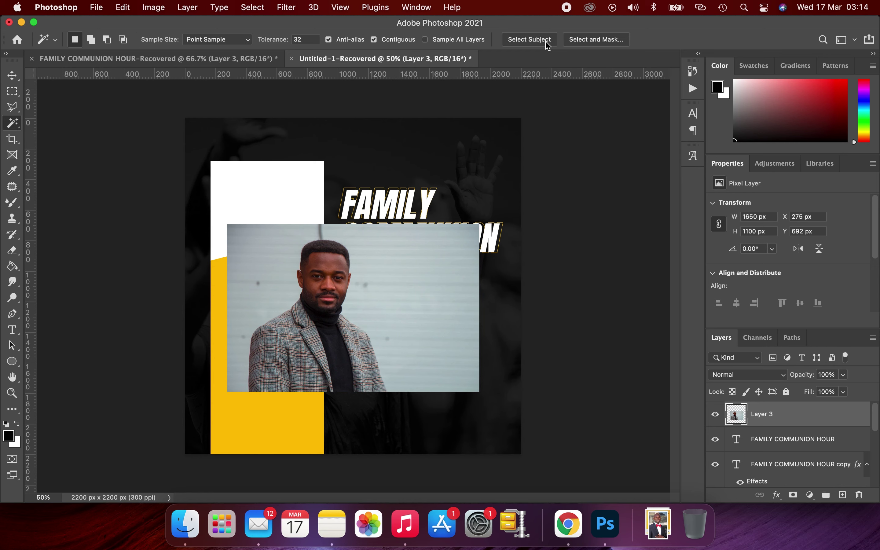
click(529, 42)
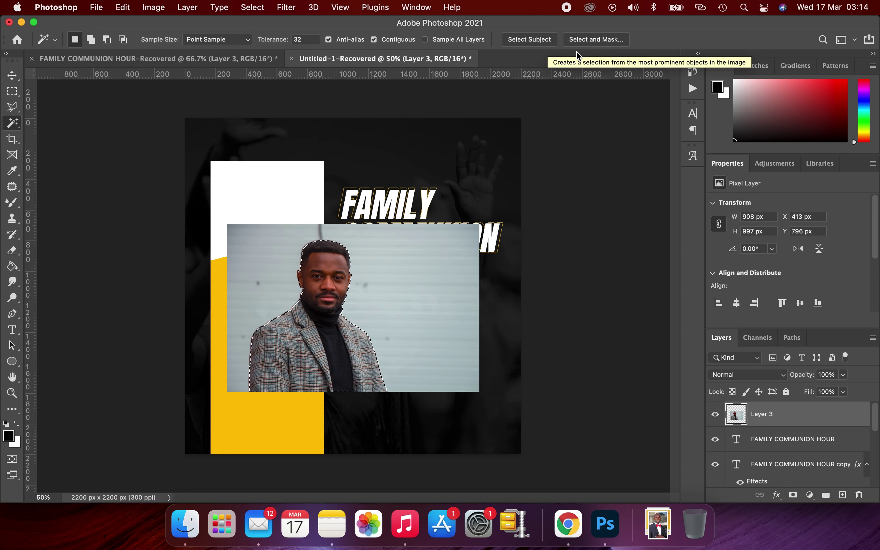
click(601, 40)
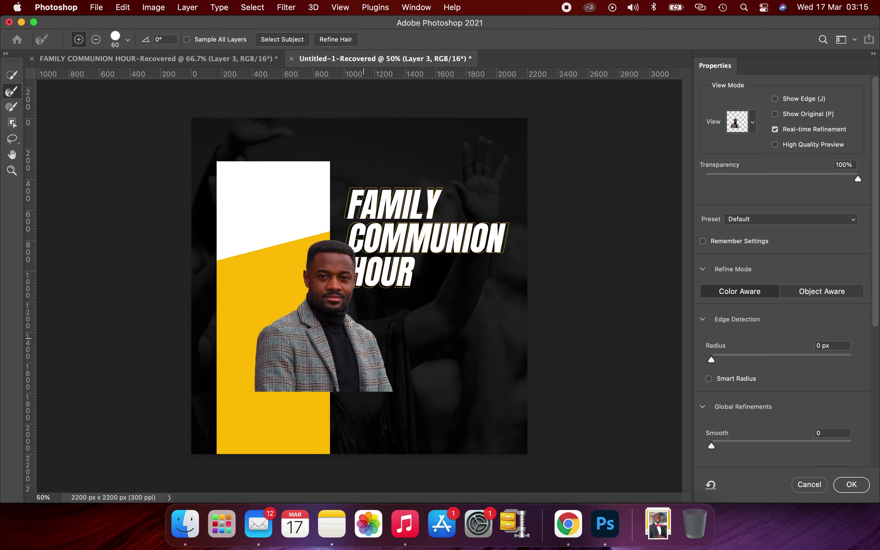
Set the Select and Mask preview view to Onion Skin
click(752, 122)
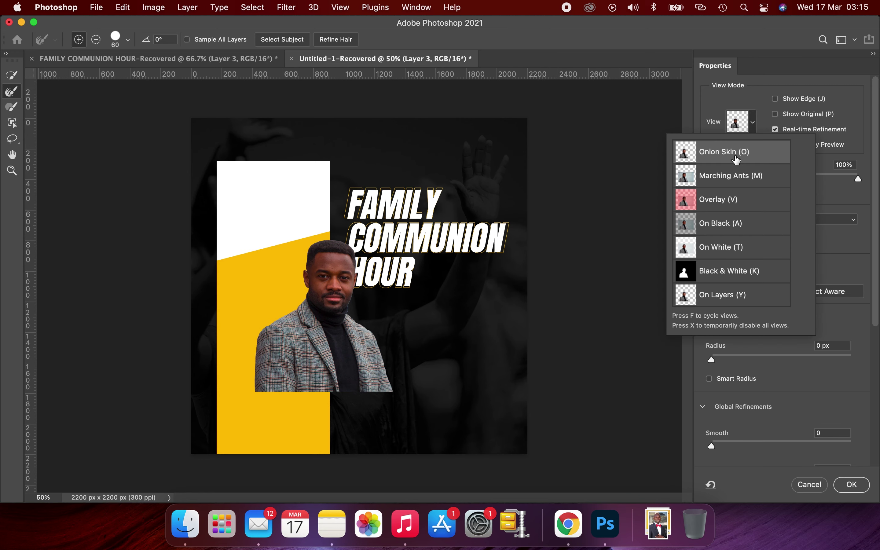
click(753, 122)
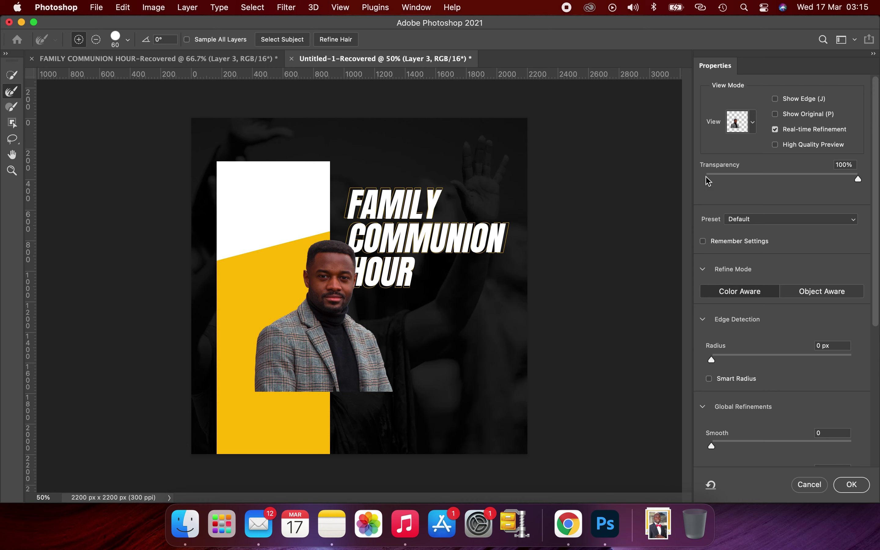
click(754, 123)
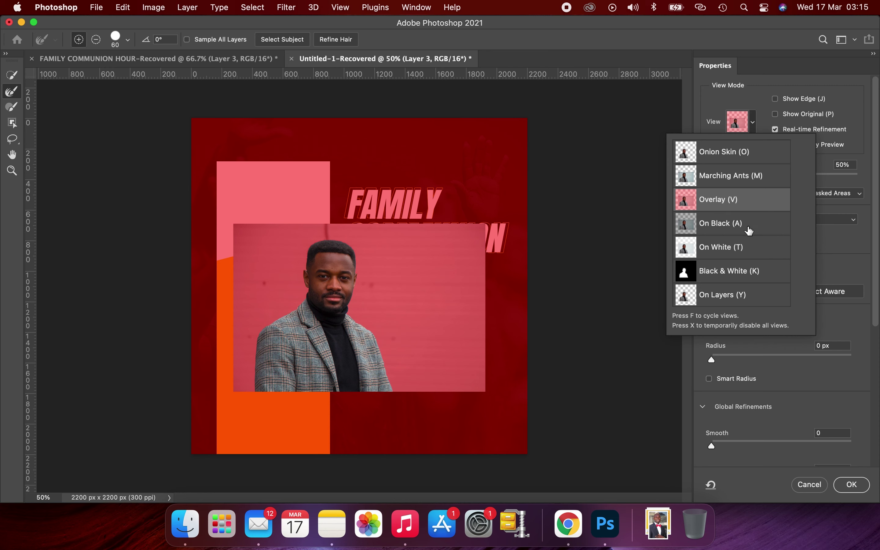
click(740, 230)
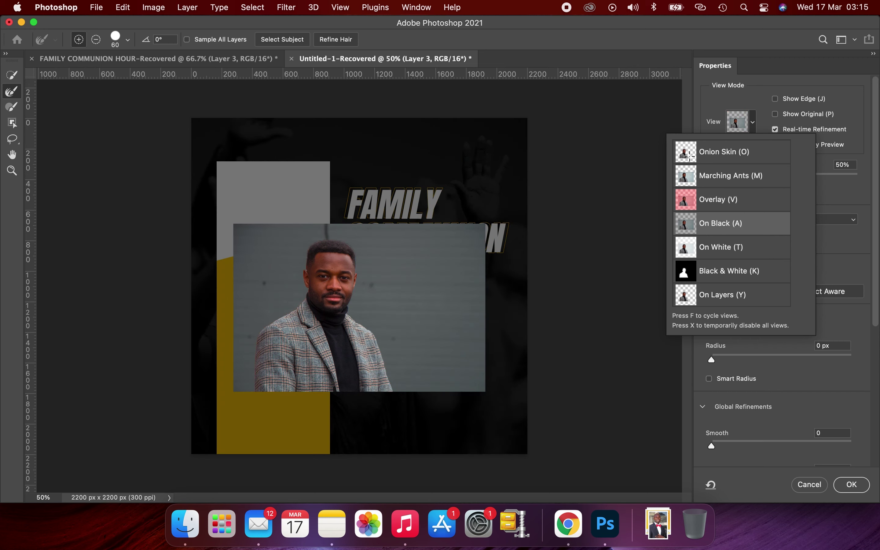
click(741, 159)
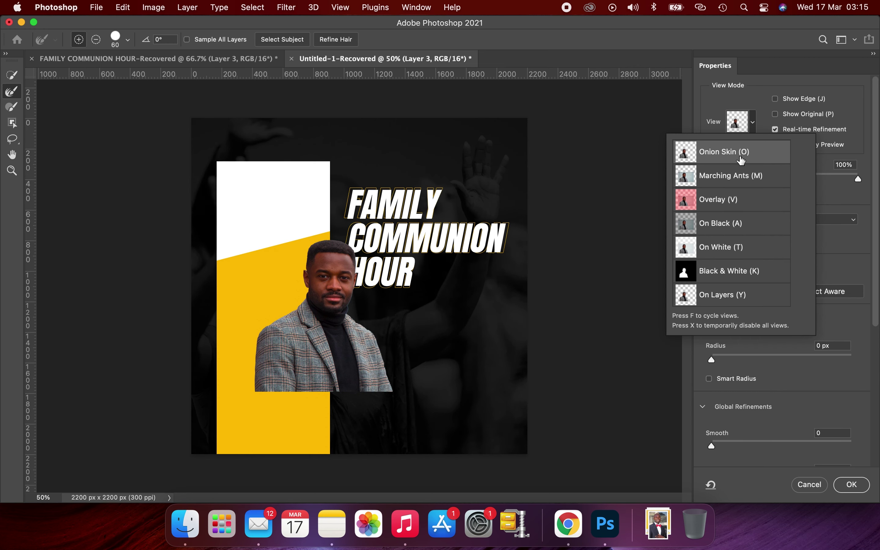
click(756, 120)
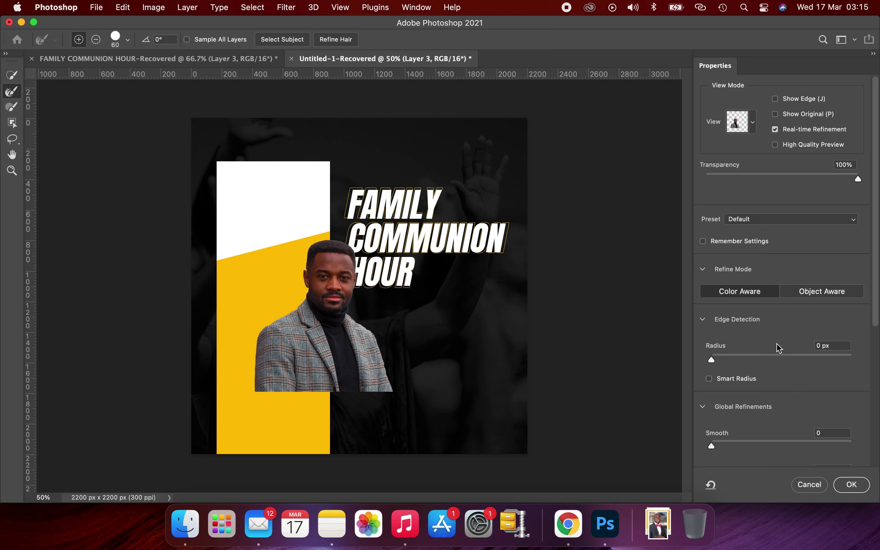
Enable Smart Radius, set Shift Edge -70% and Smooth 63, output to New Layer
scroll(776, 344, down, 4)
click(710, 248)
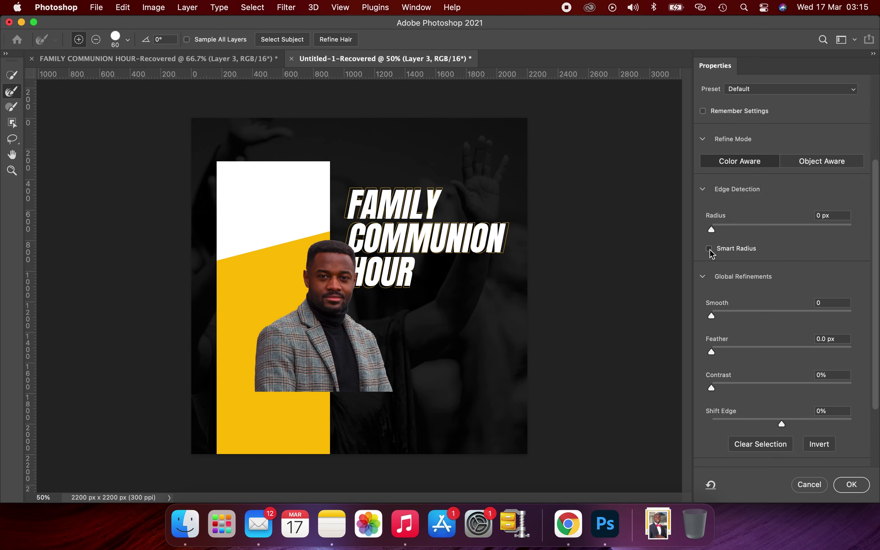
scroll(776, 275, down, 3)
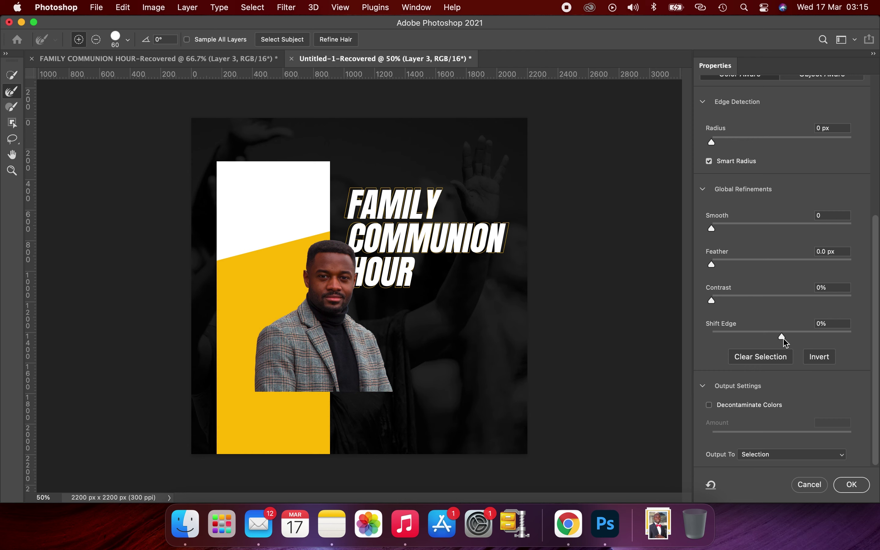
drag(783, 339, 733, 340)
drag(712, 228, 799, 232)
key(Tab)
click(774, 455)
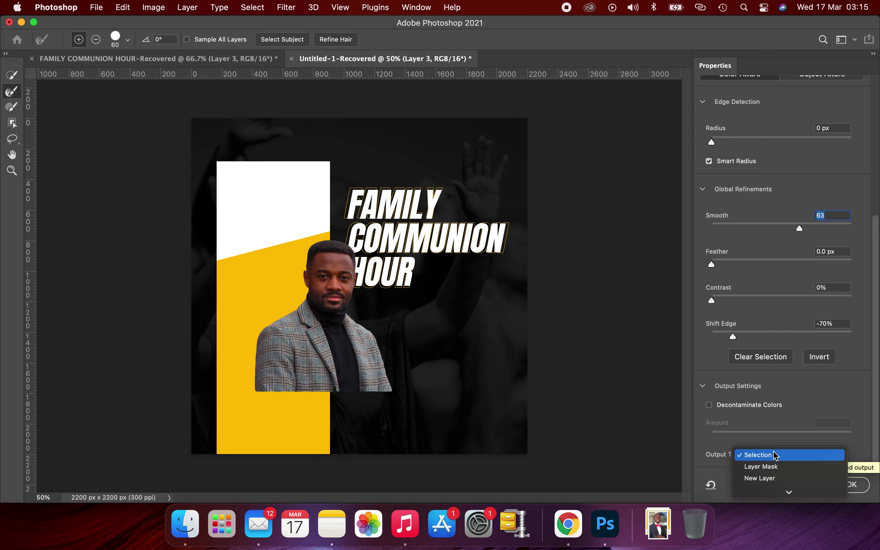
click(788, 479)
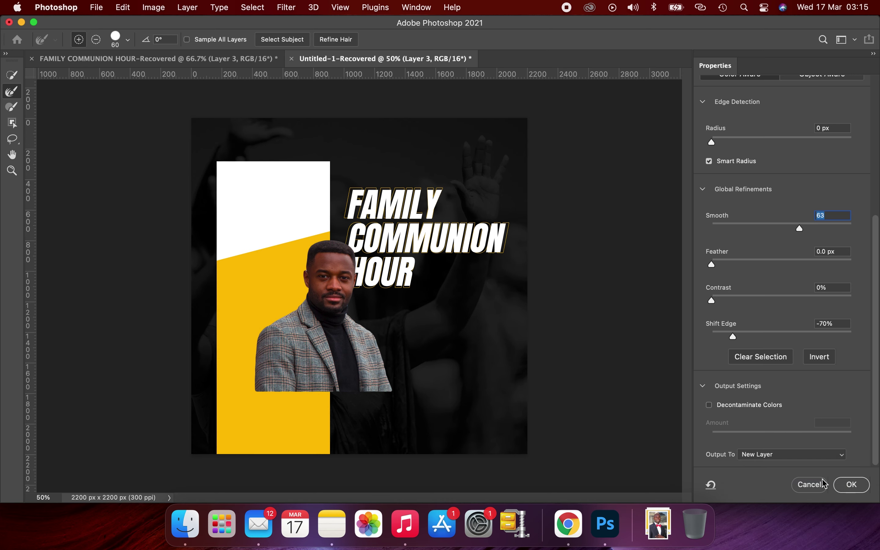
Apply the refinement, then scale Layer 3 copy to about 159% and move it lower-left
click(859, 485)
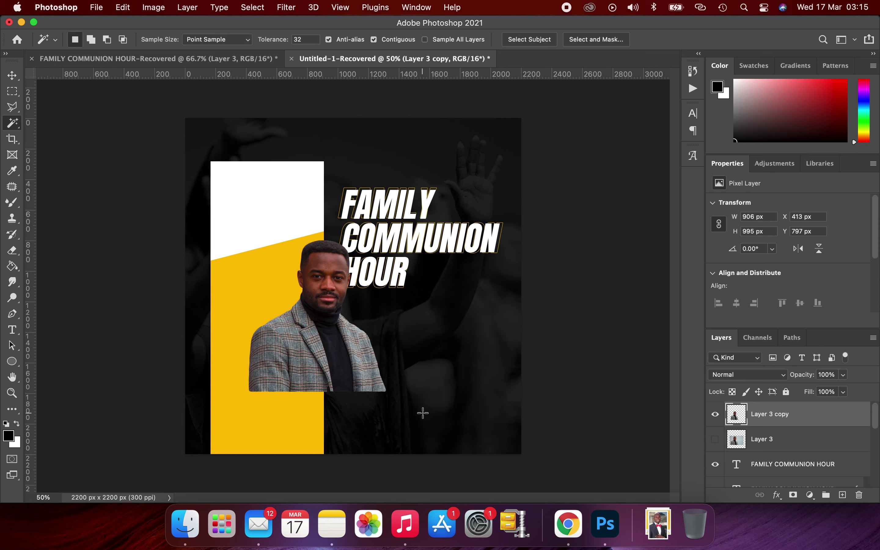
key(v)
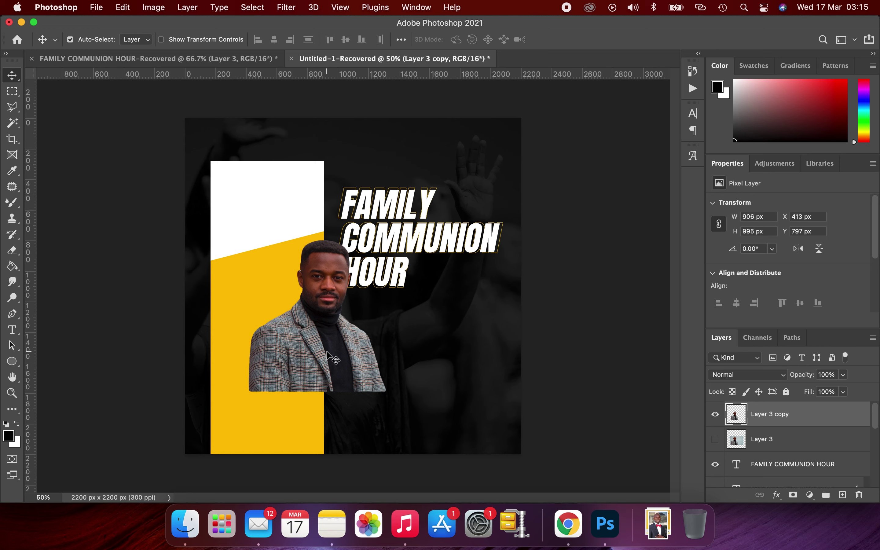
key(super)
key(super+t)
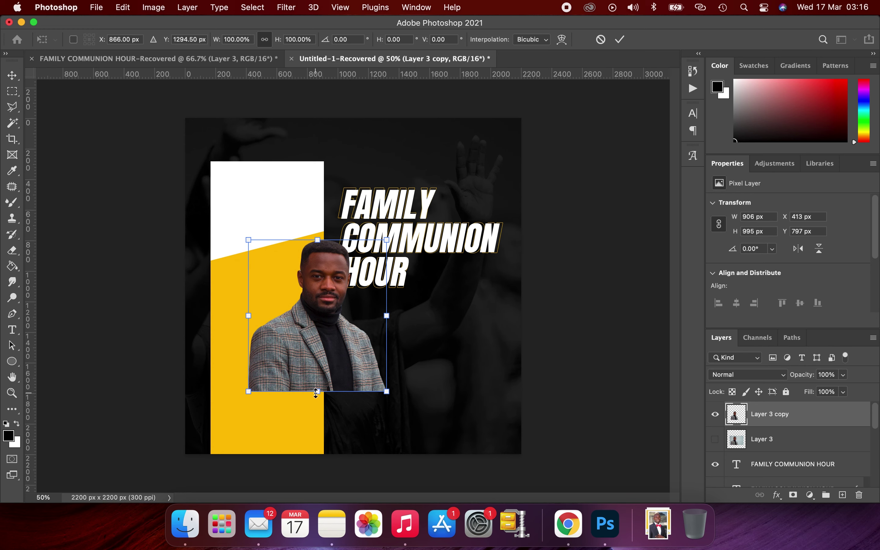
drag(316, 392, 318, 481)
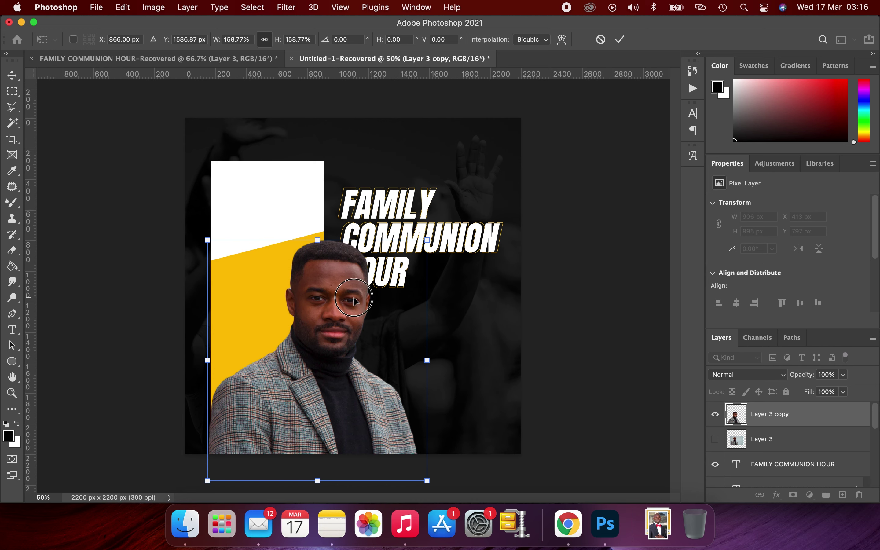
drag(352, 301, 305, 294)
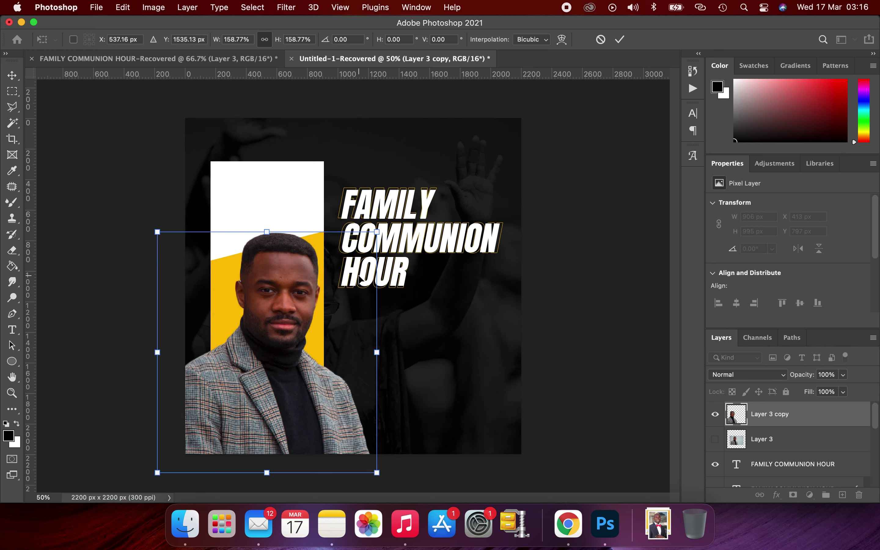
click(275, 287)
Commit the pastor's placement, then copy the black CHURCH LOGO image from Google Images
key(Return)
drag(279, 327, 271, 322)
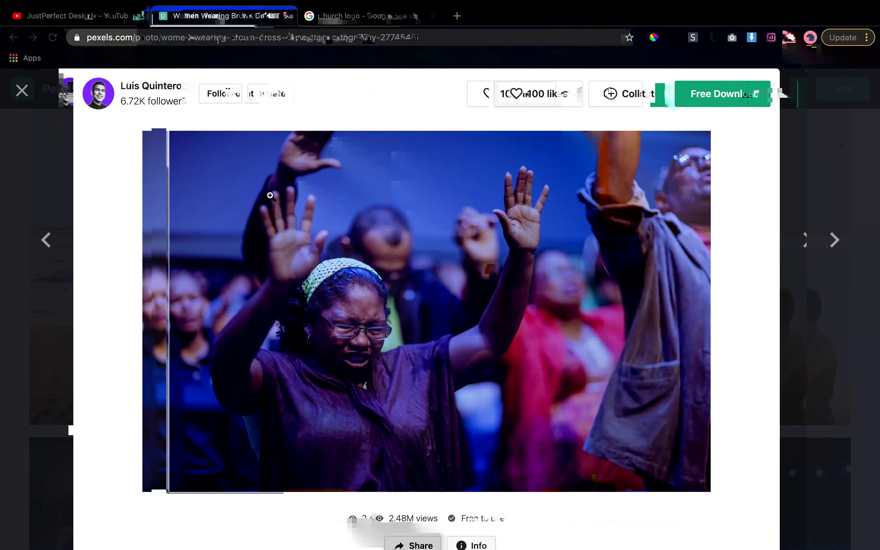
key(ctrl+Tab)
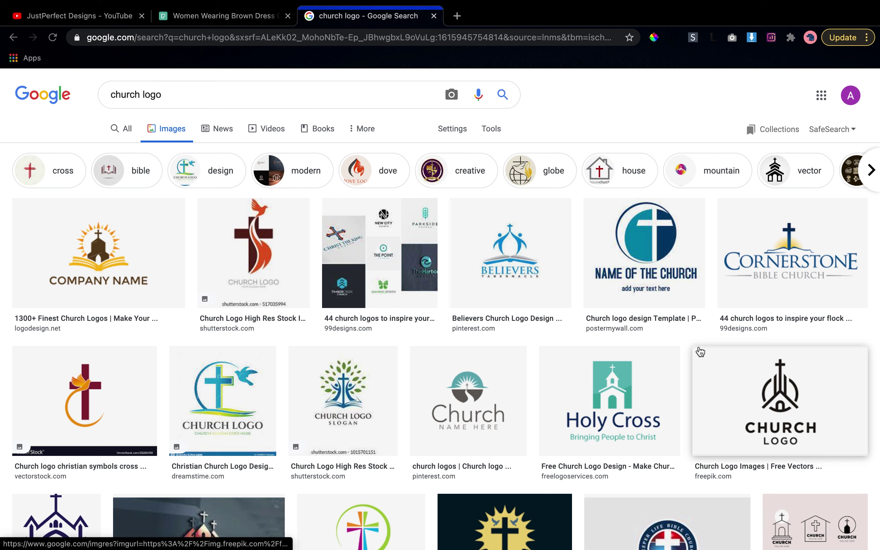
click(783, 367)
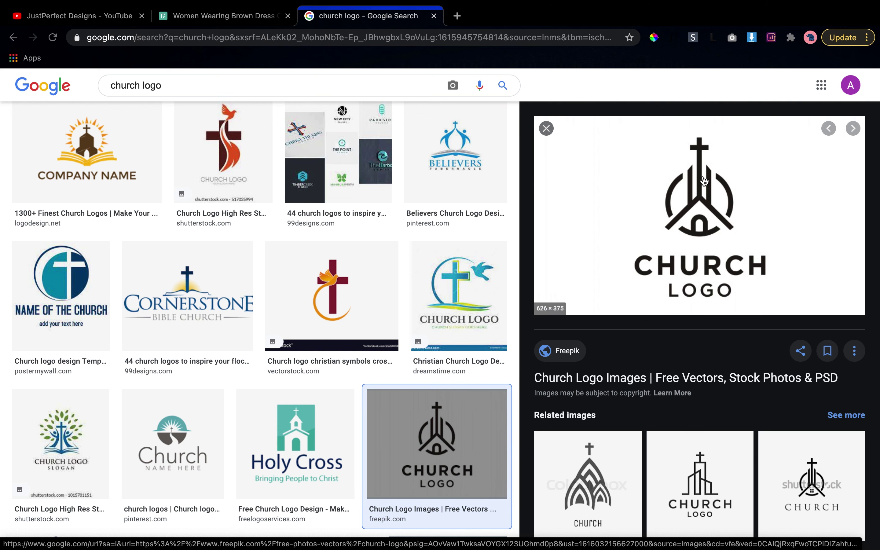
right_click(712, 187)
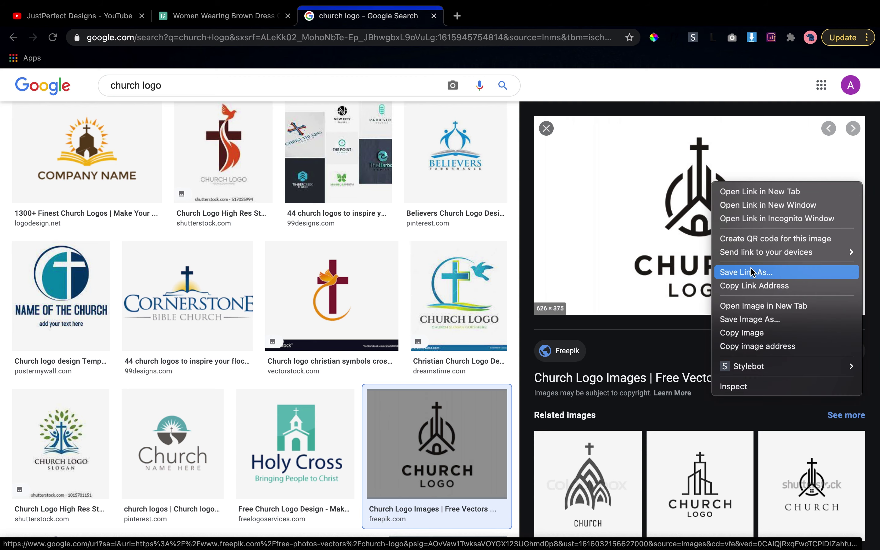
click(772, 338)
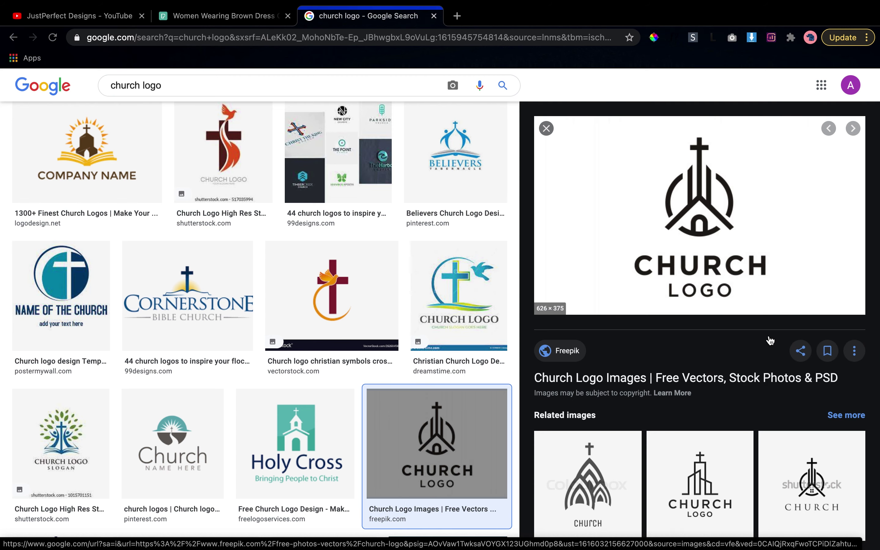
key(super+Tab)
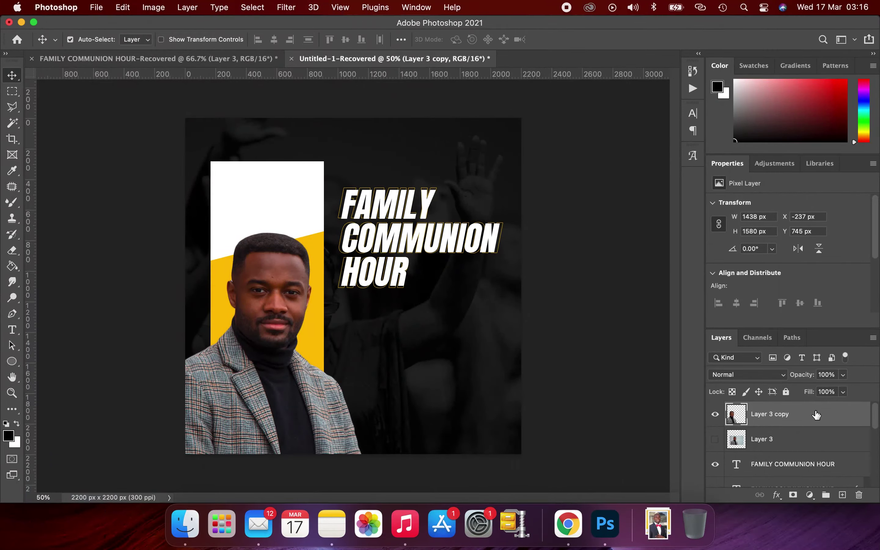
Paste the church logo above Layer 3 copy and position it at the top of the white panel
super+click(832, 415)
super+click(832, 416)
key(super+v)
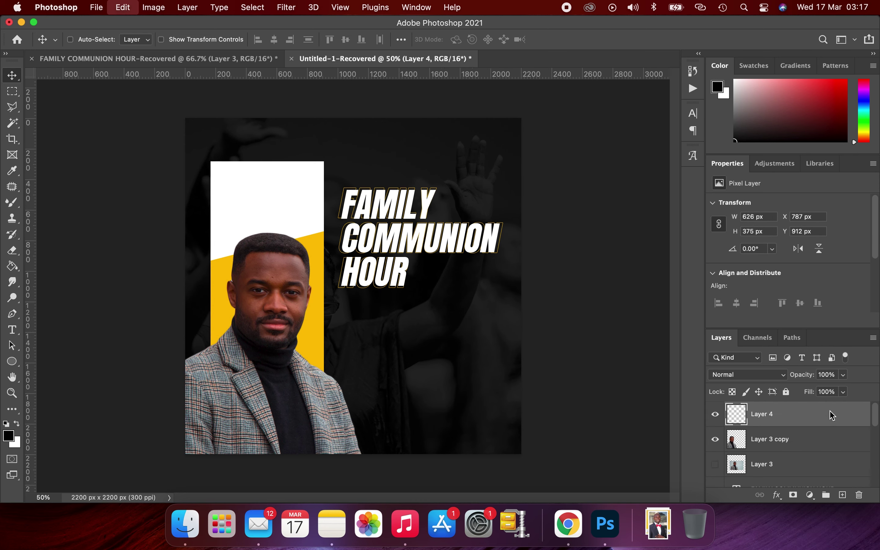
drag(348, 309, 273, 213)
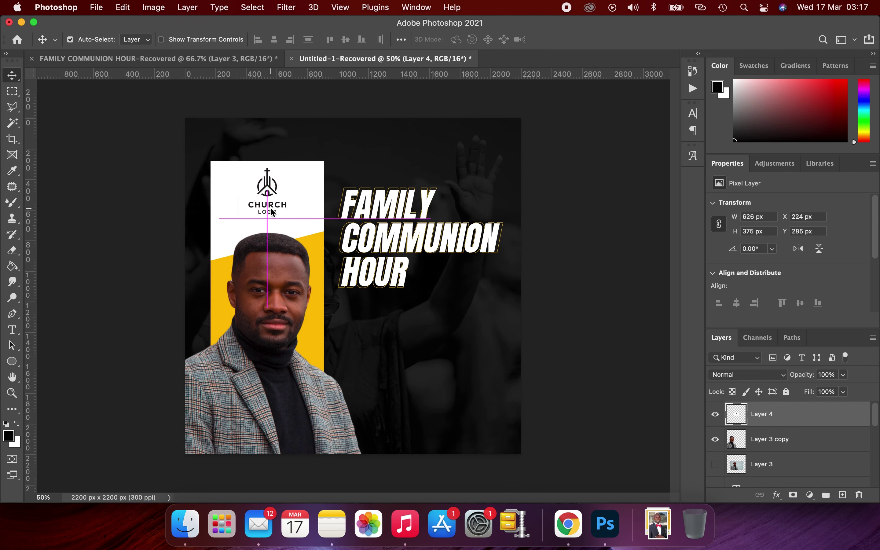
key(Left)
key(Left)
key(Left)
key(Left)
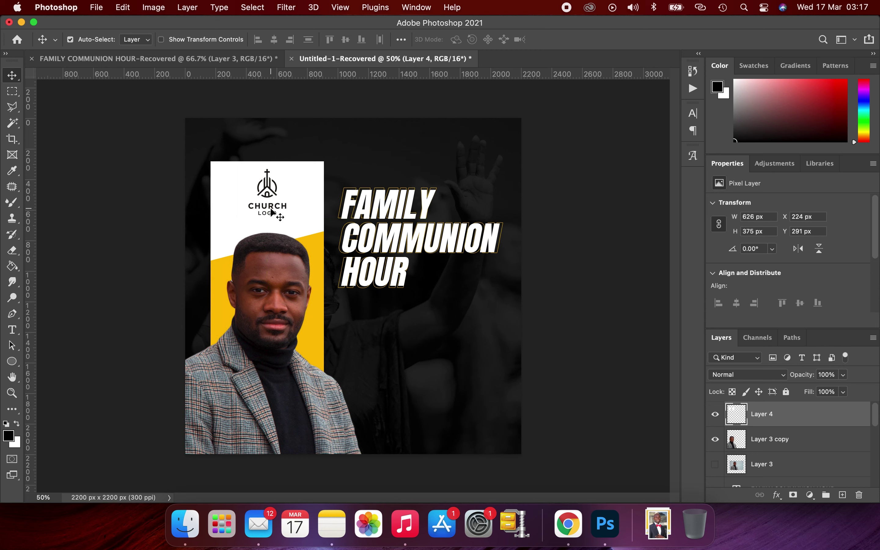
key(shift+Down)
key(Right)
key(Right)
key(Right)
key(Right)
key(Down)
key(Down)
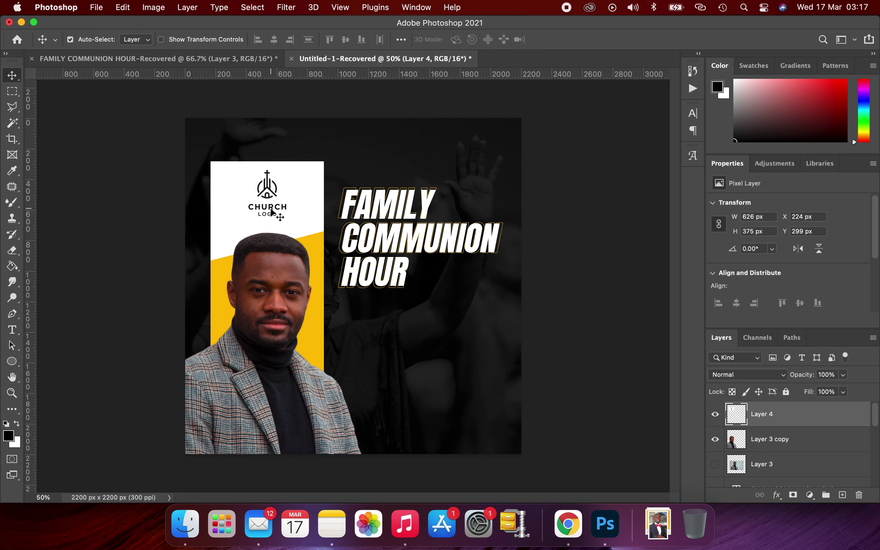
key(Down)
key(Down)
key(Down)
key(Down)
key(Down)
key(Down)
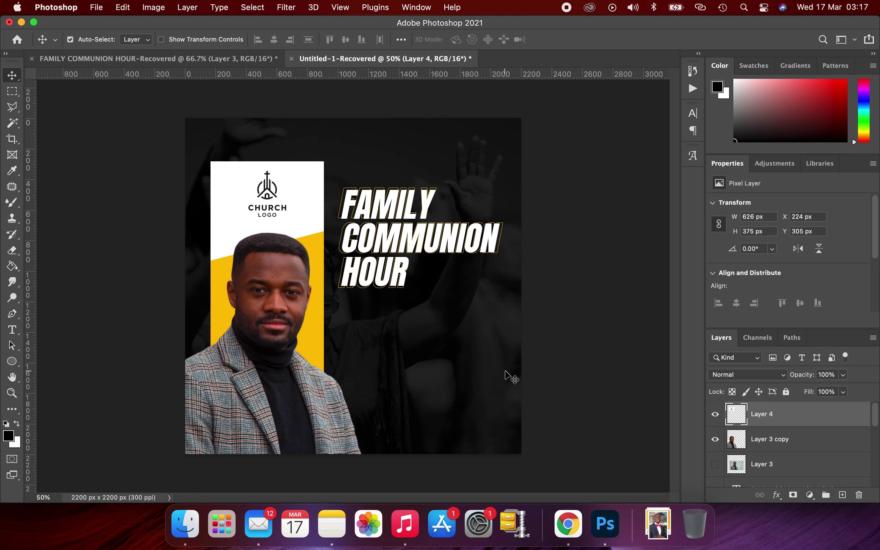
Add a new text line reading WITH beside the pastor
key(t)
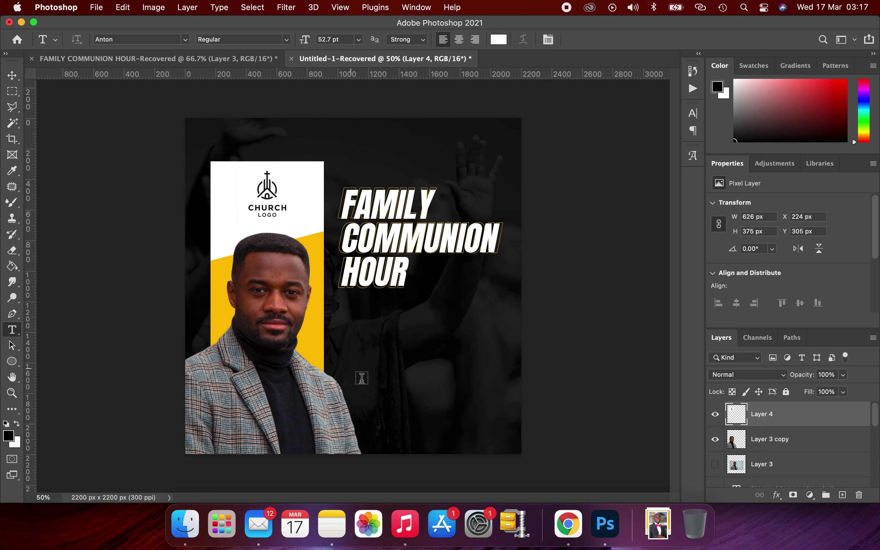
click(360, 402)
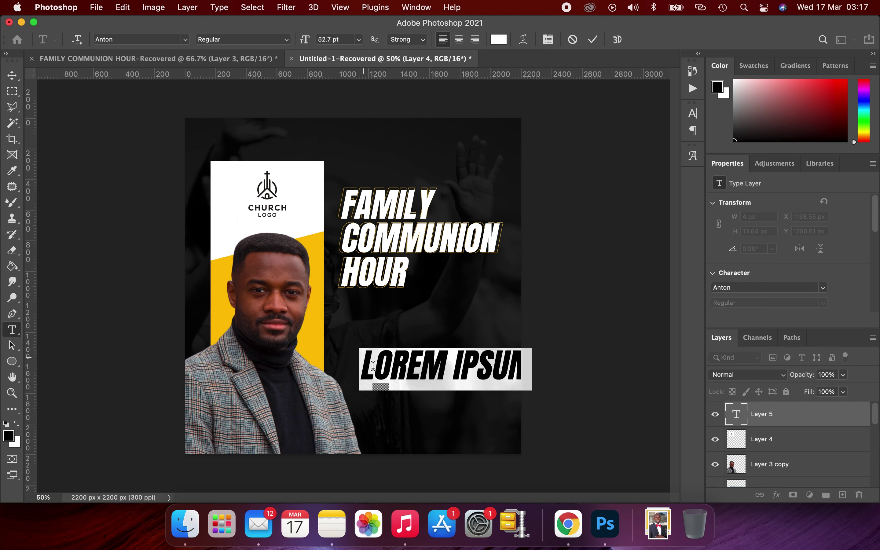
mouse_move(389, 384)
text(WITH)
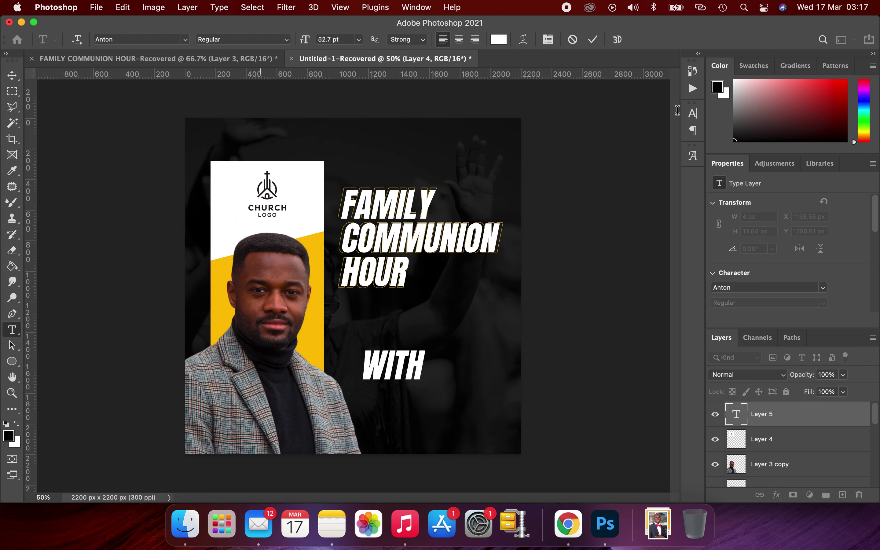
key(super+Return)
Set the WITH text's font to Montserrat Medium in the Character panel
click(693, 113)
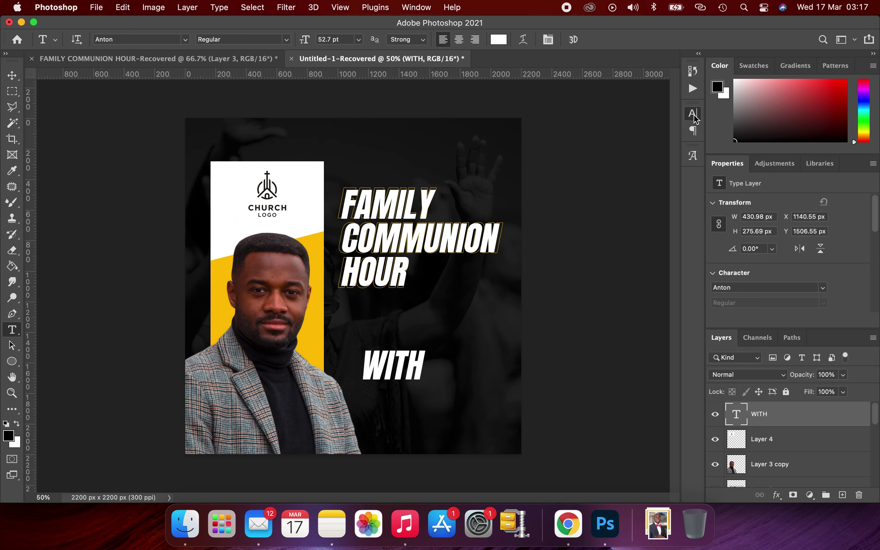
click(586, 130)
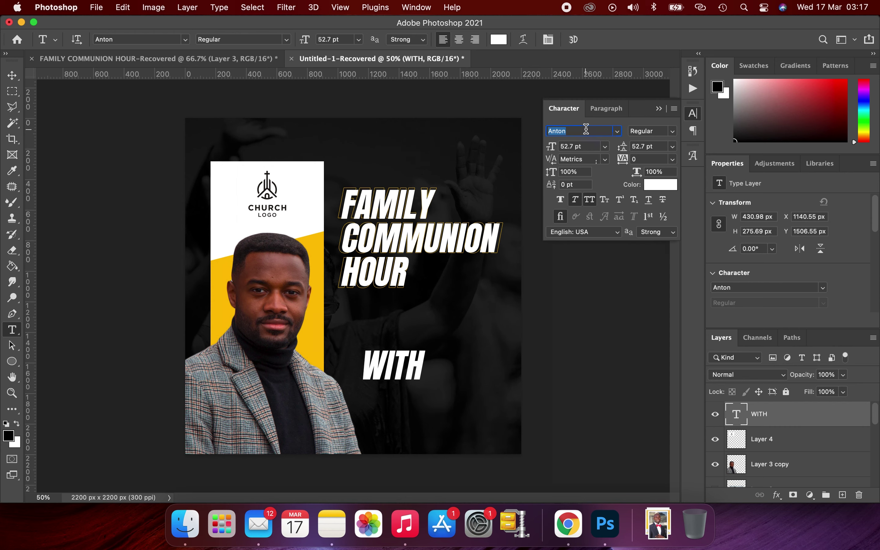
text(MONTSER)
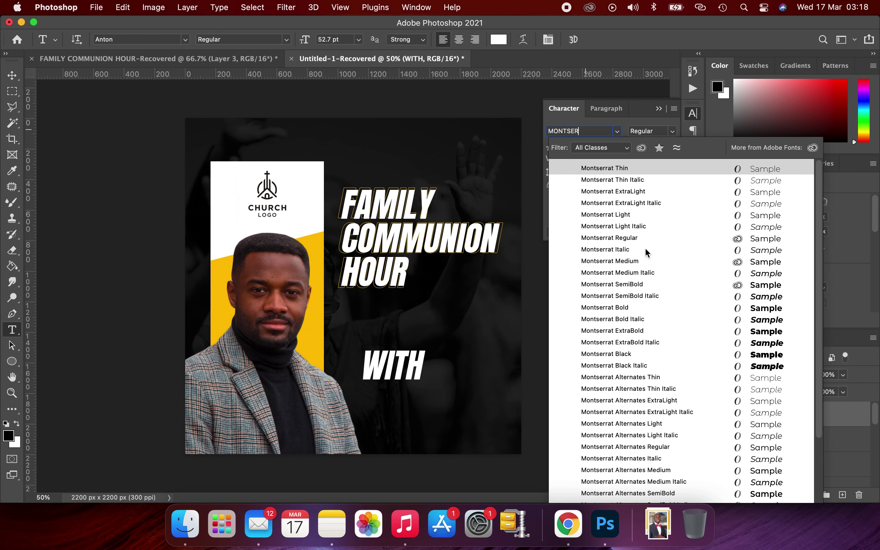
key(Return)
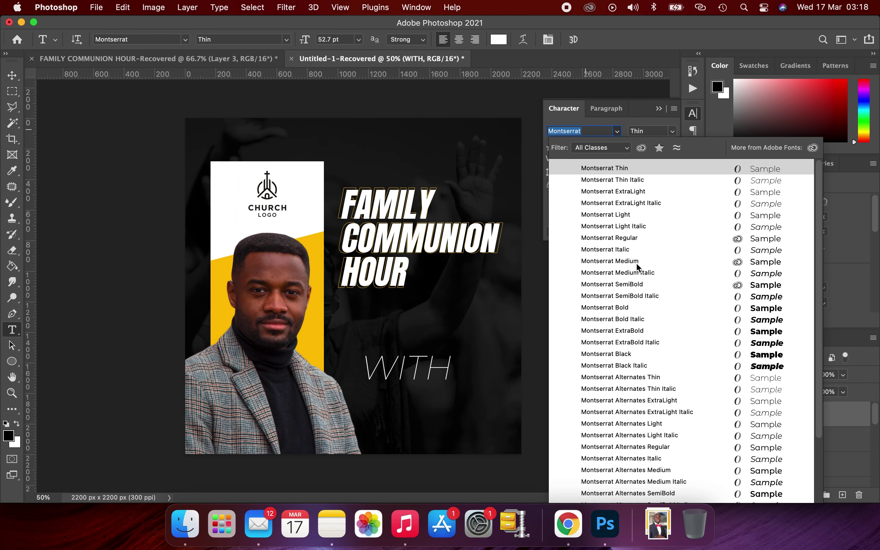
click(637, 261)
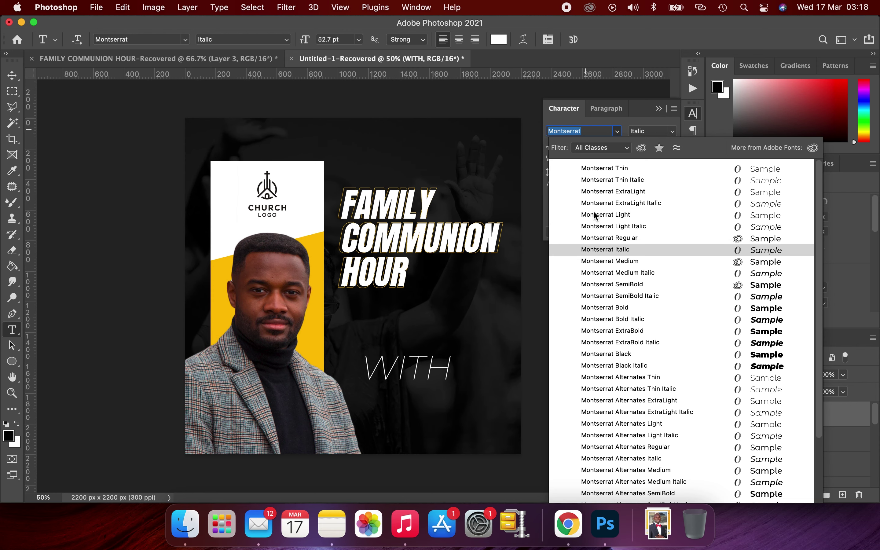
key(Down)
key(Return)
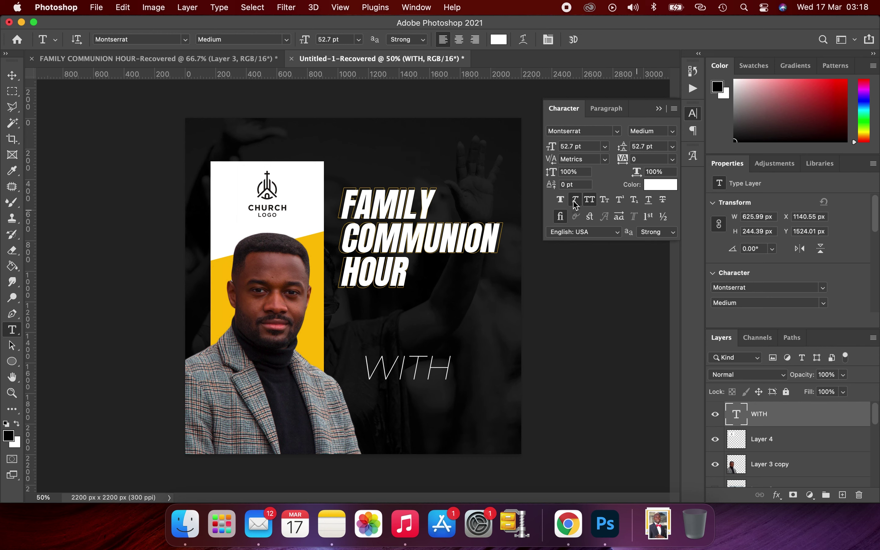
click(574, 203)
Set the WITH text's font size to 16 pt
click(563, 146)
text(51)
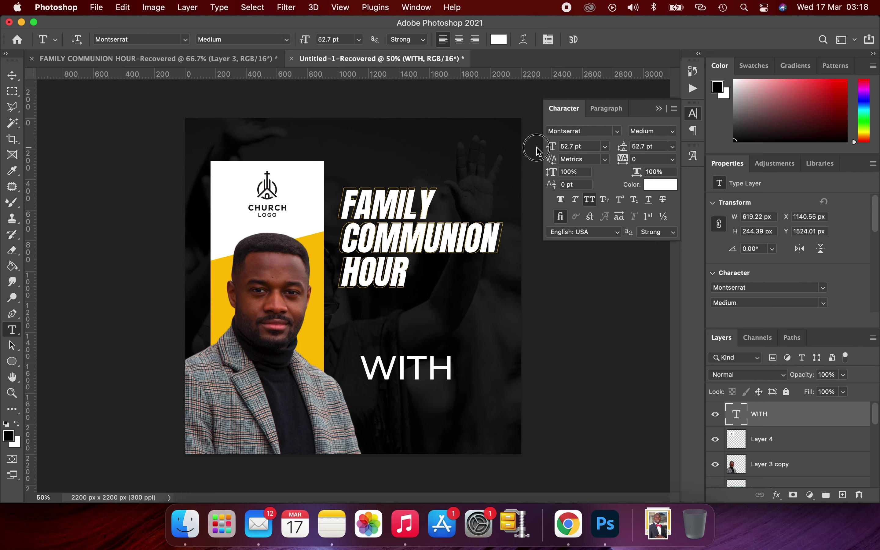
key(Return)
text(19)
key(Return)
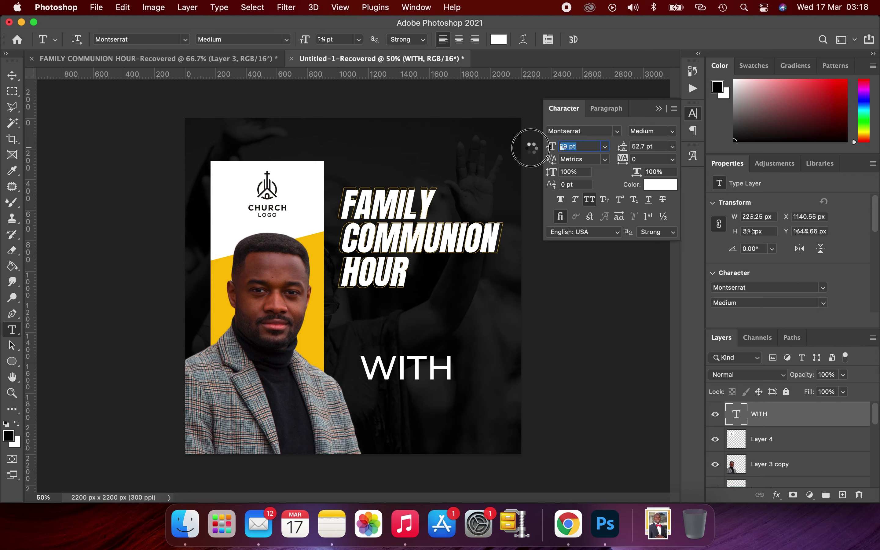
text(16)
key(Return)
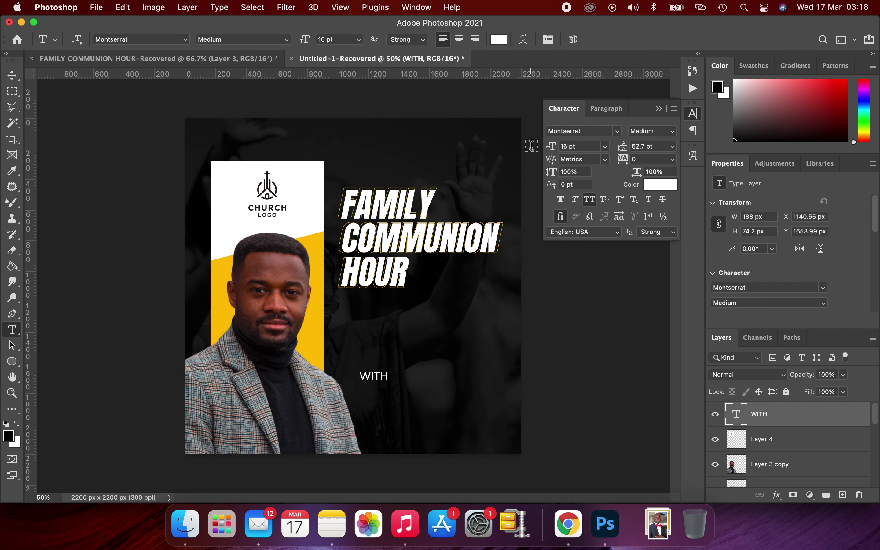
Move WITH lower beside the portrait's shoulder and colour it with the logo panel's yellow
key(v)
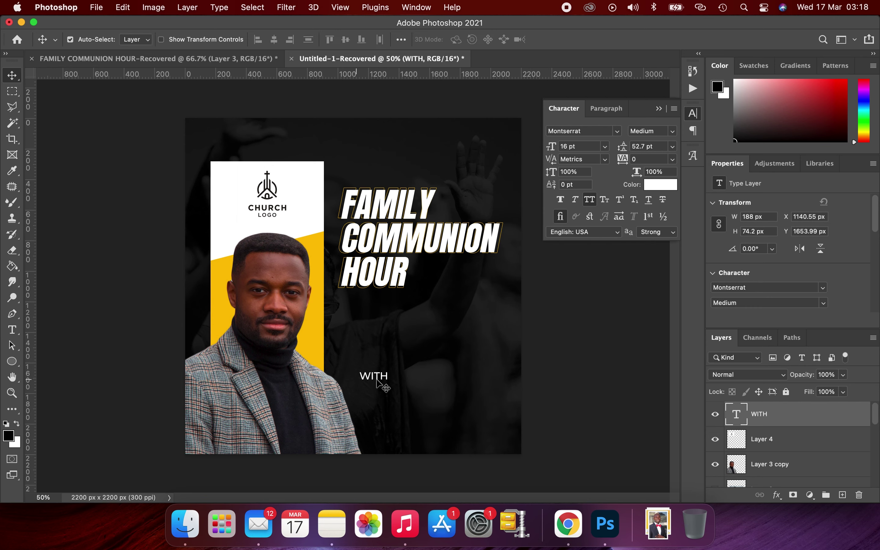
click(375, 380)
drag(373, 377, 355, 403)
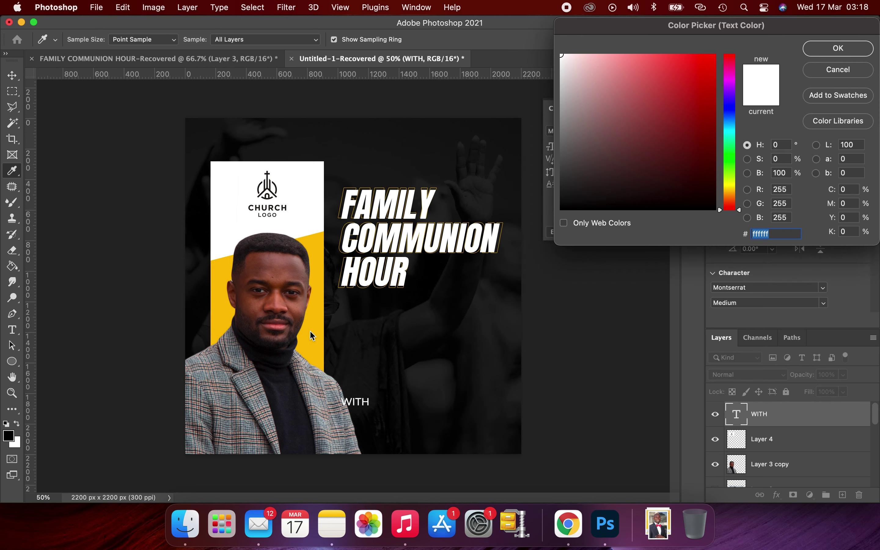
click(316, 338)
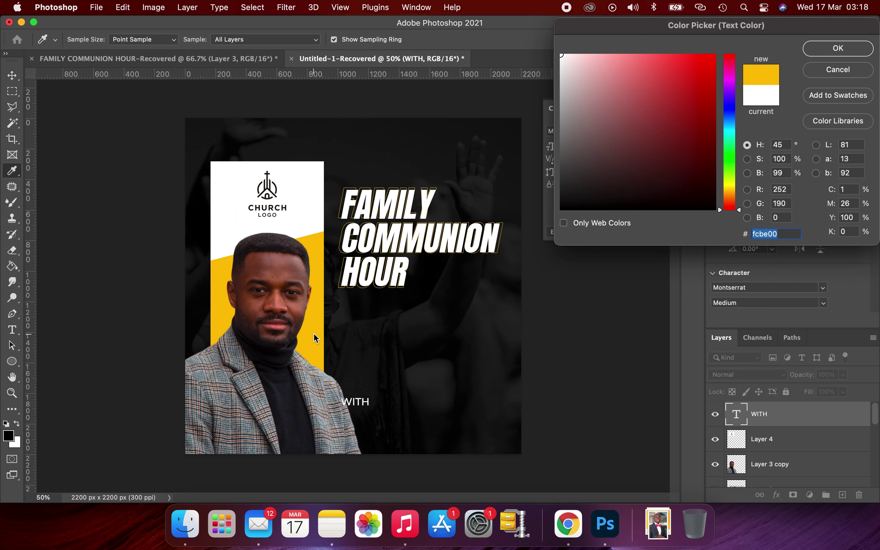
click(839, 48)
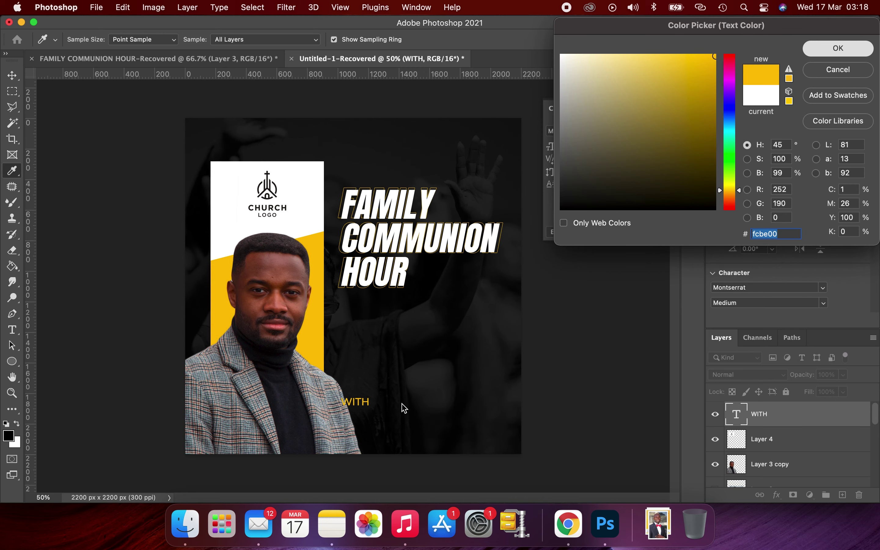
Duplicate WITH just below itself, aligned with the original, and retype the copy as PASTOR VICTOR
drag(363, 405, 352, 427)
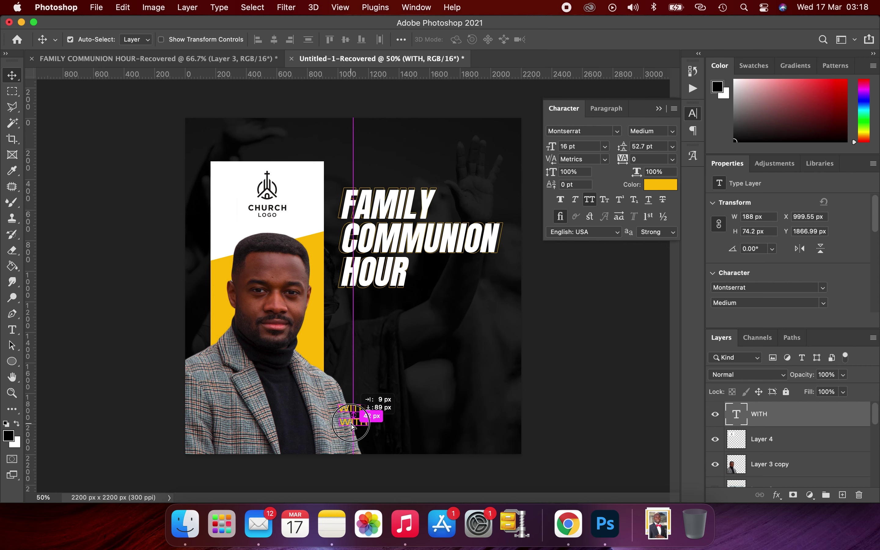
drag(352, 426, 351, 426)
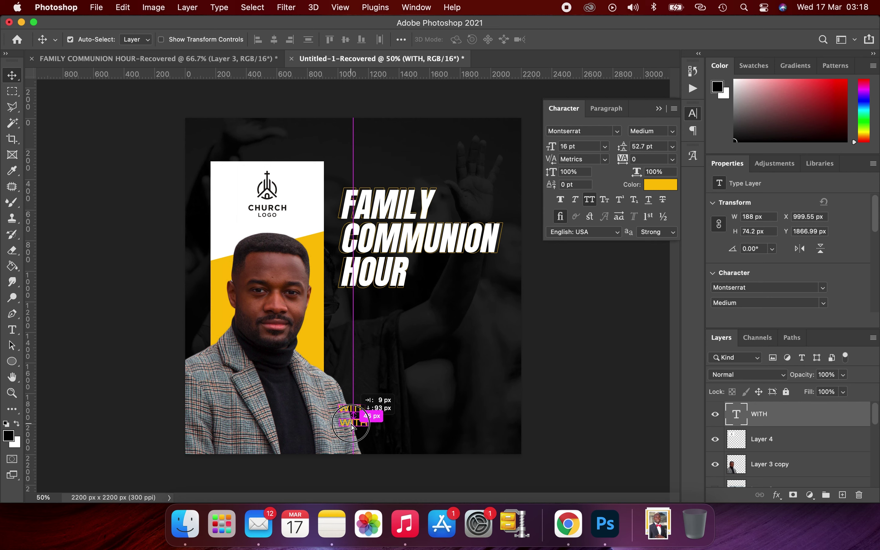
drag(352, 426, 352, 425)
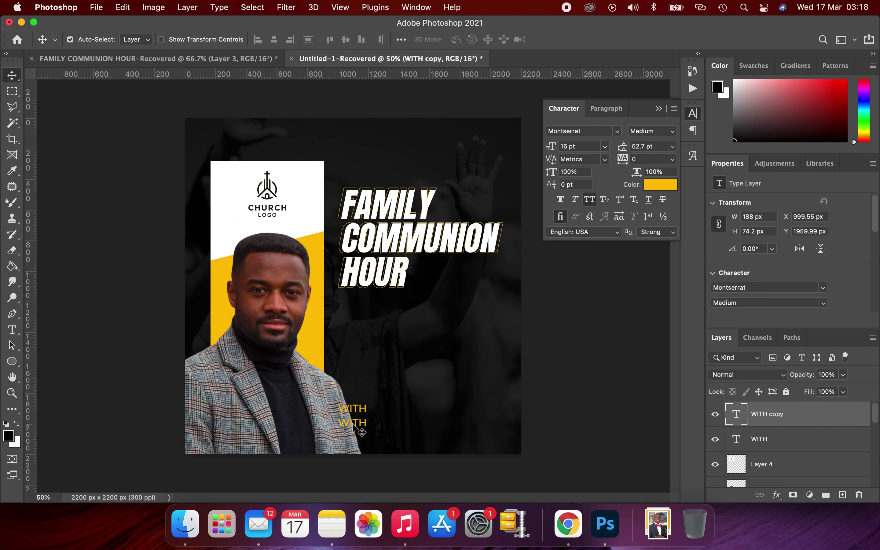
double_click(353, 424)
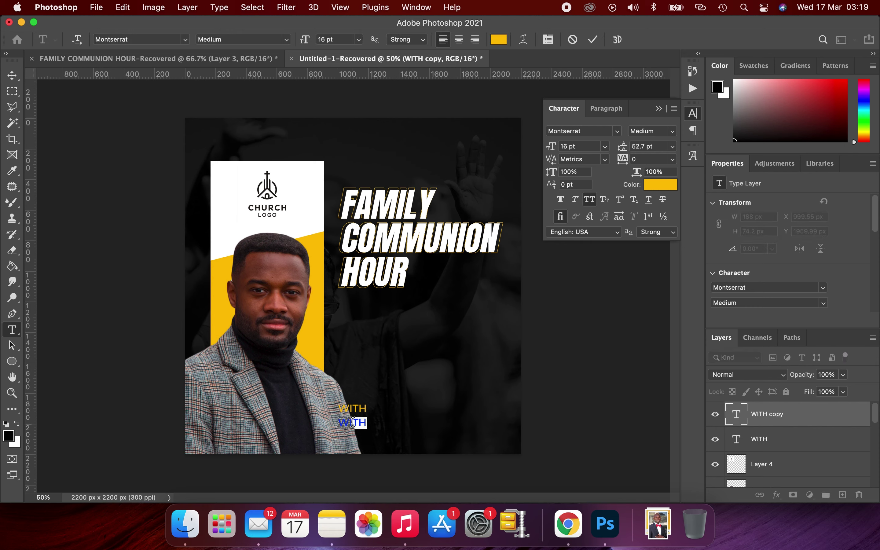
text(PASTOR)
click(593, 40)
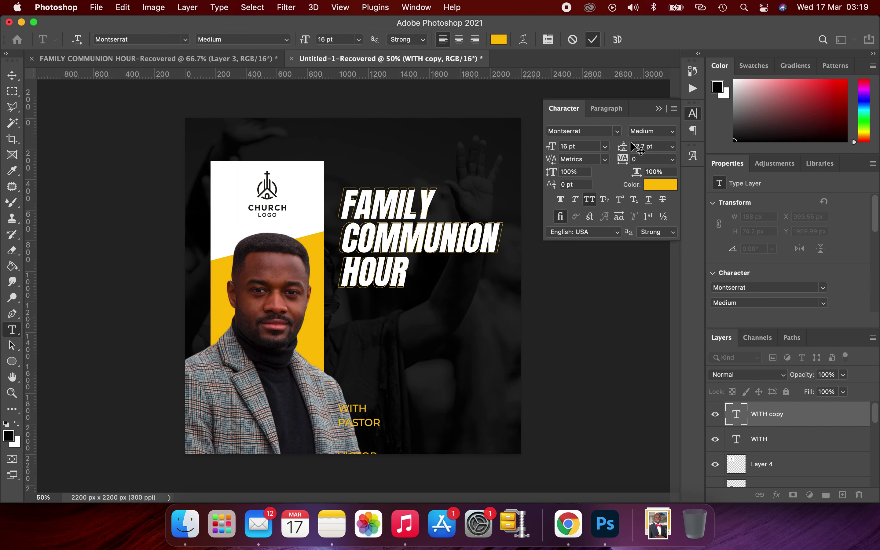
Make the PASTOR VICTOR text Montserrat ExtraBold in white sampled from the logo card
key(v)
click(673, 130)
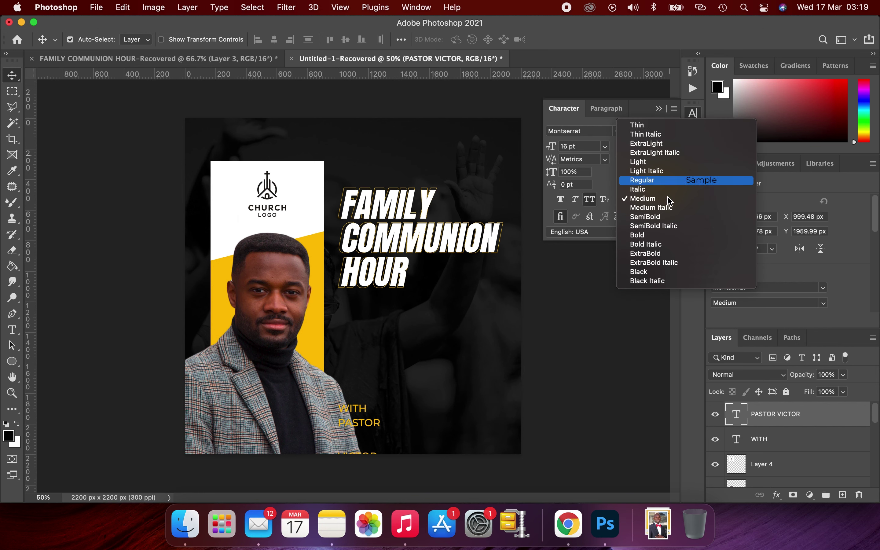
click(668, 254)
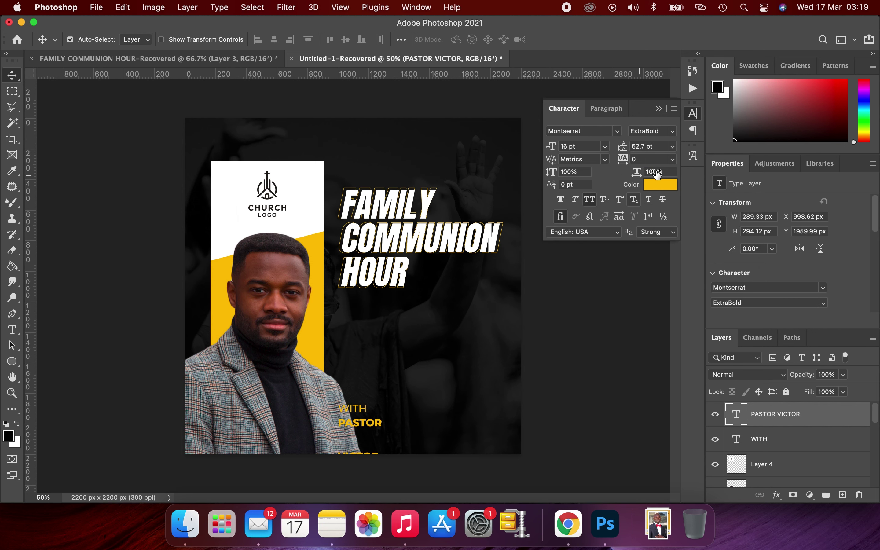
click(303, 186)
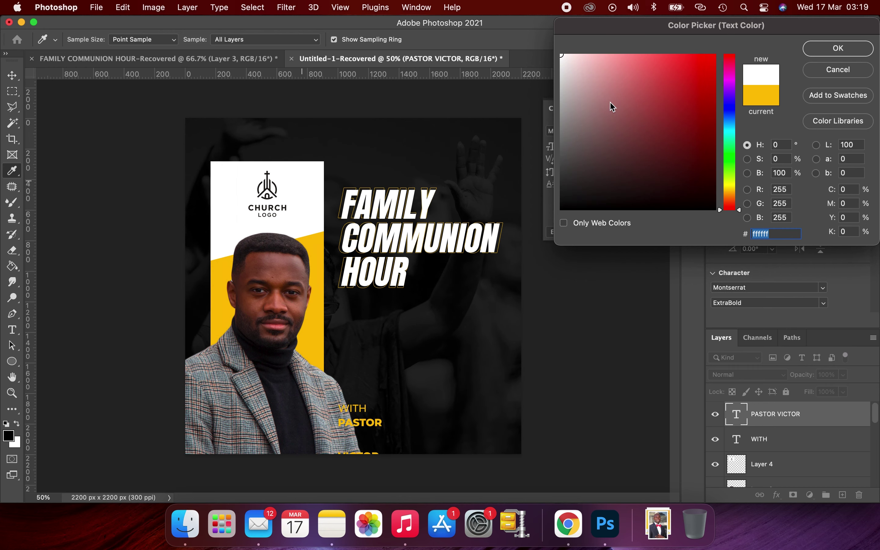
key(Return)
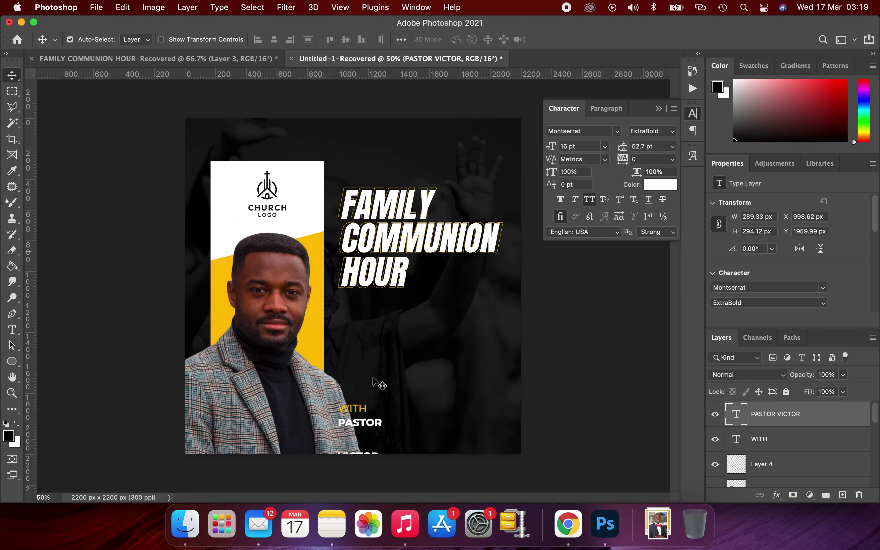
Tighten the PASTOR VICTOR line spacing to 15 pt
mouse_move(622, 147)
mouse_down()
mouse_move(614, 149)
mouse_move(630, 151)
mouse_move(617, 151)
mouse_up()
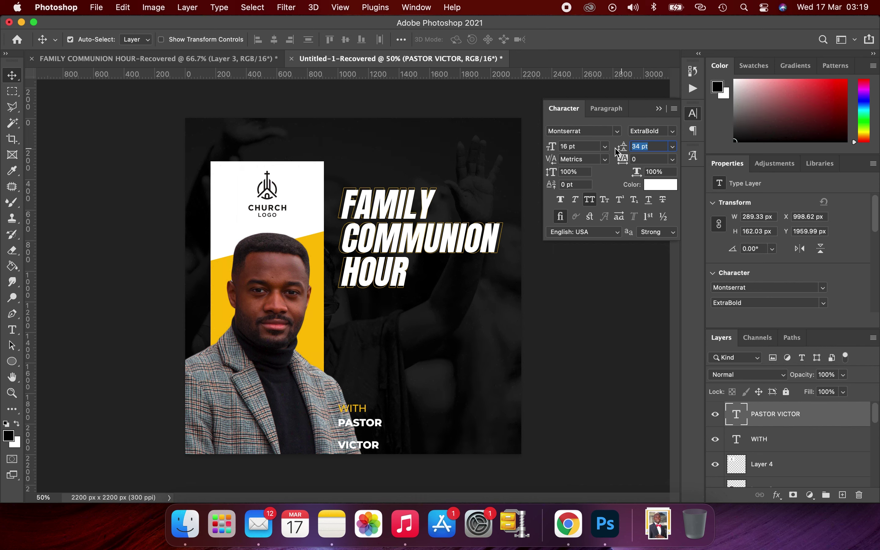
text(21)
key(Return)
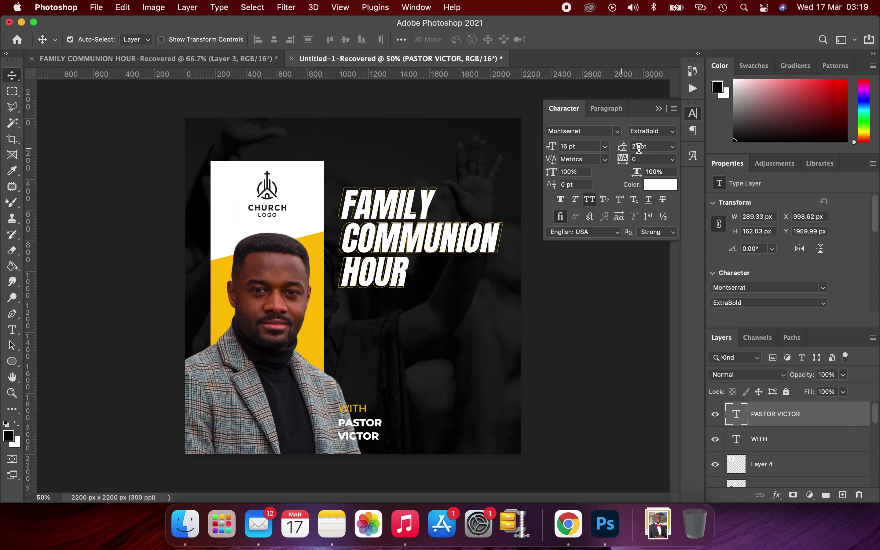
click(639, 147)
key(Down)
key(Down)
key(Down)
key(Down)
key(Down)
key(Down)
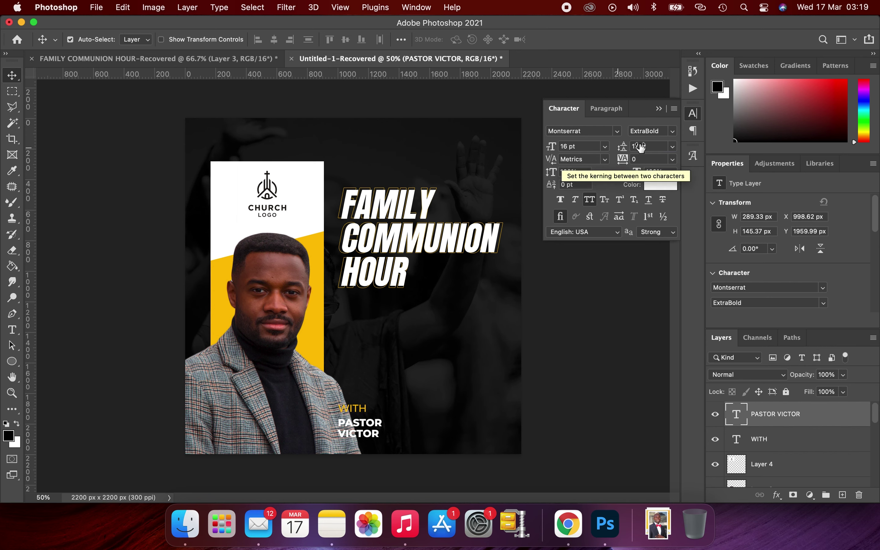
click(640, 145)
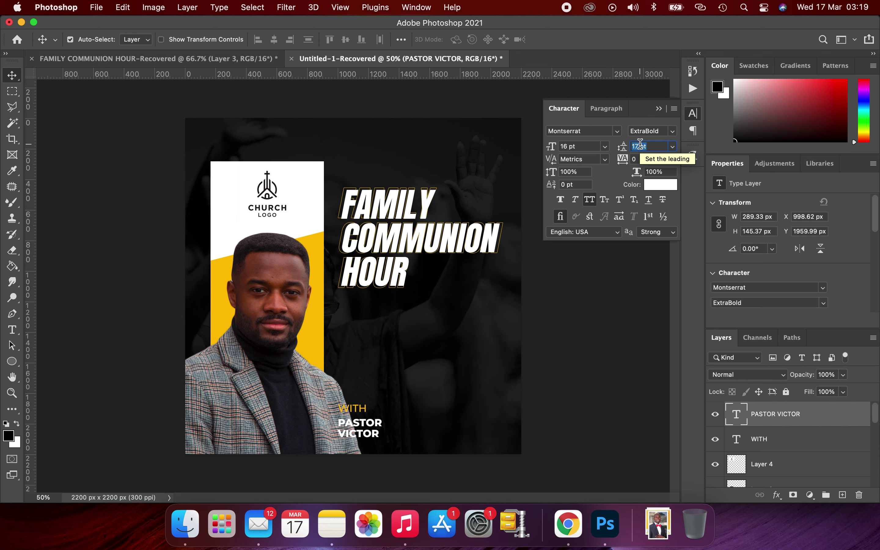
key(Down)
key(Down)
key(Return)
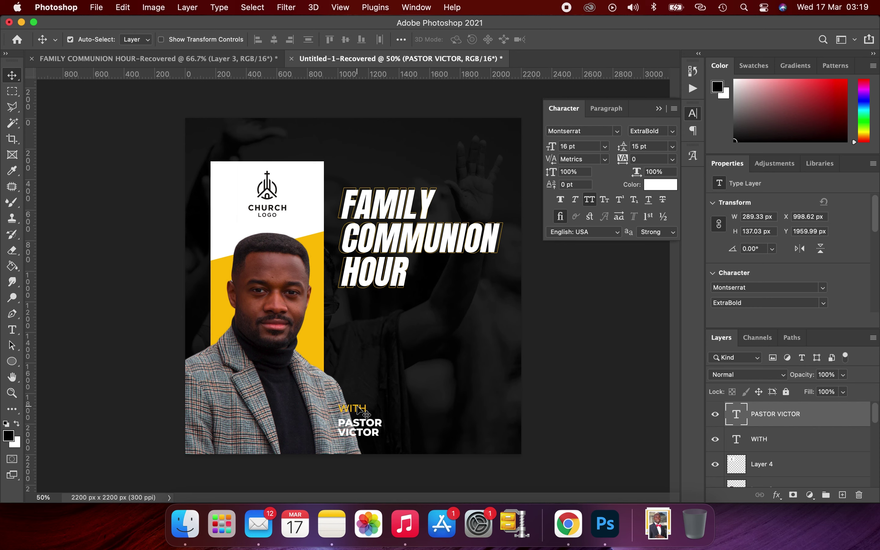
Nudge WITH slightly down, then enlarge PASTOR VICTOR's font size and set it to all caps
drag(358, 409, 359, 412)
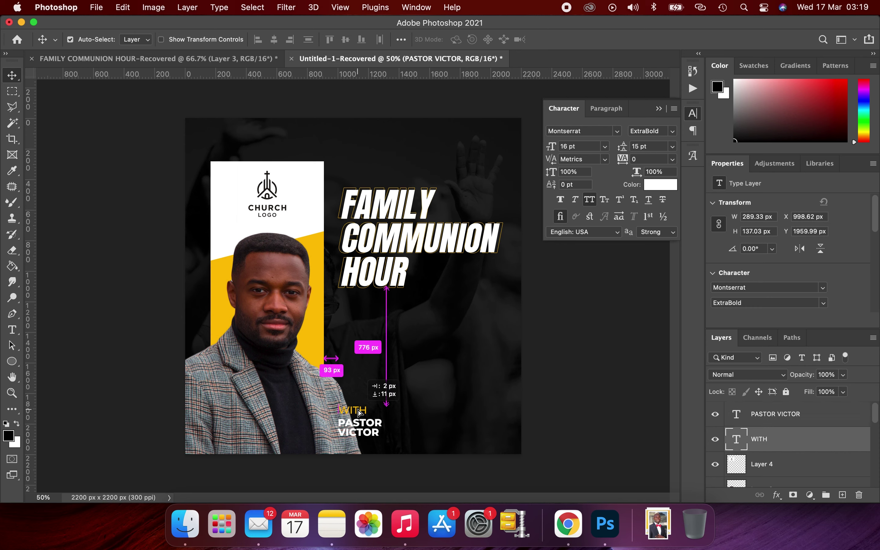
click(363, 437)
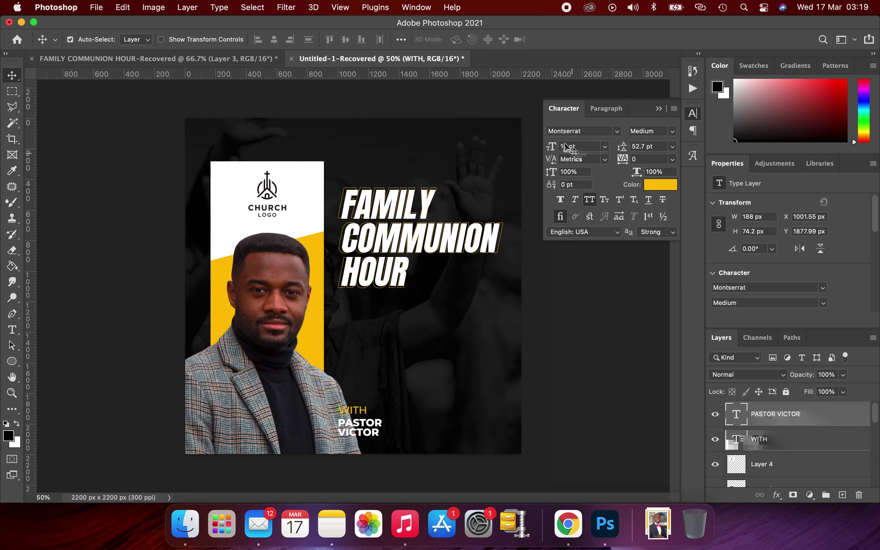
click(566, 147)
click(566, 147)
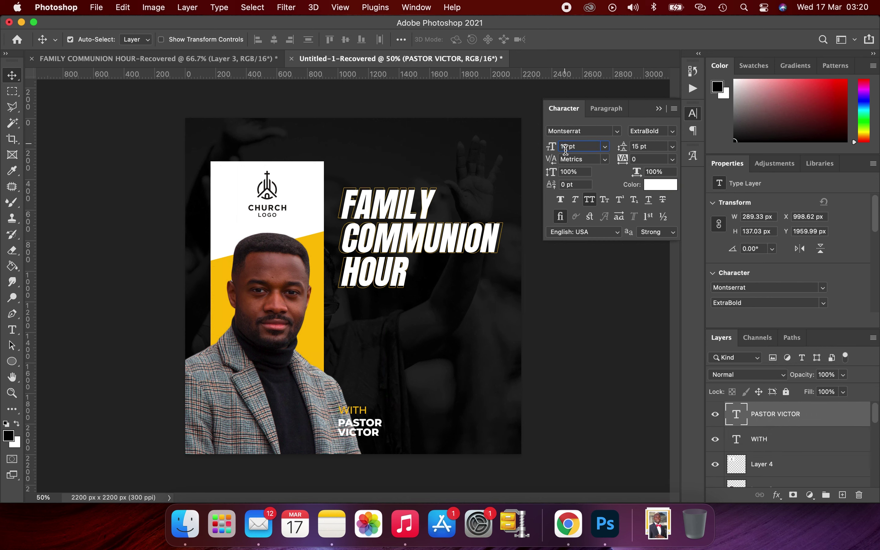
key(Up)
key(Up)
key(Up)
key(Up)
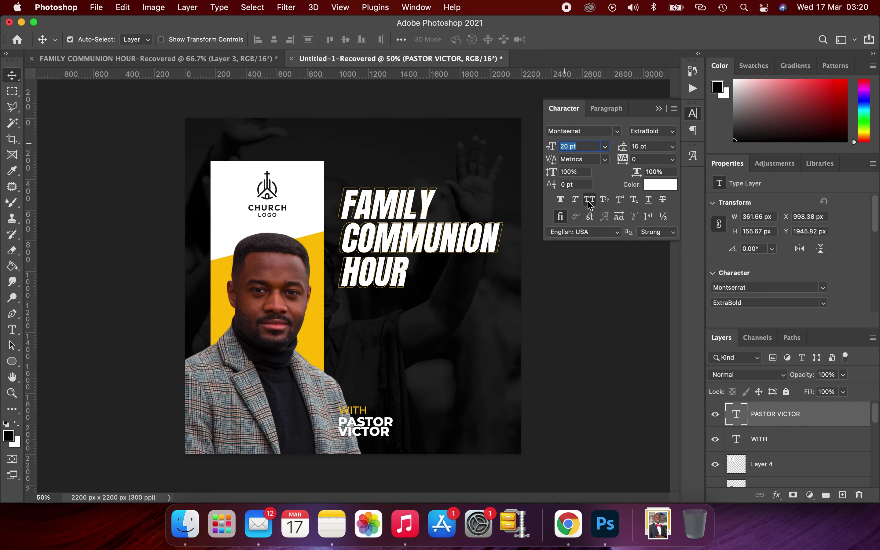
click(590, 200)
Loosen the PASTOR VICTOR line spacing to 18 pt
click(641, 146)
double_click(641, 146)
key(Up)
key(Up)
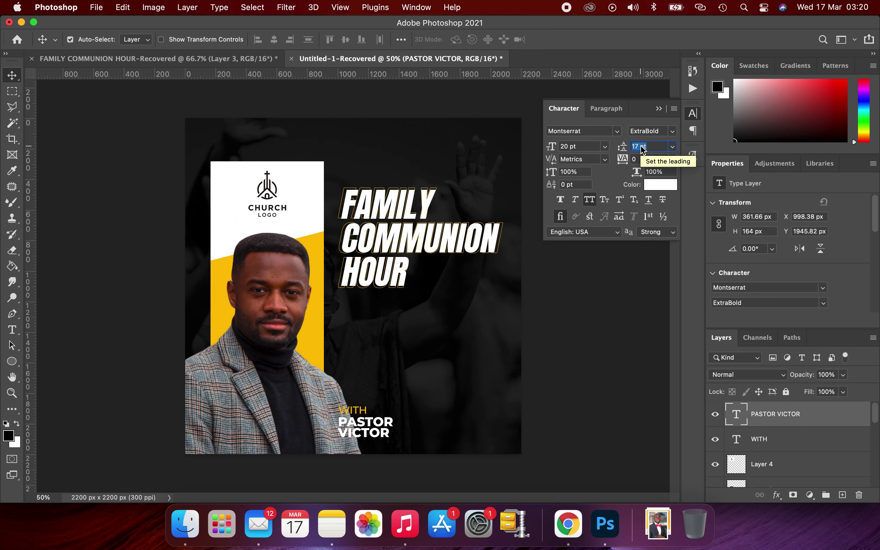
key(Up)
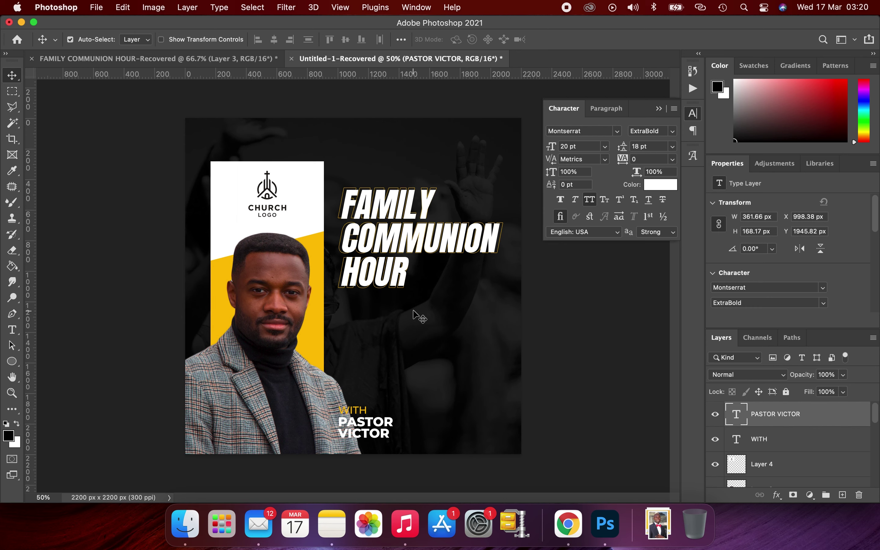
key(t)
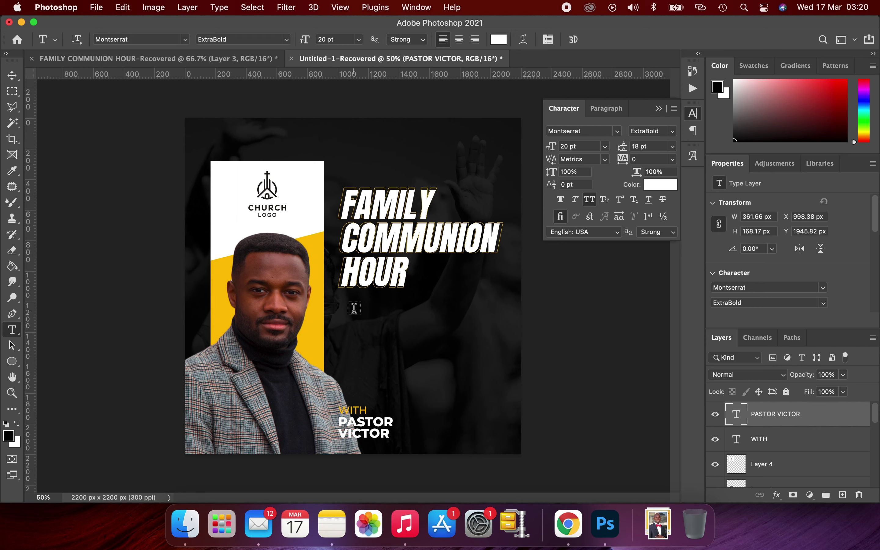
Type the 3 DAYS POWER PACKED CONFERENCE subtitle below the headline
click(351, 308)
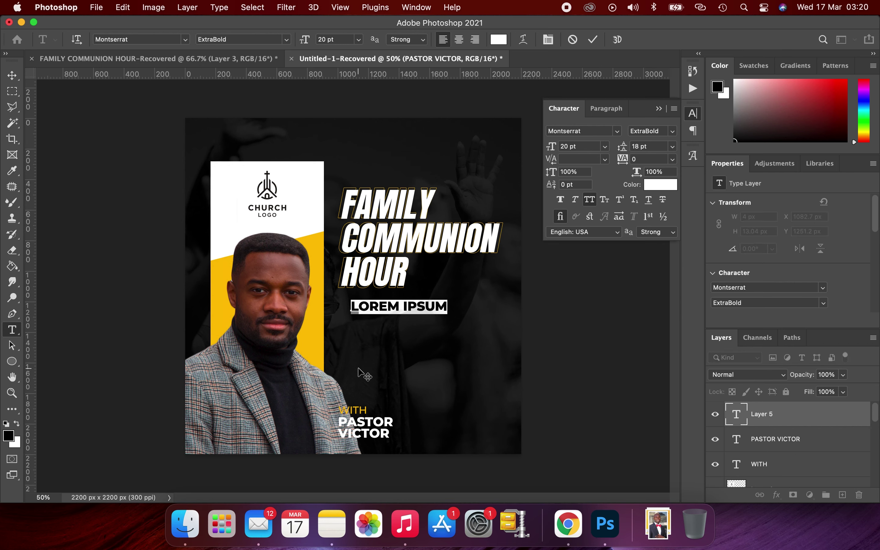
text(3)
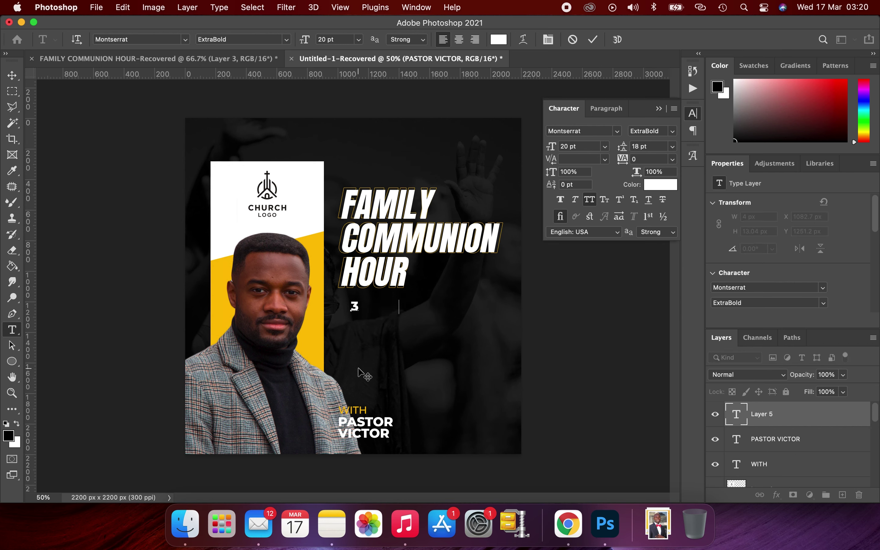
text( DAYS POWER PAK)
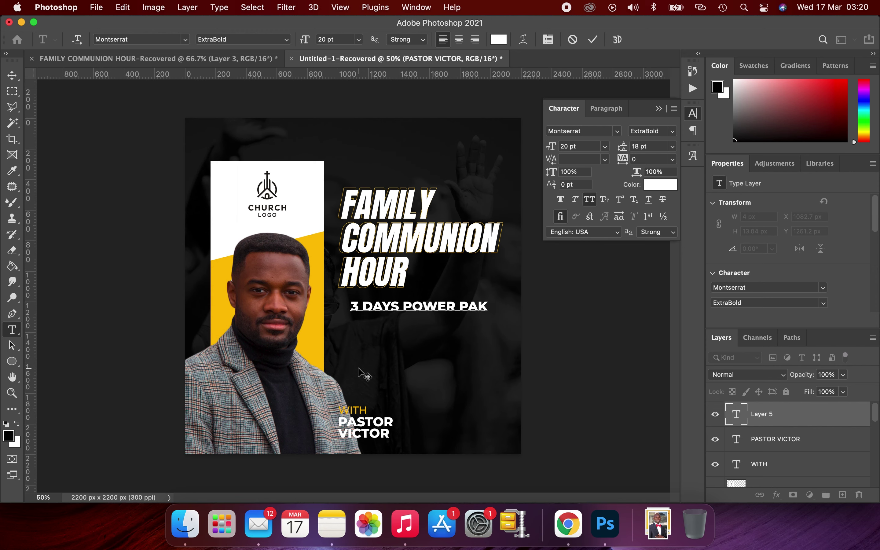
key(BackSpace)
text(CKED CONFERENCE)
key(Escape)
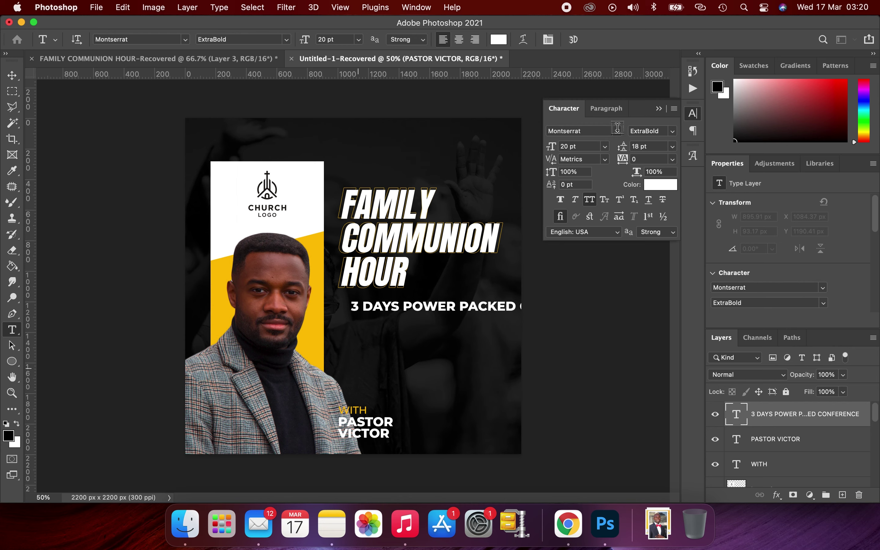
Keep the subtitle in Montserrat and set its weight to SemiBold
click(618, 135)
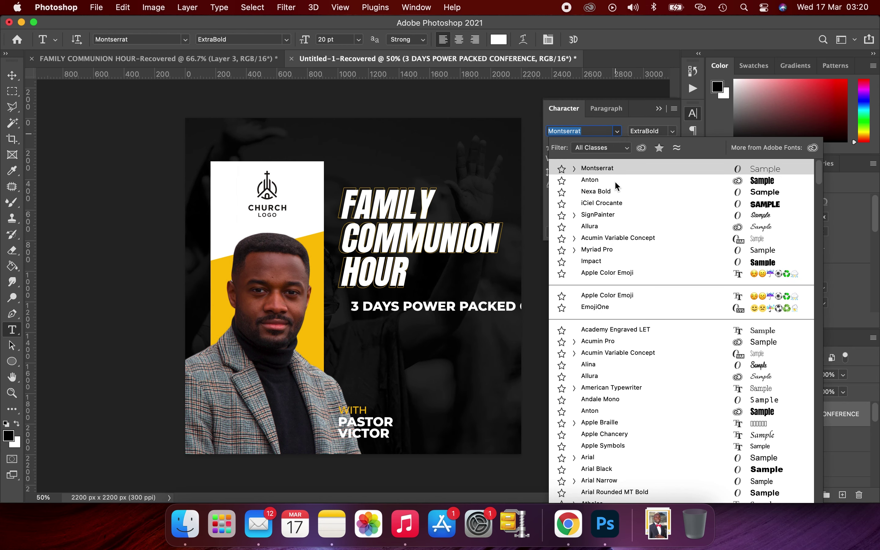
key(Down)
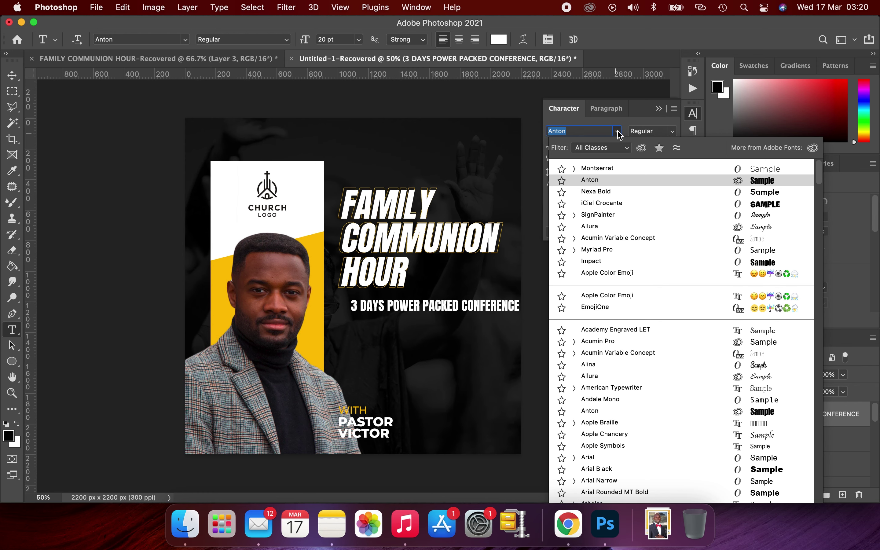
key(Escape)
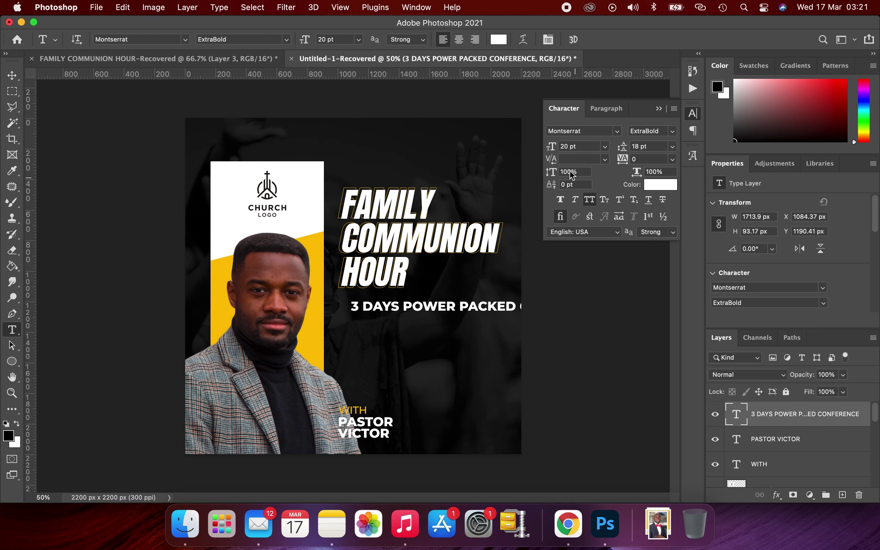
click(673, 132)
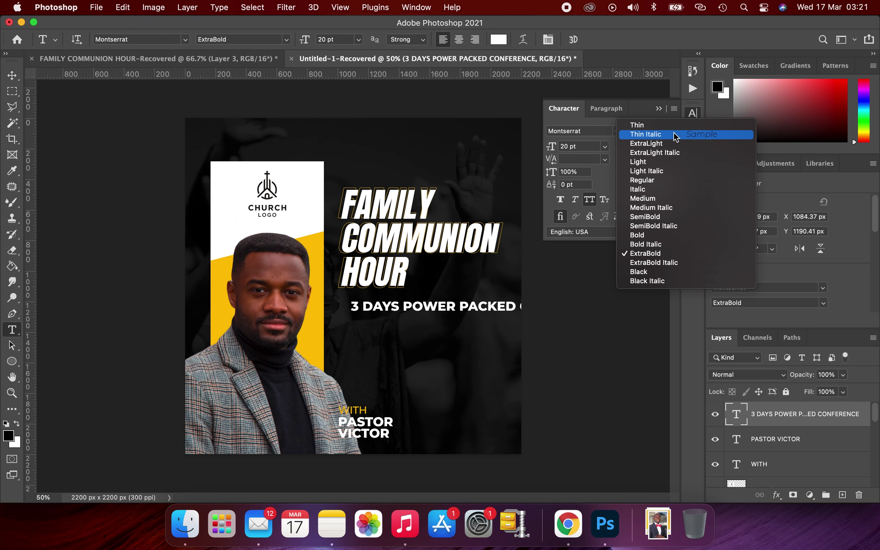
click(667, 218)
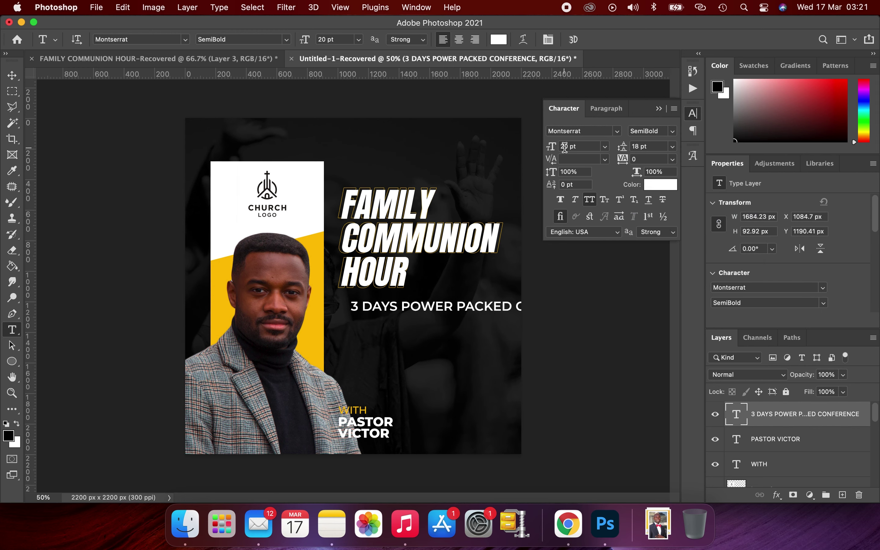
Shrink the subtitle to 11 pt and move it up just beneath the headline
click(564, 146)
text(18)
key(Return)
key(Down)
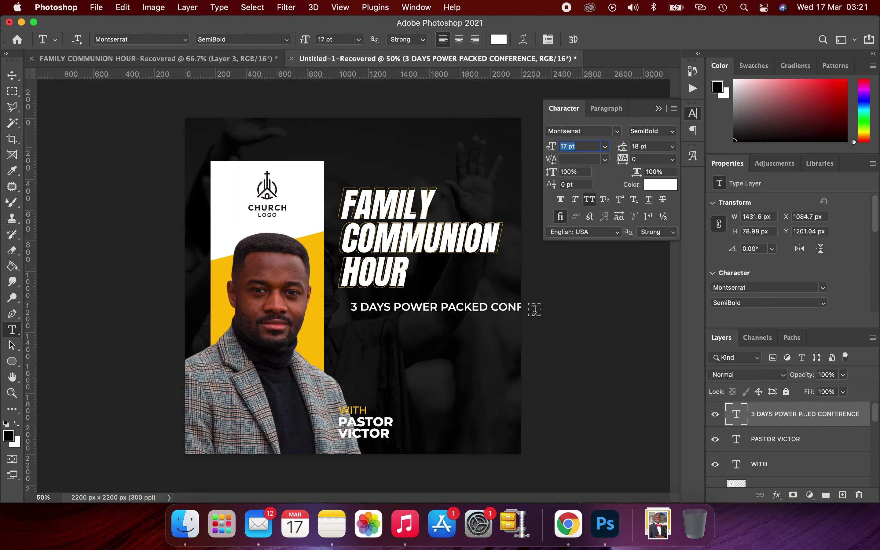
key(Down)
key(Down)
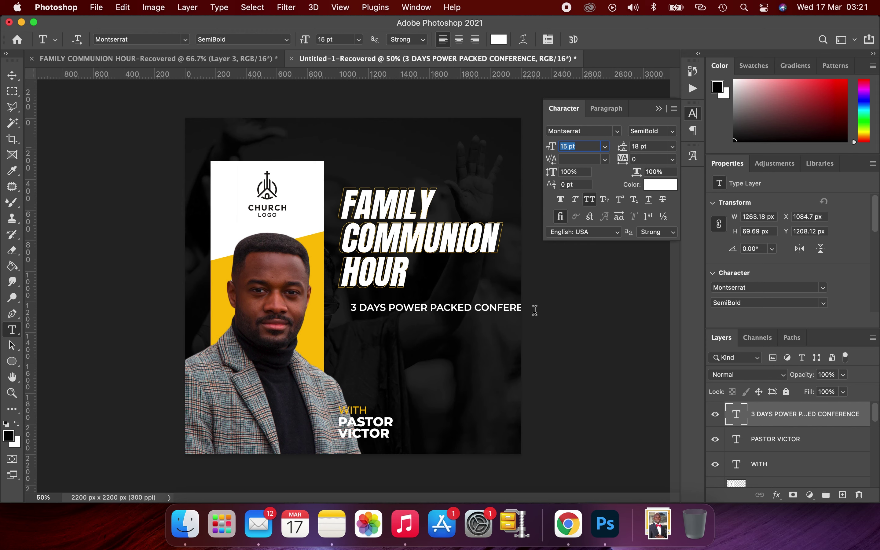
key(Down)
key(Down)
key(Down)
key(Down)
key(Return)
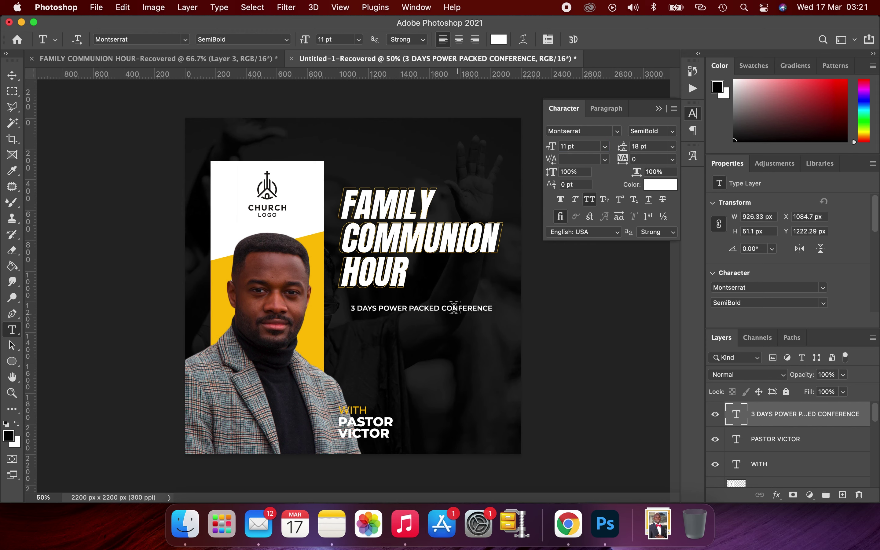
key(v)
mouse_move(461, 310)
mouse_down()
mouse_move(449, 309)
mouse_move(452, 301)
mouse_up()
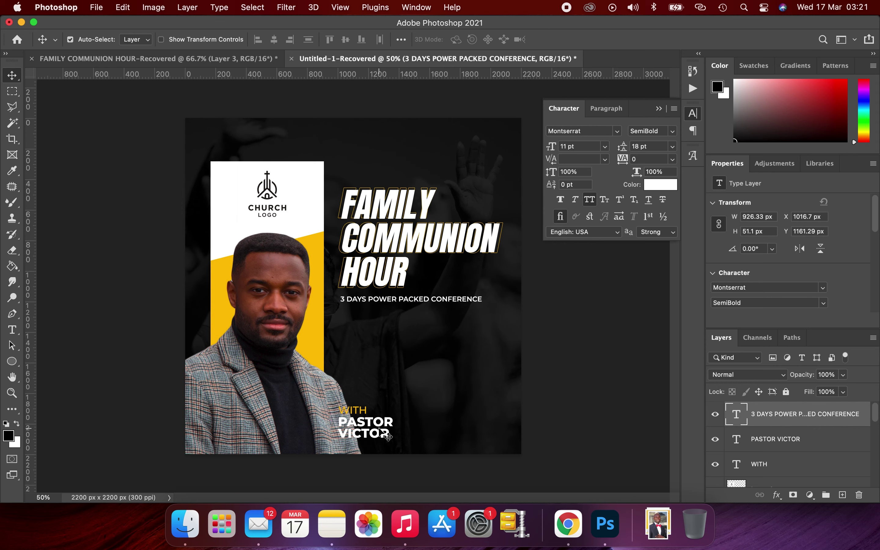
Clear the layer selection and add a TIME: text label at the lower right
click(459, 416)
click(556, 401)
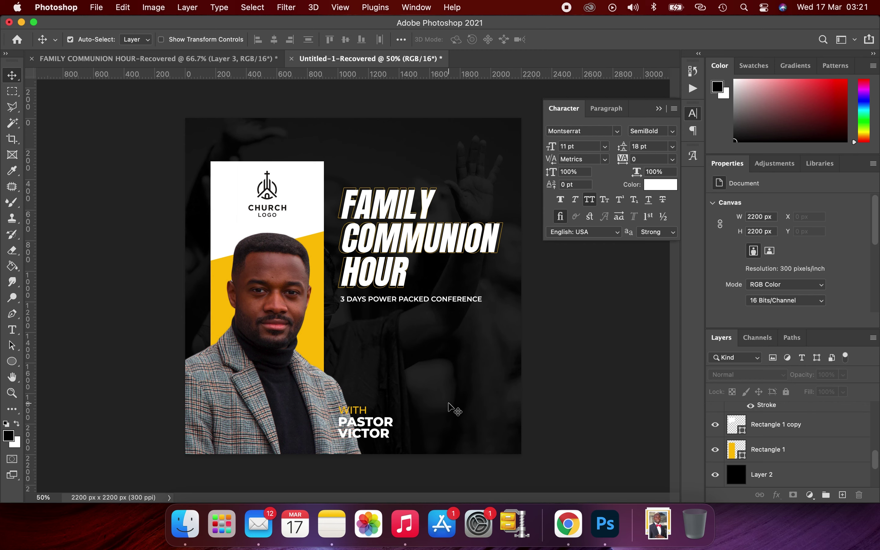
key(t)
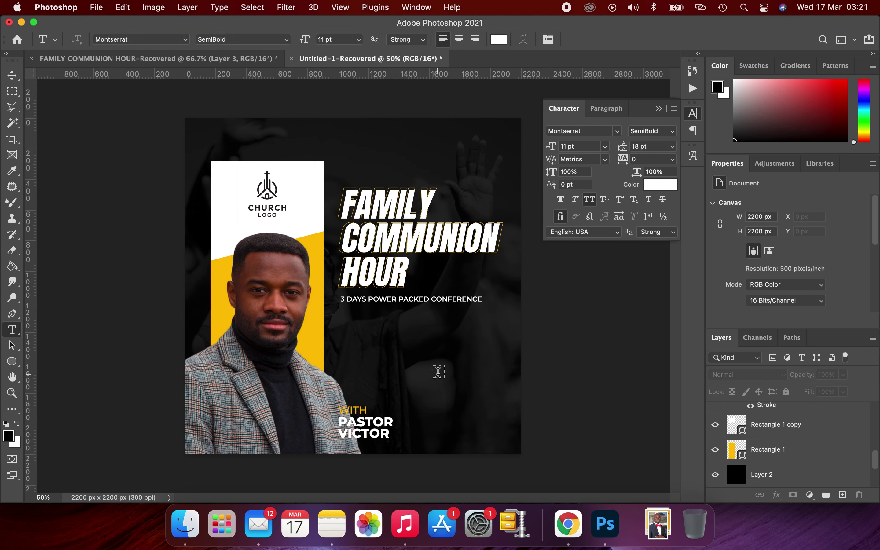
click(439, 373)
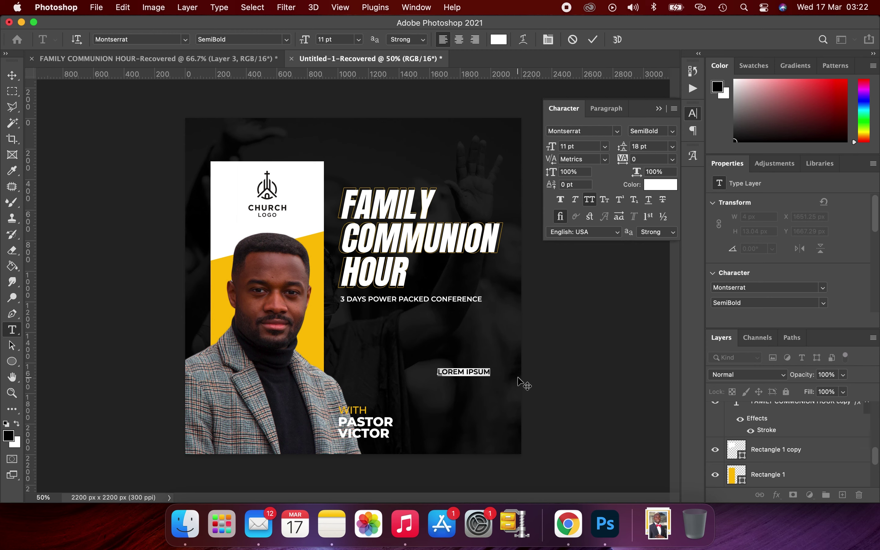
text(TIME)
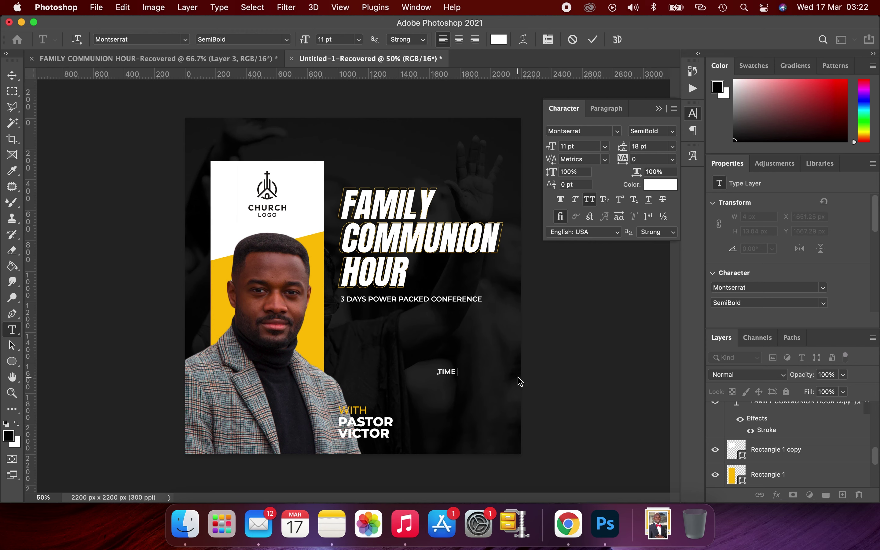
text(:)
key(super+Return)
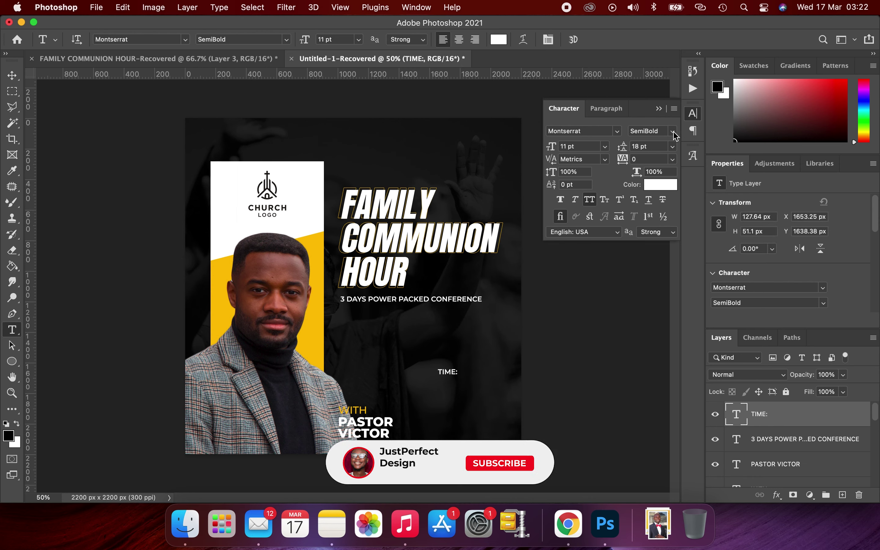
Make the TIME: label Montserrat ExtraBold at 14 pt
click(674, 130)
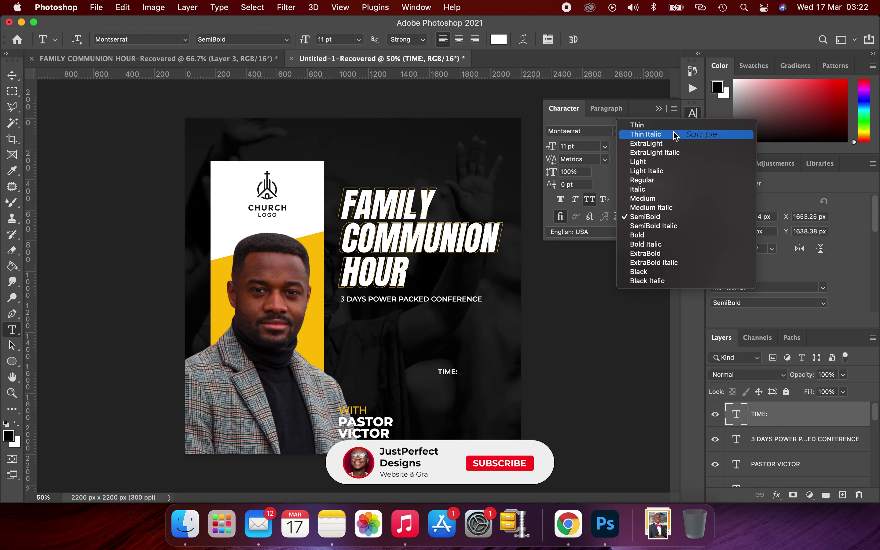
click(668, 253)
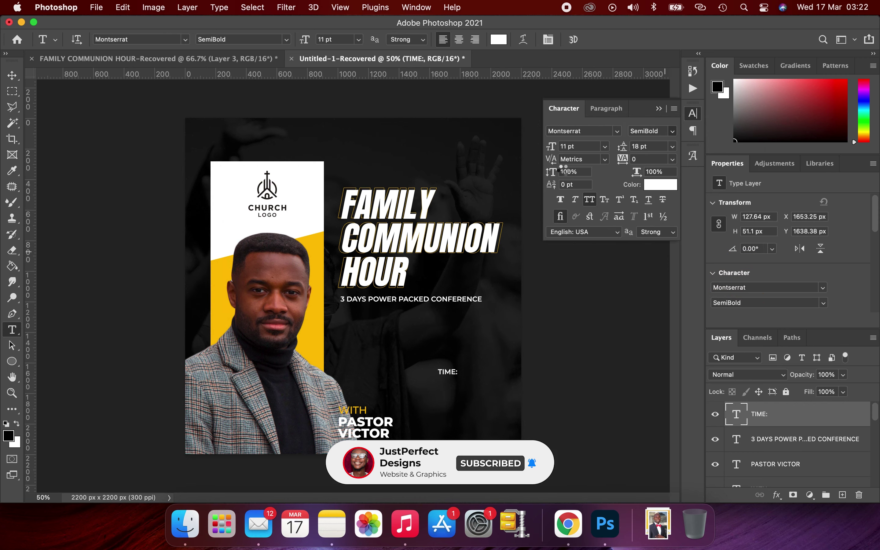
click(567, 146)
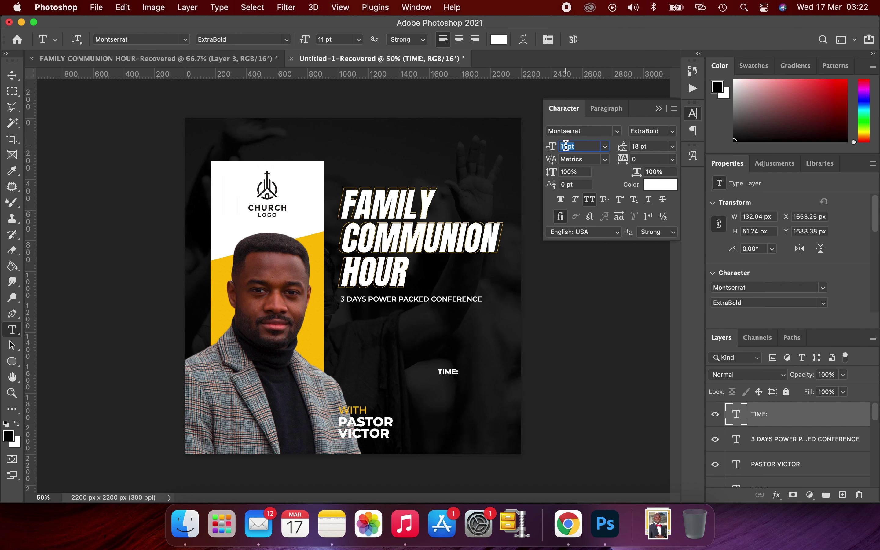
key(Up)
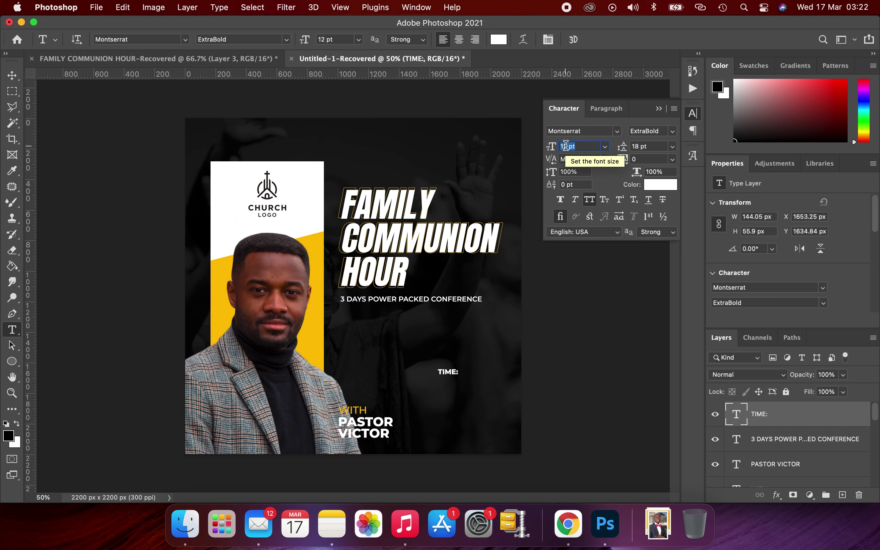
key(Up)
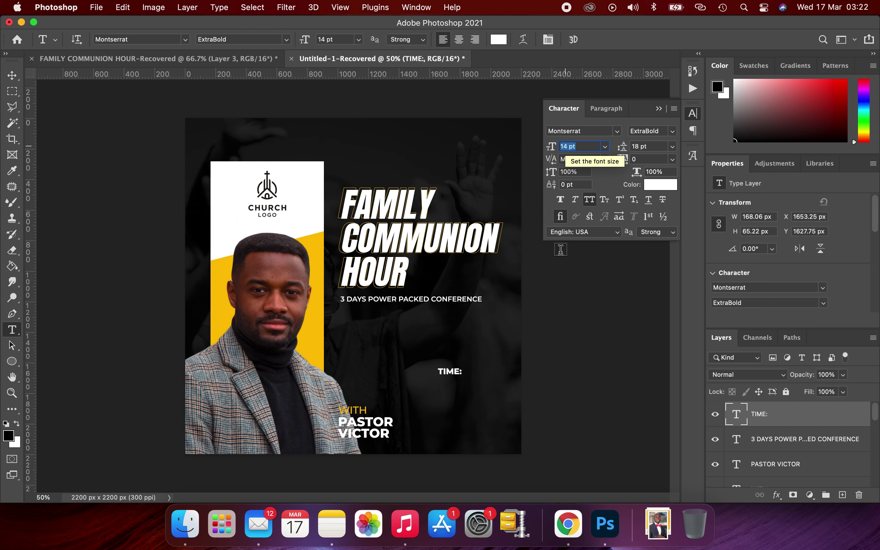
key(Up)
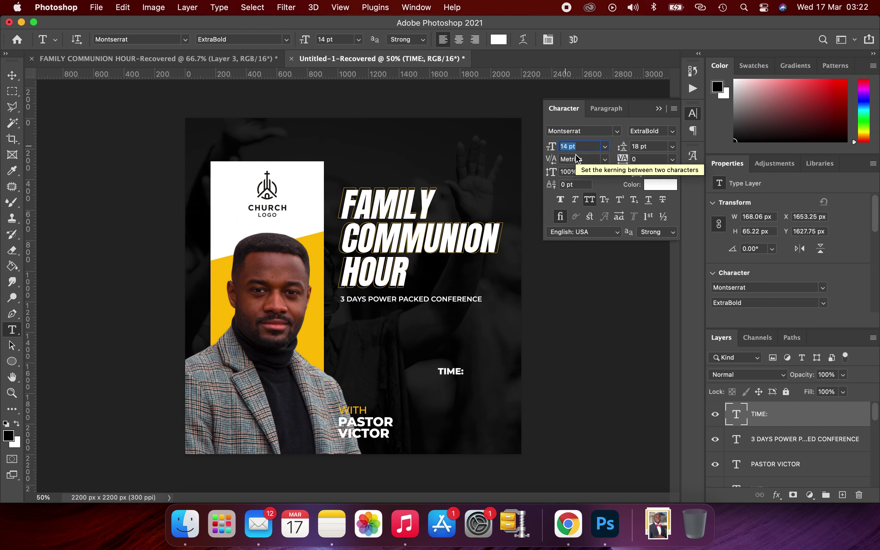